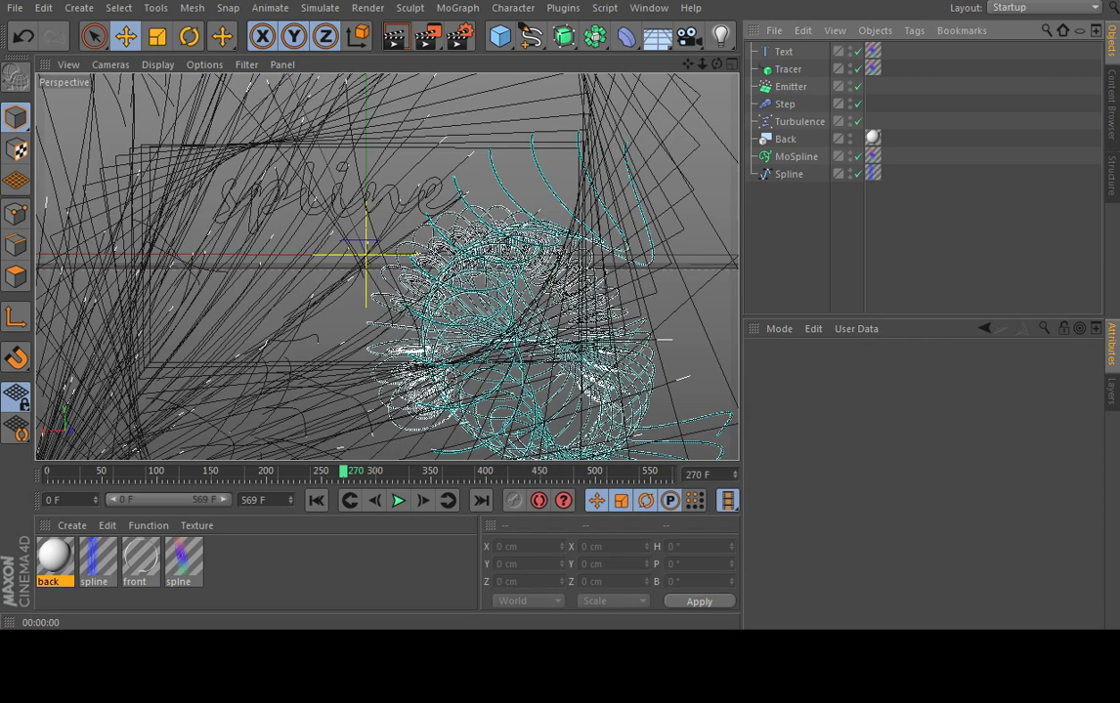
Render the spline scene in the viewport, replay its animation from the first frame, and render it again at other frames.
{"action": "left_click", "coordinate": [398, 27]}
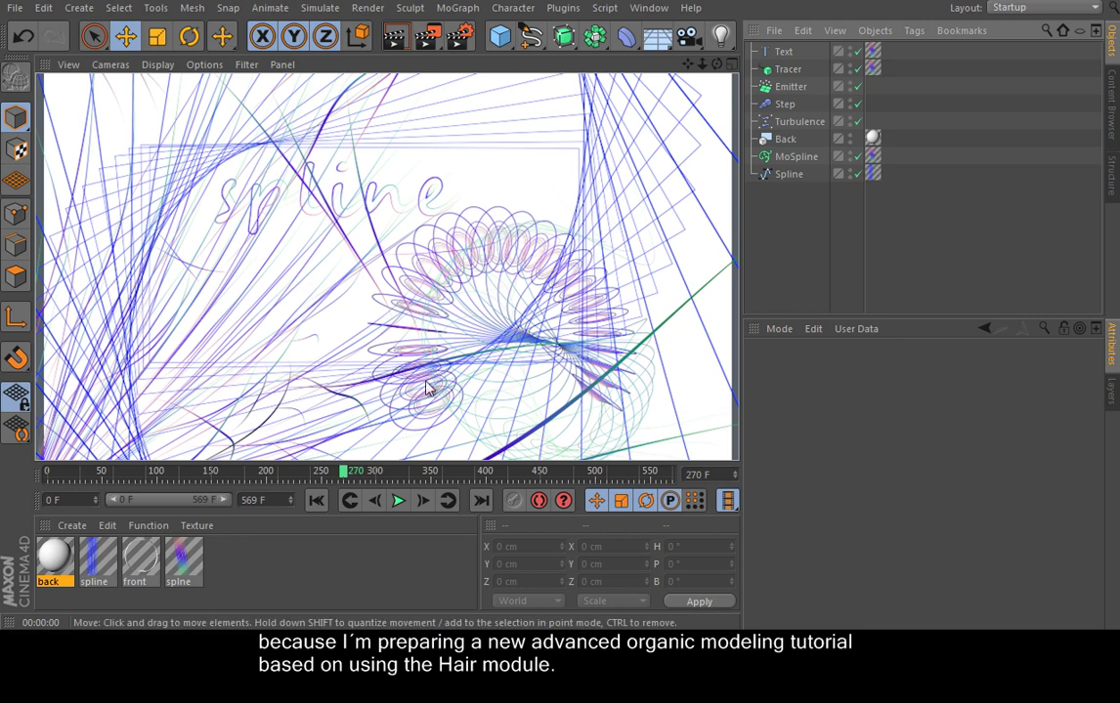
{"action": "left_click", "coordinate": [792, 87]}
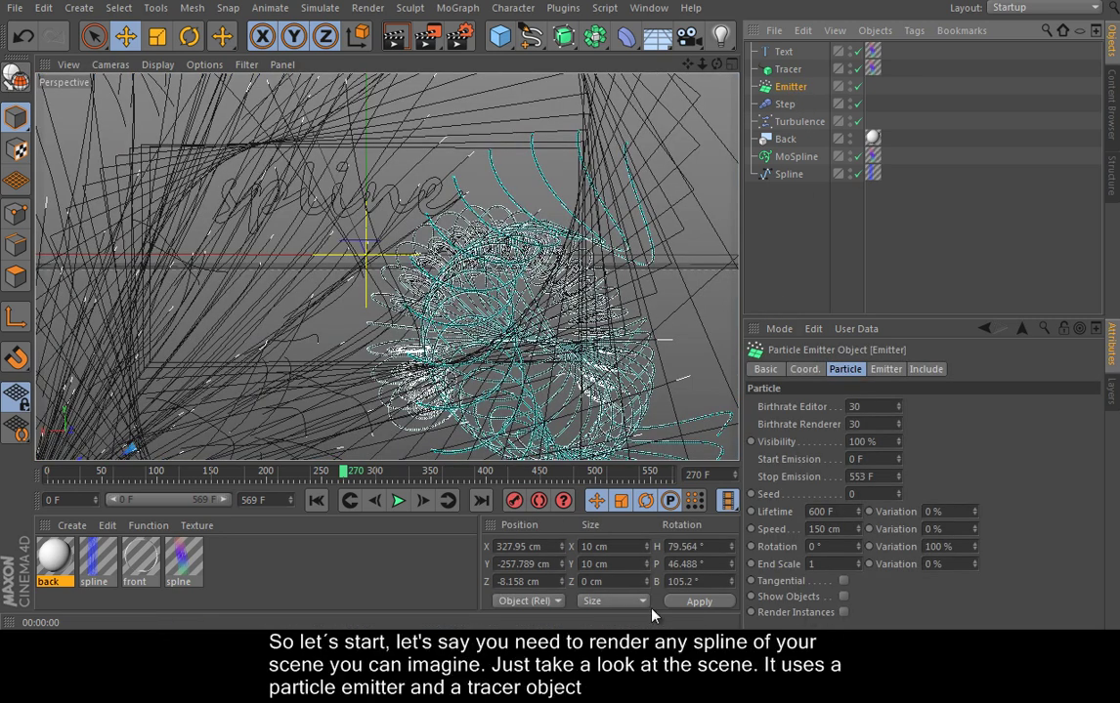
{"action": "left_click", "coordinate": [316, 500]}
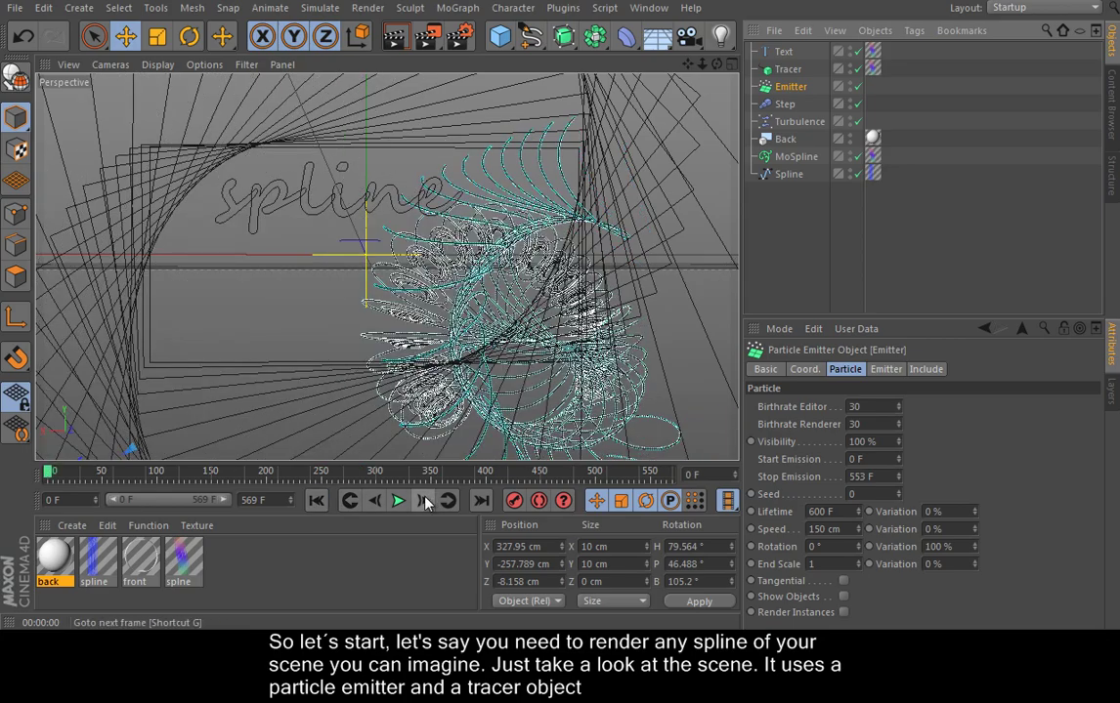
{"action": "left_click", "coordinate": [400, 500]}
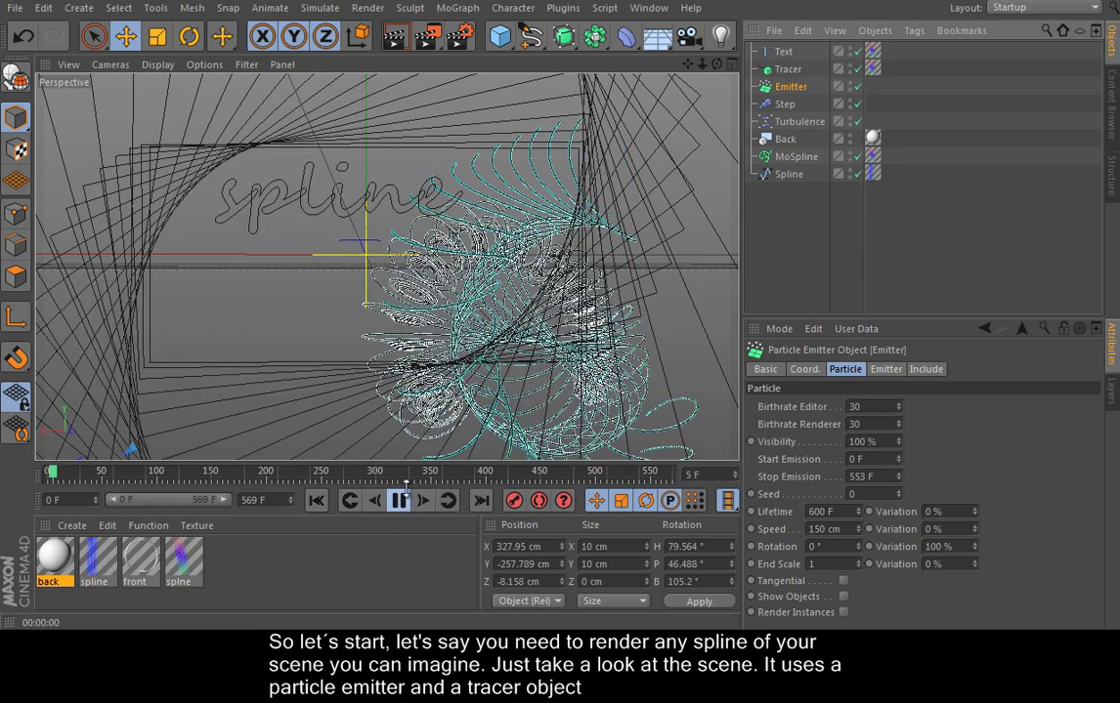
{"action": "left_click", "coordinate": [402, 45]}
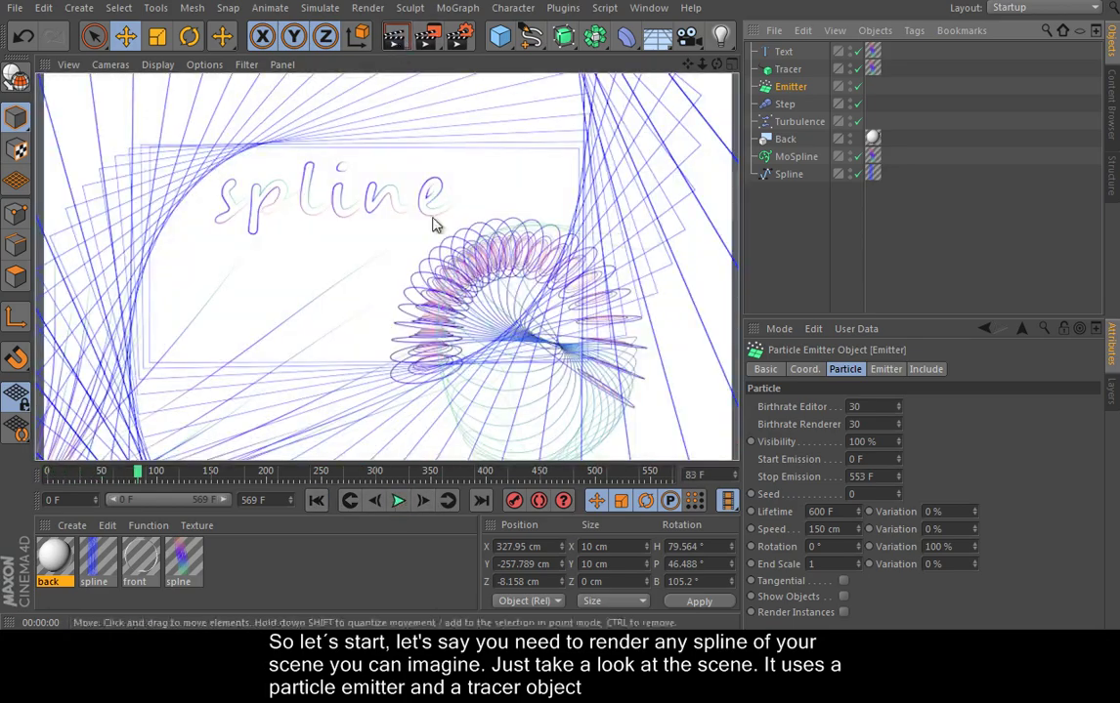
{"action": "left_click", "coordinate": [398, 501]}
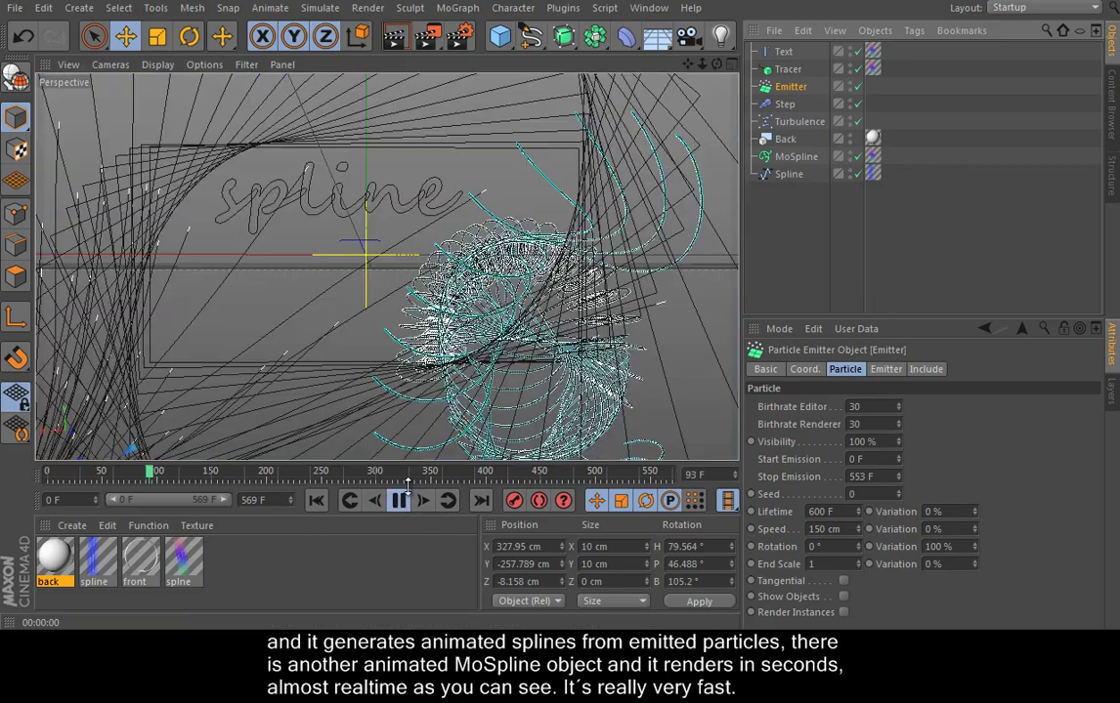
{"action": "left_click", "coordinate": [400, 40]}
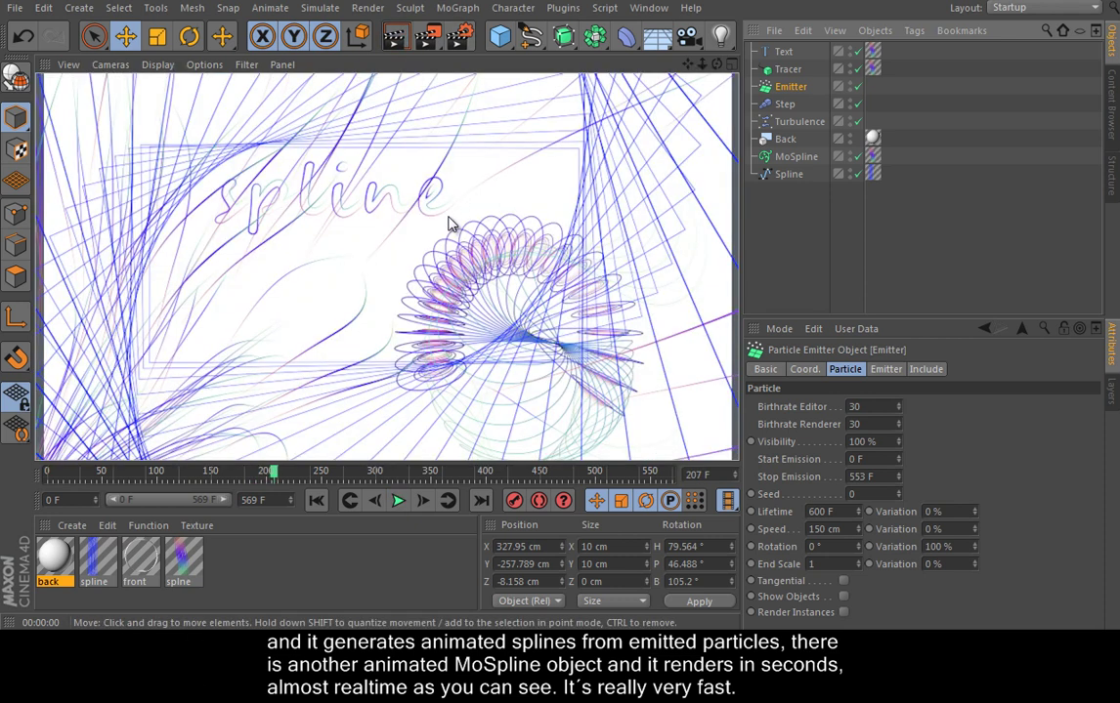
Switch to the vortex scene, play its animation, and render the traced splines in the viewport.
{"action": "key", "text": "v"}
{"action": "left_click", "coordinate": [452, 281]}
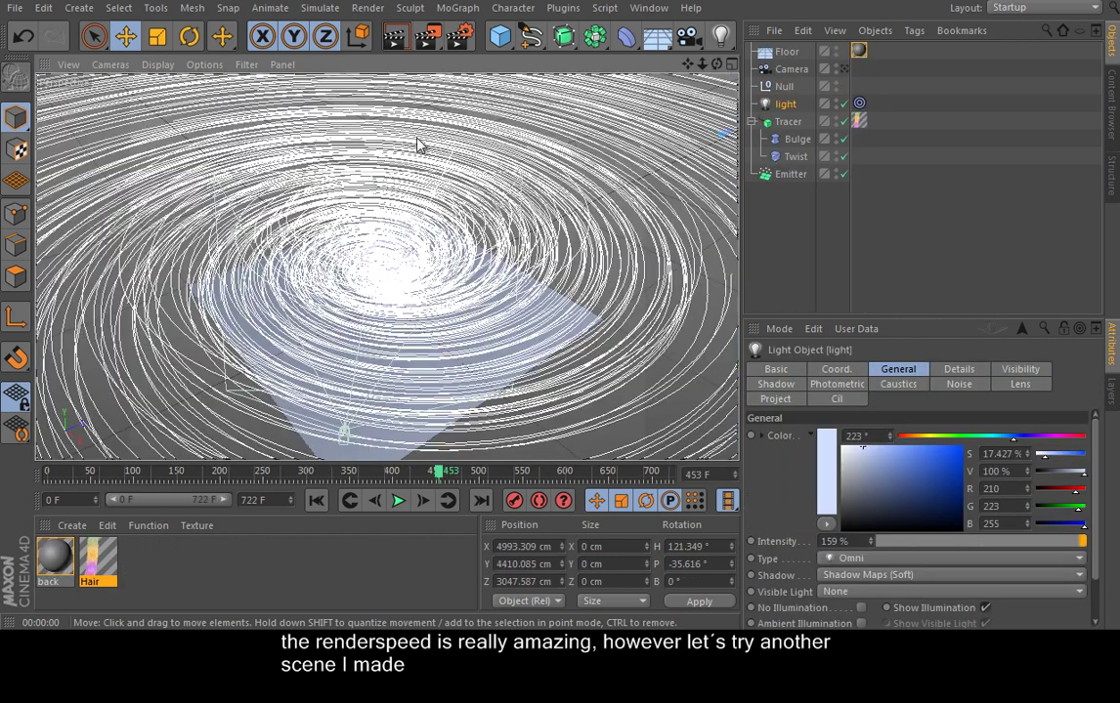
{"action": "left_click", "coordinate": [393, 36]}
{"action": "left_click", "coordinate": [487, 317]}
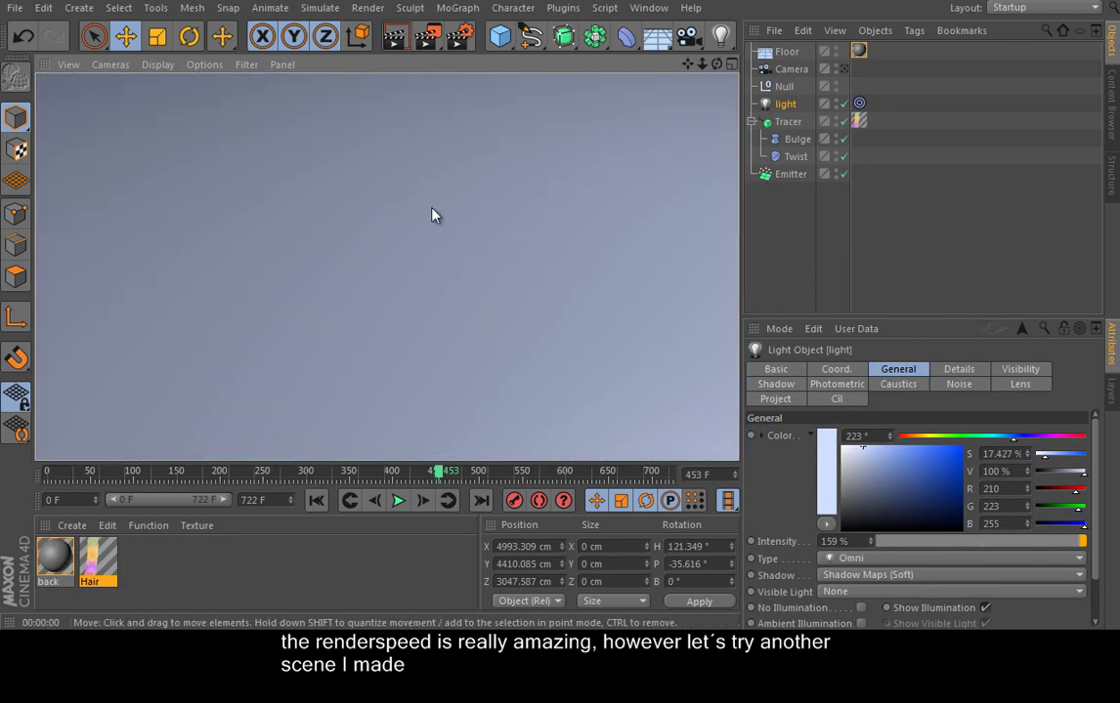
{"action": "left_click", "coordinate": [349, 501]}
{"action": "left_click", "coordinate": [398, 500]}
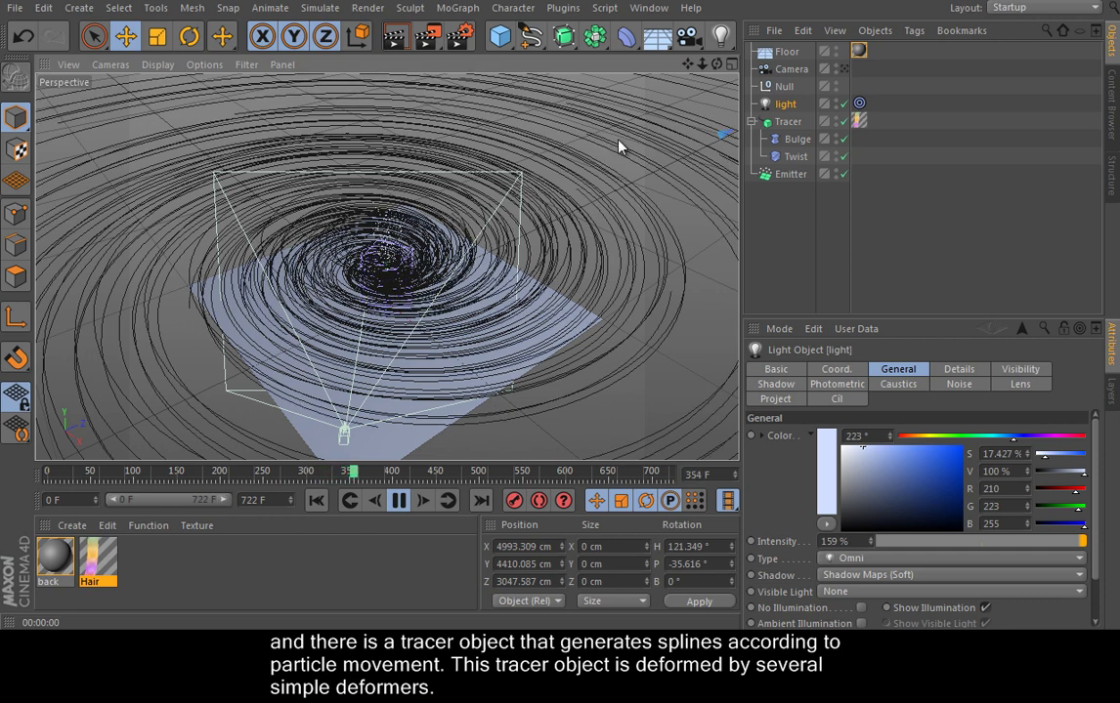
{"action": "left_click", "coordinate": [395, 36]}
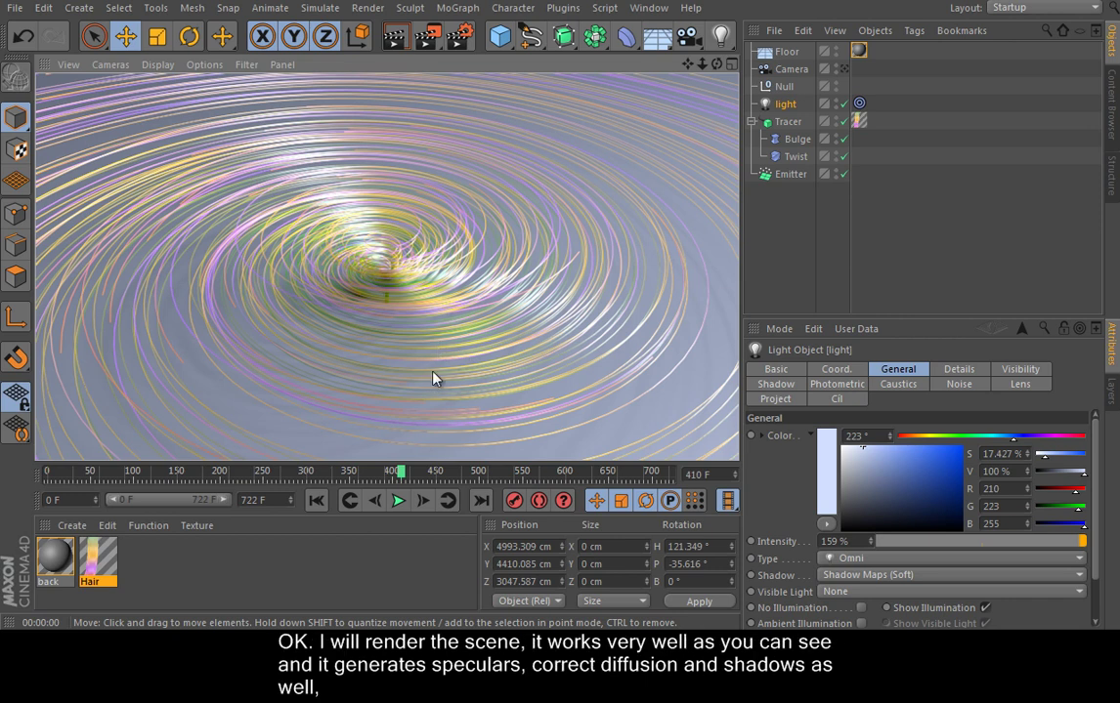
Render the vortex in the viewport from a low side angle.
{"action": "middle_click_drag", "start_coordinate": [382, 377], "coordinate": [416, 113], "text": "alt"}
{"action": "right_click_drag", "start_coordinate": [416, 114], "coordinate": [505, 85], "text": "alt"}
{"action": "middle_click_drag", "start_coordinate": [504, 85], "coordinate": [469, 223], "text": "alt"}
{"action": "mouse_move", "coordinate": [470, 224]}
{"action": "left_mouse_down", "text": "alt"}
{"action": "mouse_move", "coordinate": [443, 217]}
{"action": "mouse_move", "coordinate": [472, 240]}
{"action": "mouse_move", "coordinate": [467, 219]}
{"action": "left_mouse_up", "text": "alt"}
{"action": "left_click", "coordinate": [396, 37]}
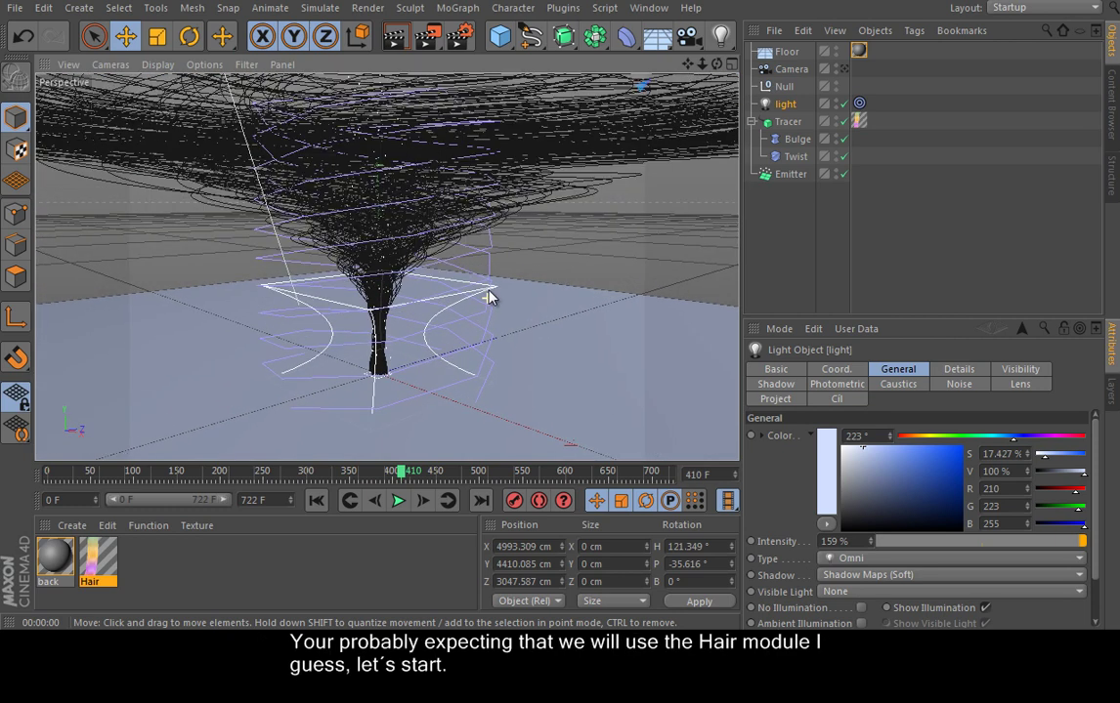
Create a new scene and add a particle emitter rotated to a pitch of 90° so it lies flat.
{"action": "left_click", "coordinate": [15, 6]}
{"action": "left_click", "coordinate": [86, 23]}
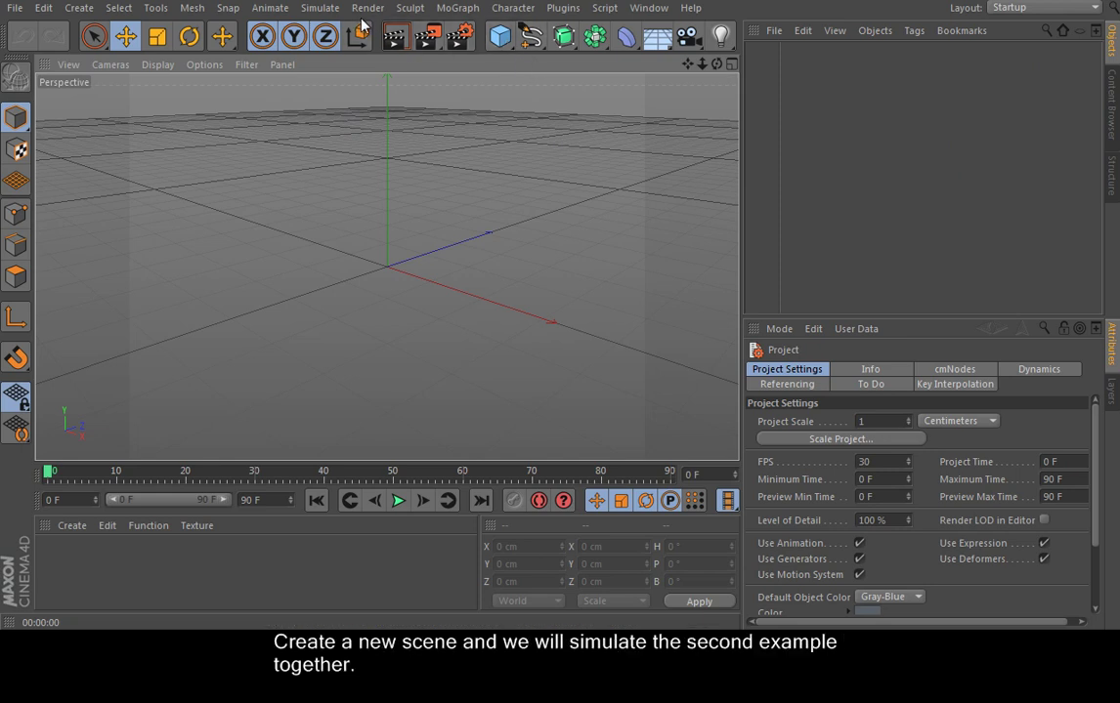
{"action": "left_click", "coordinate": [322, 8]}
{"action": "mouse_move", "coordinate": [355, 125]}
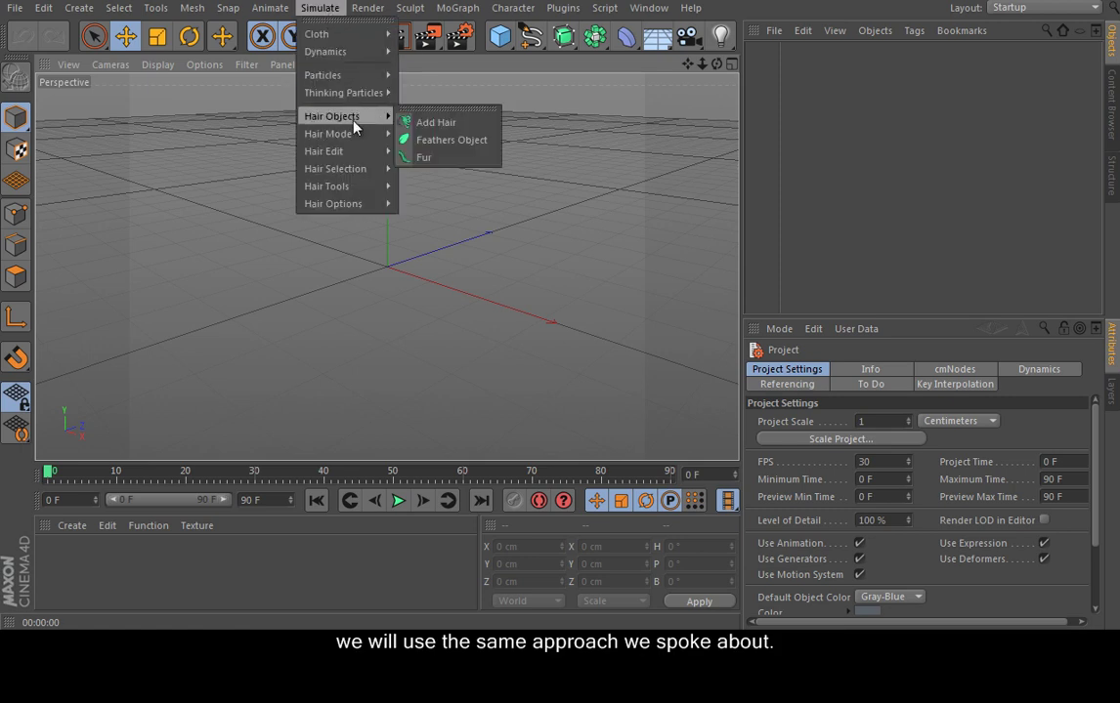
{"action": "mouse_move", "coordinate": [323, 75]}
{"action": "left_click", "coordinate": [425, 80]}
{"action": "key", "text": "r"}
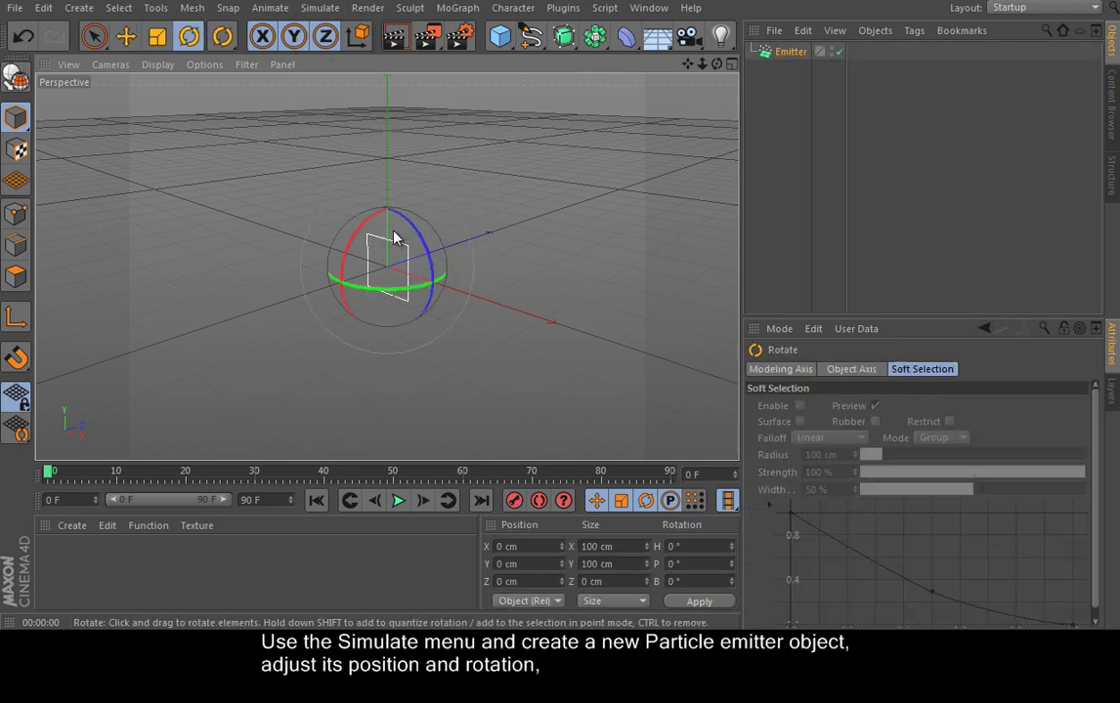
{"action": "left_click_drag", "start_coordinate": [367, 231], "coordinate": [362, 304]}
Set the emitter's X-Size and Y-Size to 50 cm.
{"action": "left_click", "coordinate": [766, 52]}
{"action": "left_click", "coordinate": [893, 372]}
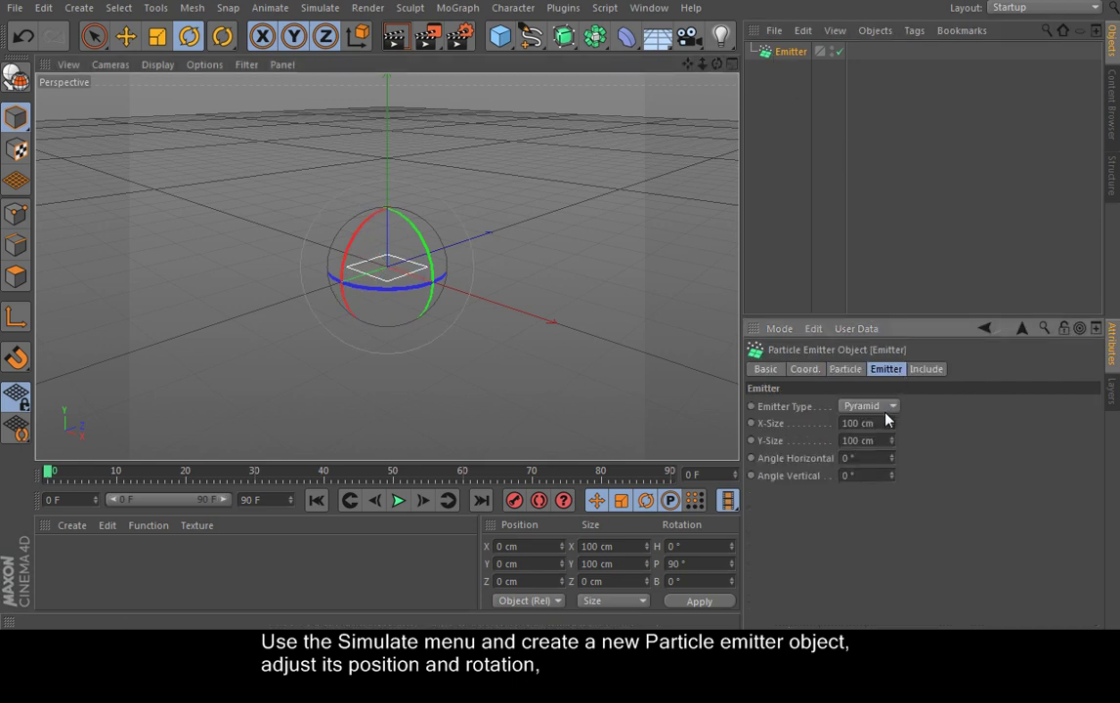
{"action": "left_click_drag", "start_coordinate": [881, 423], "coordinate": [775, 361]}
{"action": "type", "text": "50"}
{"action": "key", "text": "Tab"}
{"action": "type", "text": "50"}
{"action": "key", "text": "Return"}
Change the emitter type to Cone and set its horizontal angle to 19°.
{"action": "left_click", "coordinate": [864, 406]}
{"action": "left_click", "coordinate": [878, 444]}
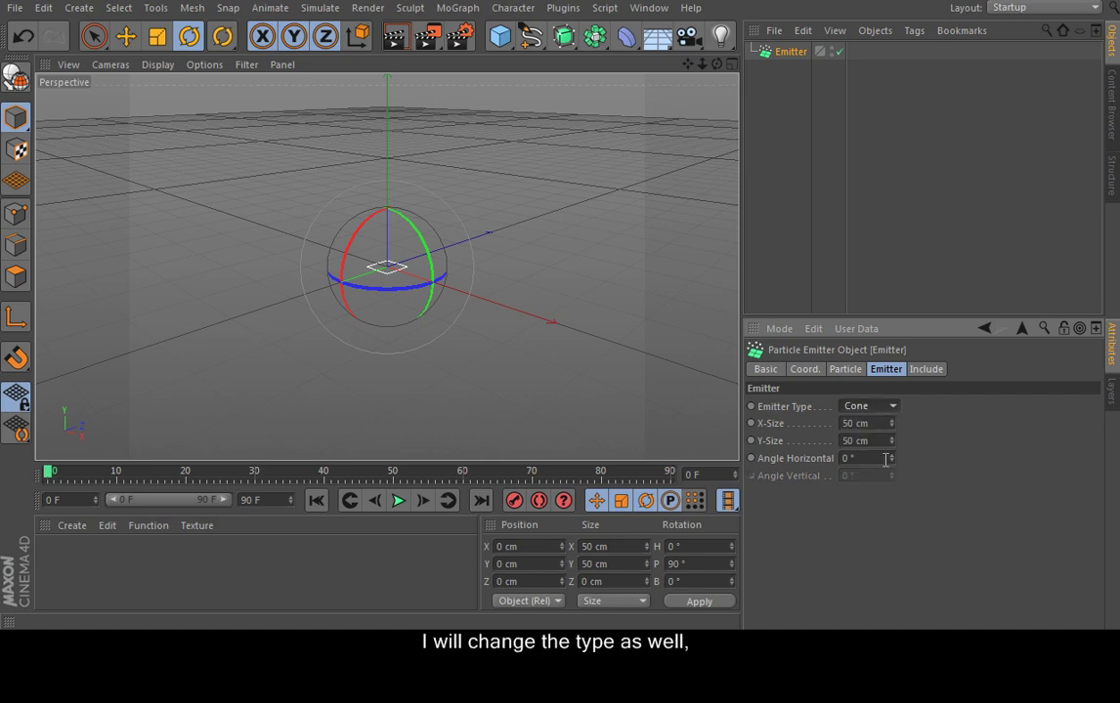
{"action": "left_click_drag", "start_coordinate": [890, 462], "coordinate": [890, 449]}
Play the animation briefly to check how the emitter releases particles.
{"action": "left_click_drag", "start_coordinate": [606, 244], "coordinate": [469, 368], "text": "alt"}
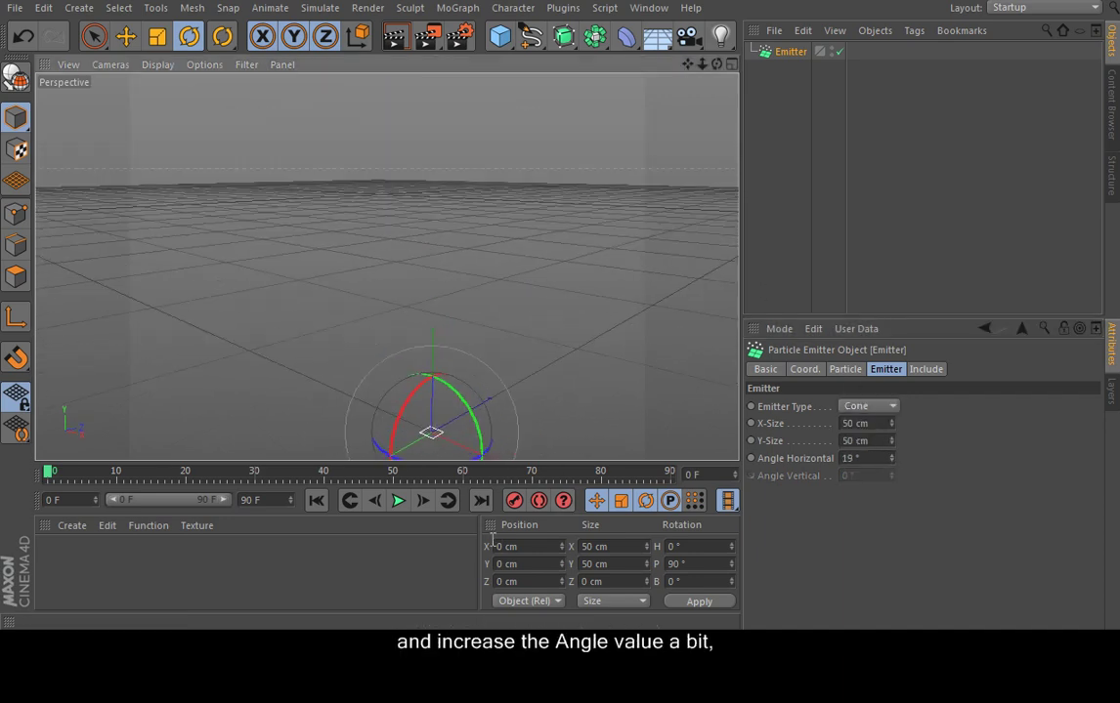
{"action": "left_click", "coordinate": [398, 501]}
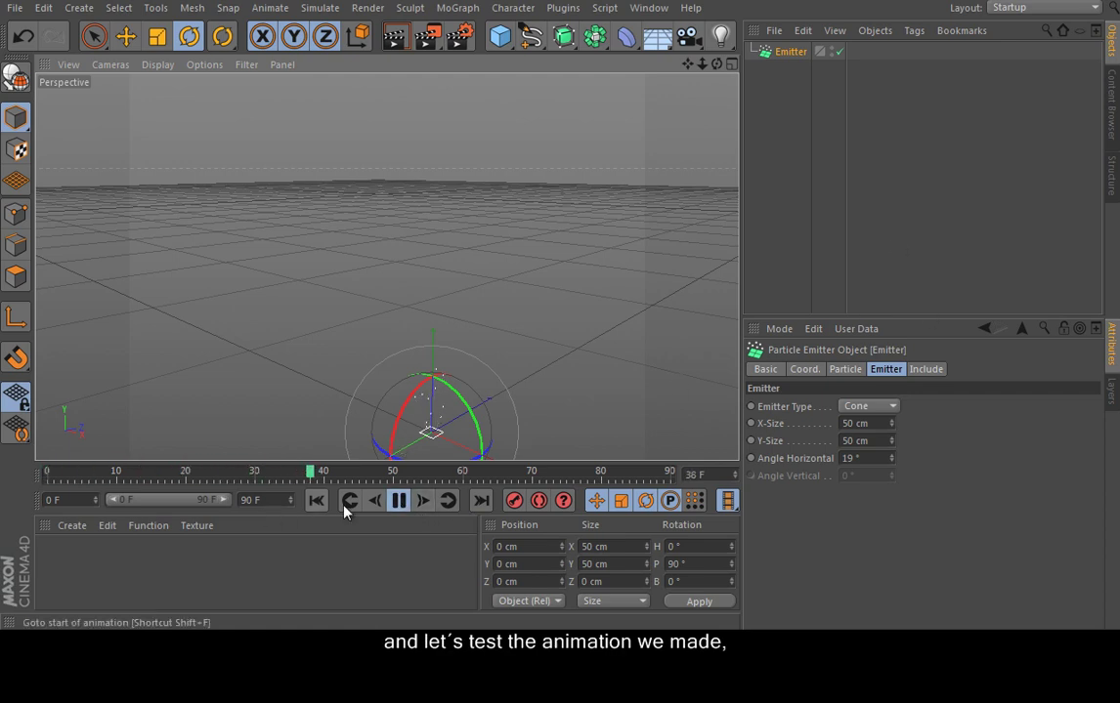
{"action": "left_click", "coordinate": [397, 500]}
Set the animation length to 450 frames and extend the preview range to frame 450.
{"action": "left_click_drag", "start_coordinate": [269, 500], "coordinate": [207, 492]}
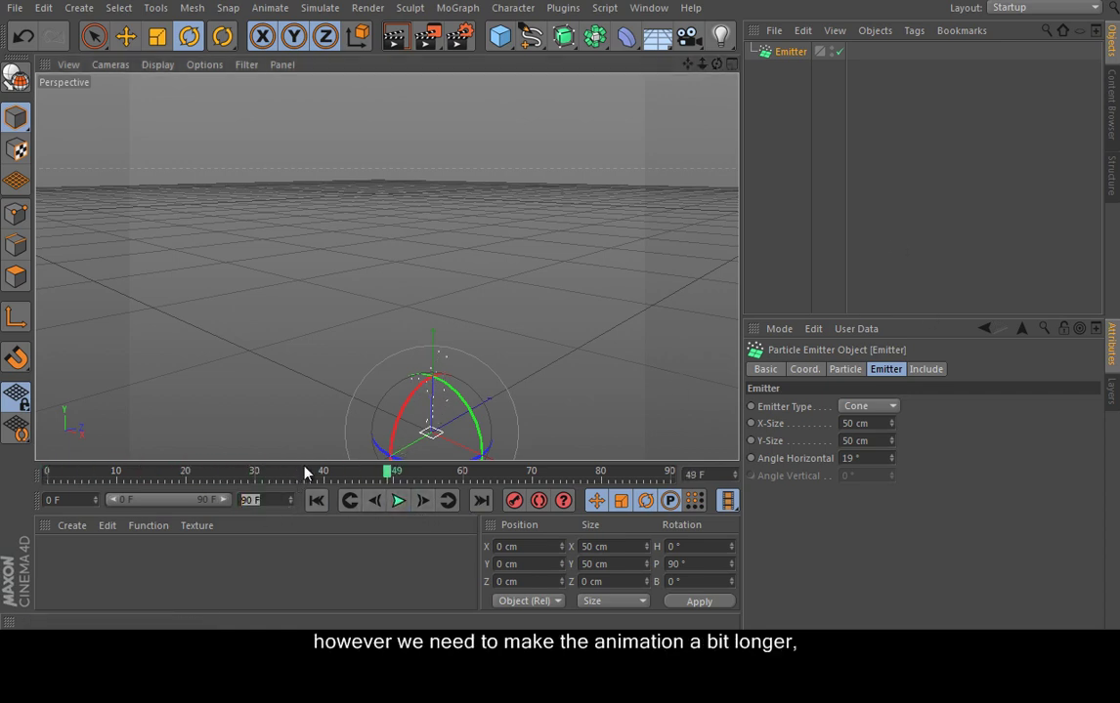
{"action": "type", "text": "450"}
{"action": "key", "text": "Return"}
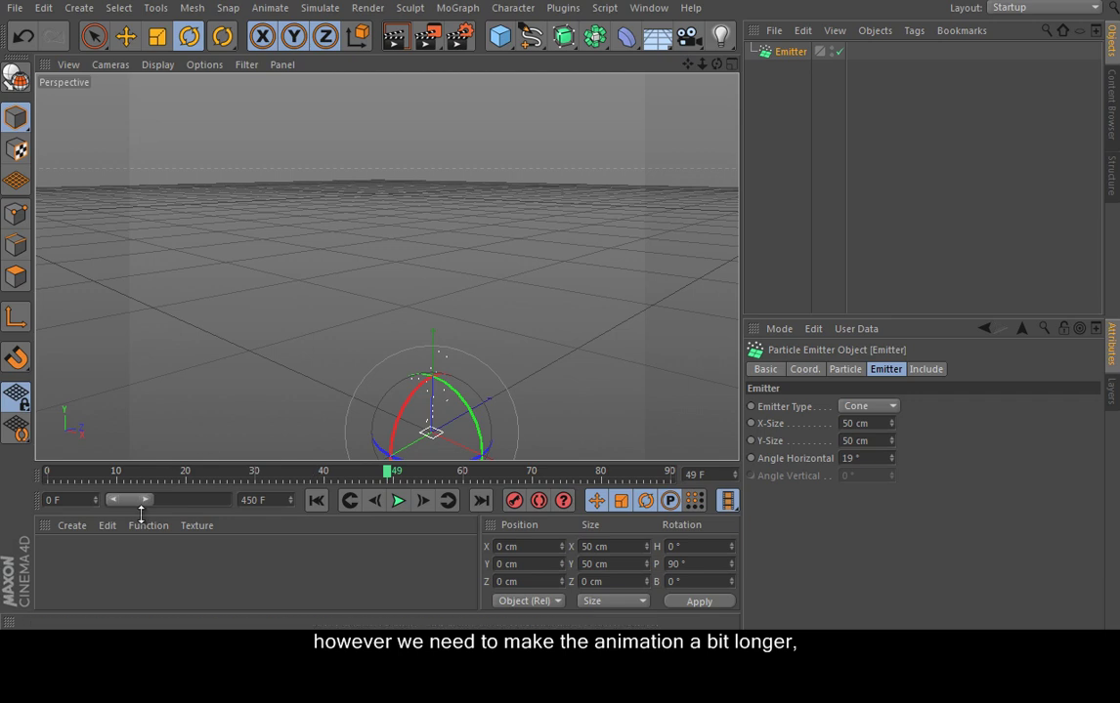
{"action": "left_click_drag", "start_coordinate": [142, 501], "coordinate": [219, 500]}
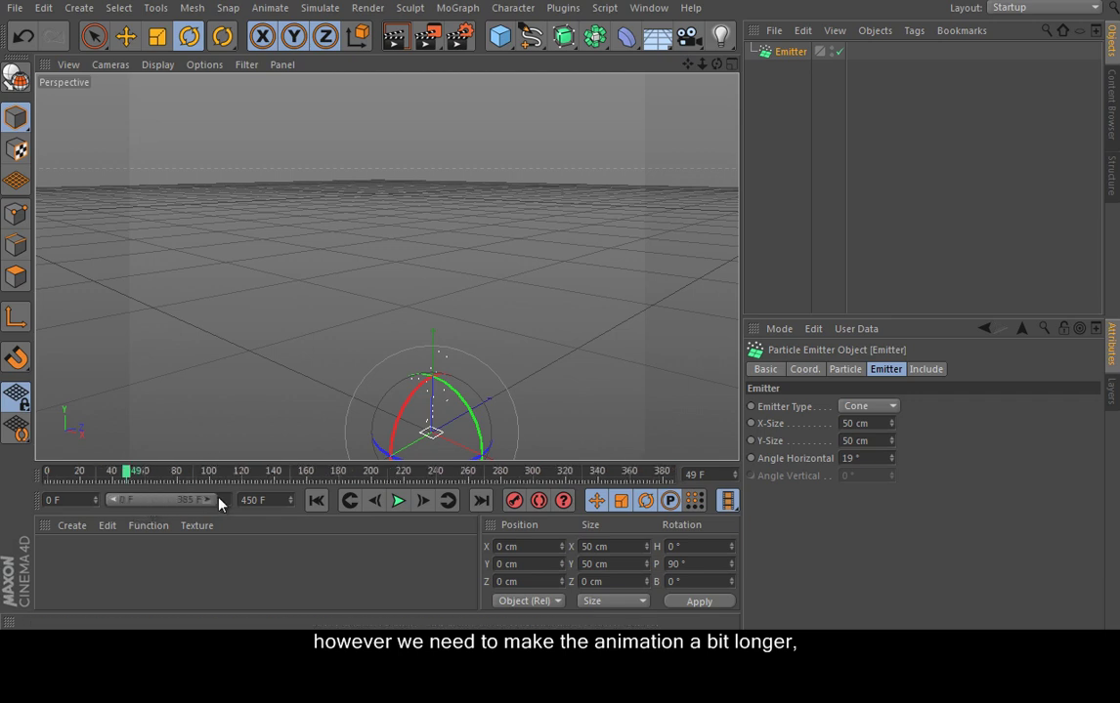
Set the emitter's particle speed to 100 cm and its stop emission to frame 400.
{"action": "left_click", "coordinate": [846, 370]}
{"action": "left_click_drag", "start_coordinate": [869, 316], "coordinate": [870, 169]}
{"action": "left_click_drag", "start_coordinate": [848, 381], "coordinate": [790, 376]}
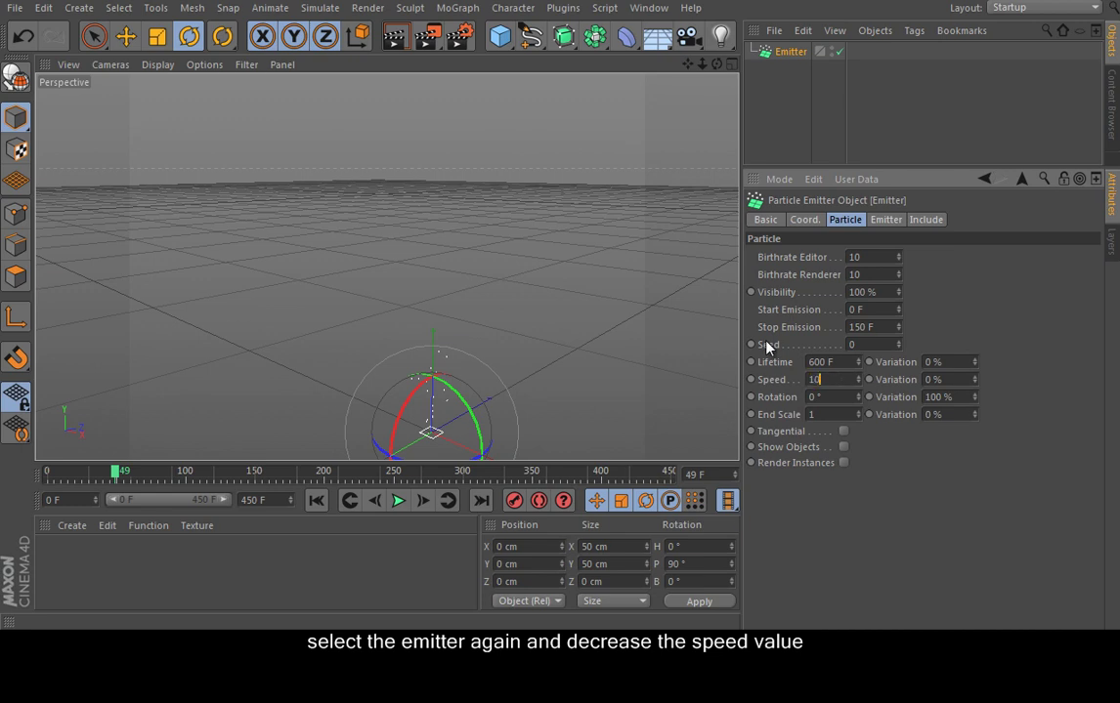
{"action": "type", "text": "100"}
{"action": "key", "text": "Return"}
{"action": "left_click_drag", "start_coordinate": [878, 336], "coordinate": [794, 295]}
{"action": "type", "text": "400"}
{"action": "key", "text": "Return"}
Add a MoGraph Tracer linked to the emitter and play the animation from the start to about frame 130.
{"action": "middle_click_drag", "start_coordinate": [479, 332], "coordinate": [470, 310], "text": "alt"}
{"action": "left_click_drag", "start_coordinate": [470, 310], "coordinate": [495, 291], "text": "alt"}
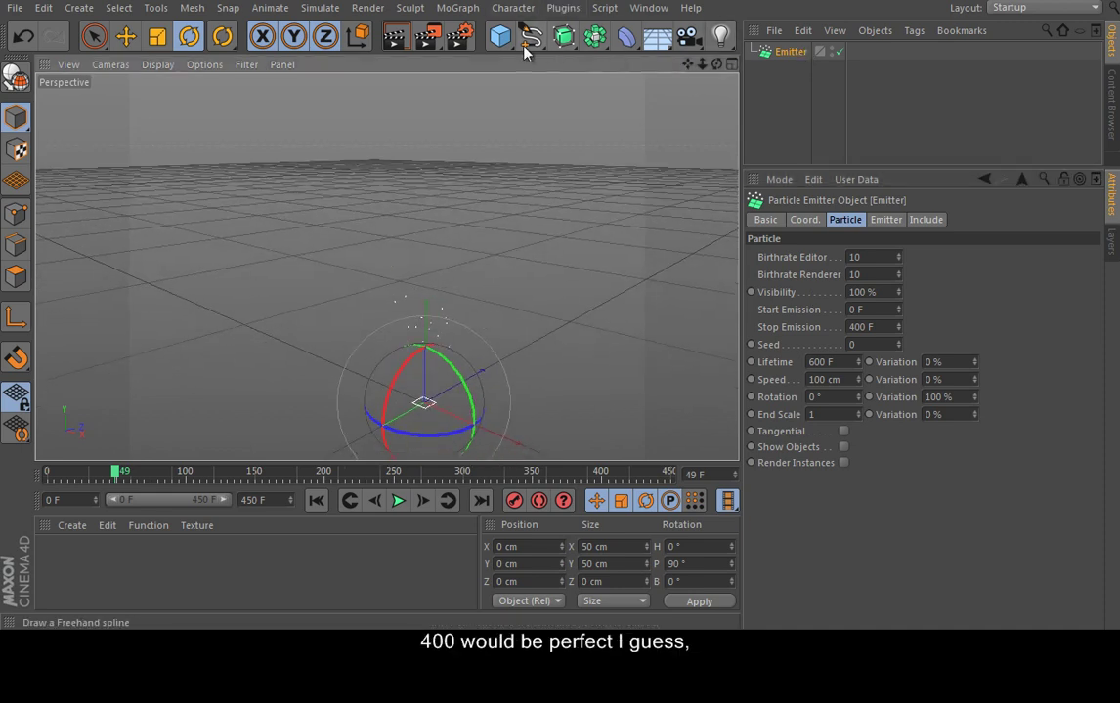
{"action": "left_click", "coordinate": [459, 7]}
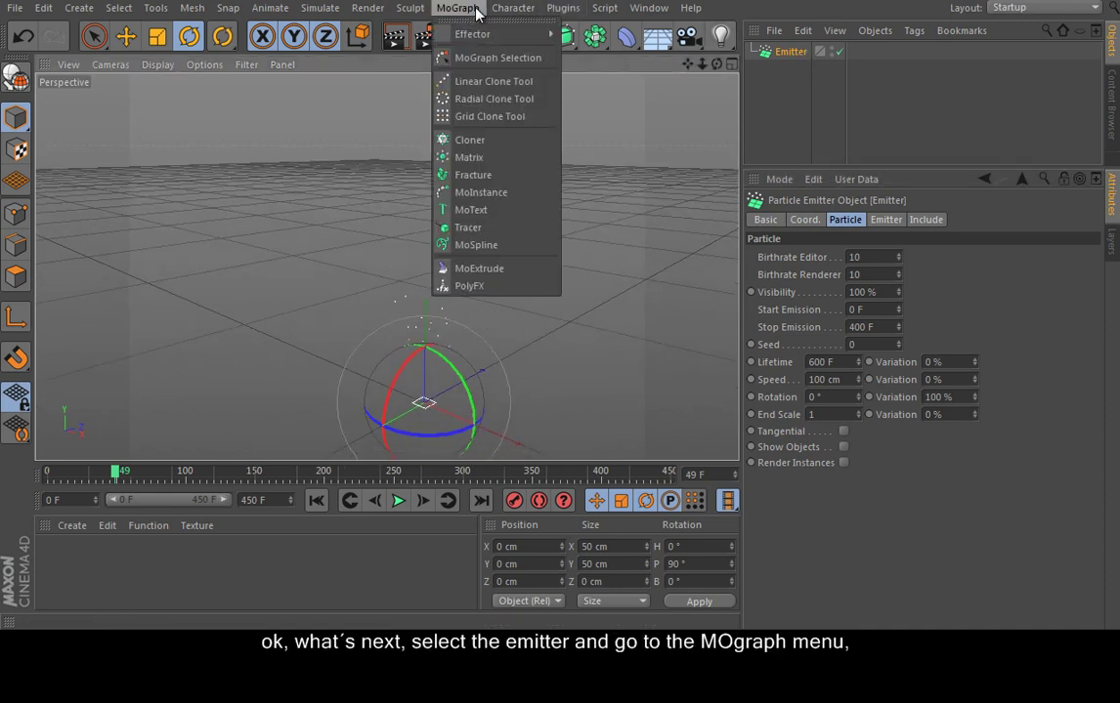
{"action": "left_click", "coordinate": [525, 227]}
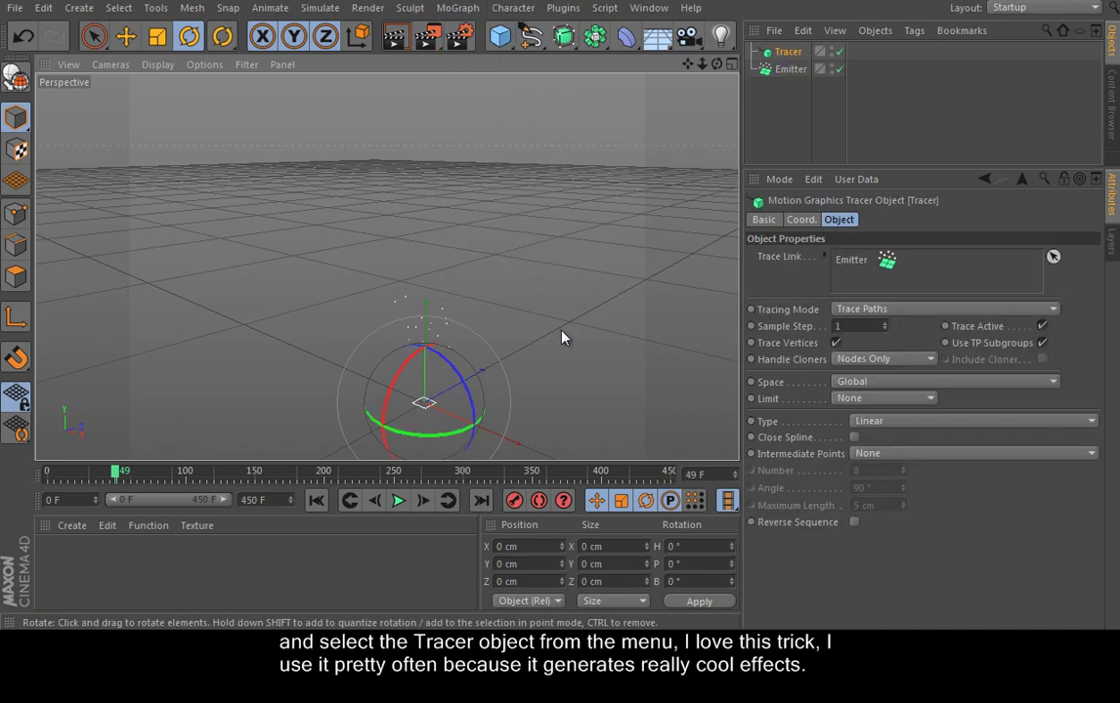
{"action": "left_click", "coordinate": [316, 500]}
{"action": "left_click", "coordinate": [399, 500]}
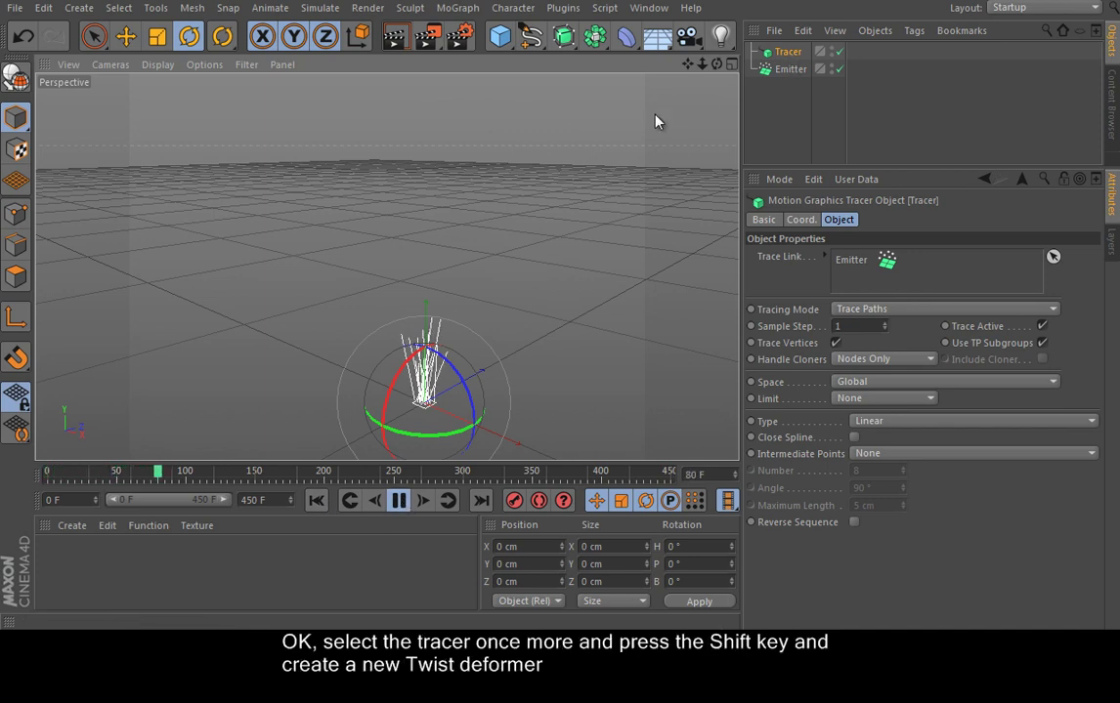
{"action": "left_click", "coordinate": [401, 501]}
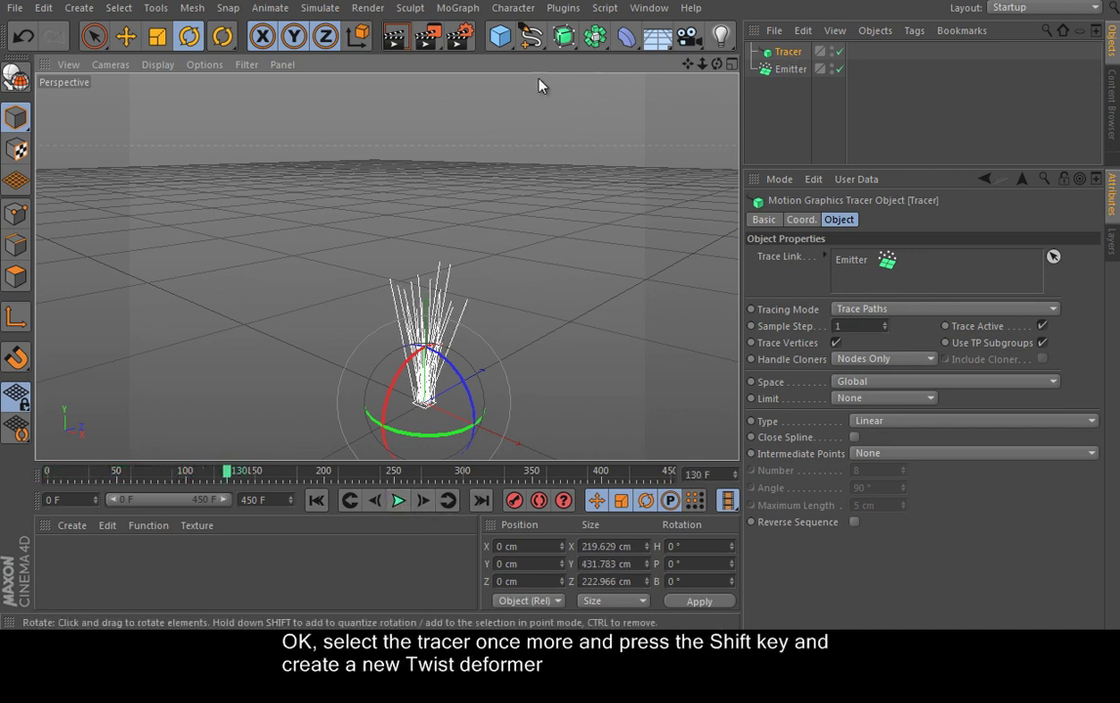
Add a Twist deformer as a child of the Tracer and raise it to a Y position of about 164 cm.
{"action": "left_click", "coordinate": [626, 37]}
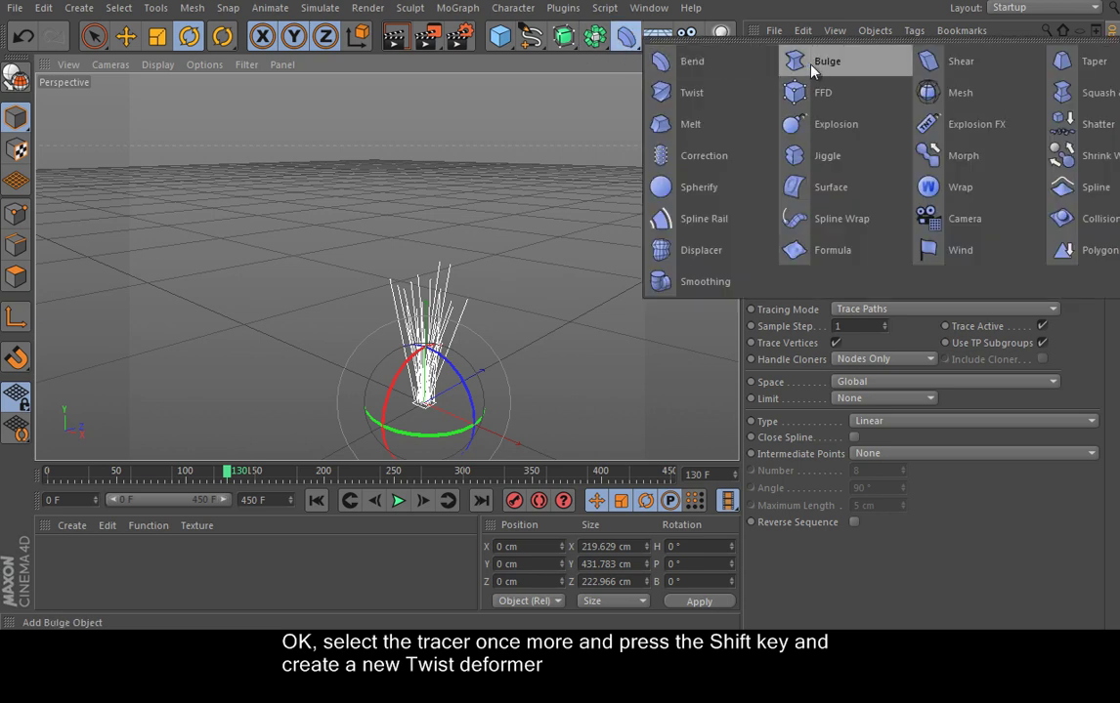
{"action": "left_click", "coordinate": [702, 99], "text": "shift"}
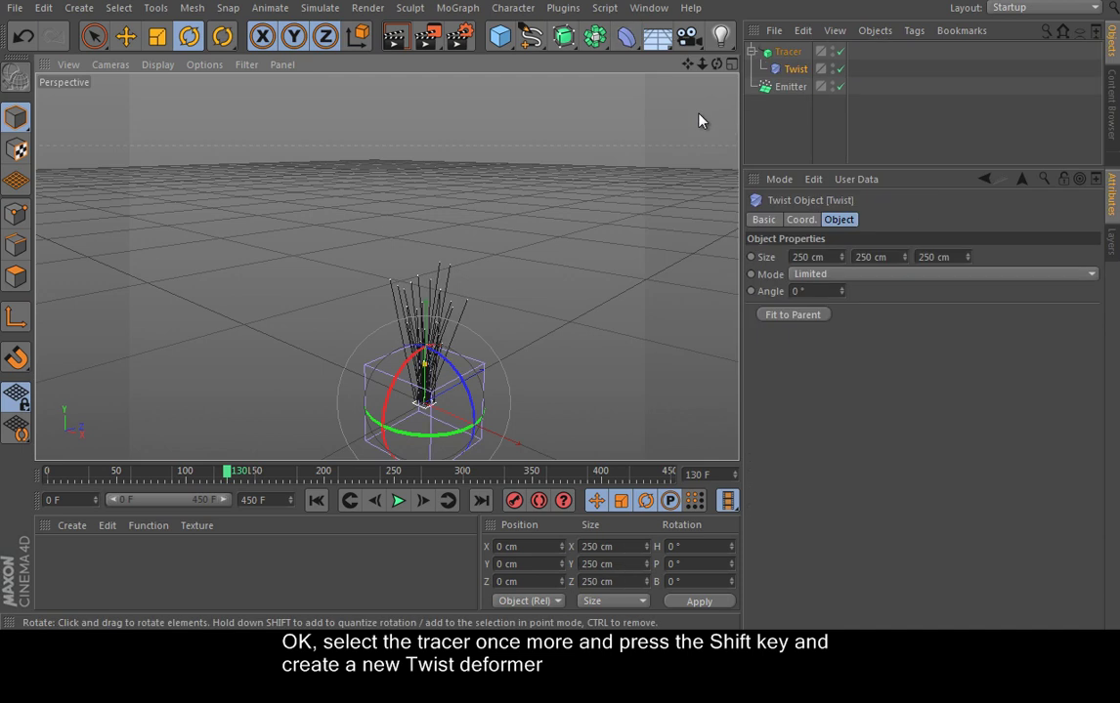
{"action": "key", "text": "e"}
{"action": "left_click_drag", "start_coordinate": [424, 305], "coordinate": [424, 254]}
Twist the deformer to an angle of about 232°, set its mode to Unlimited, and play the animation to check the splines.
{"action": "left_click_drag", "start_coordinate": [426, 312], "coordinate": [478, 299]}
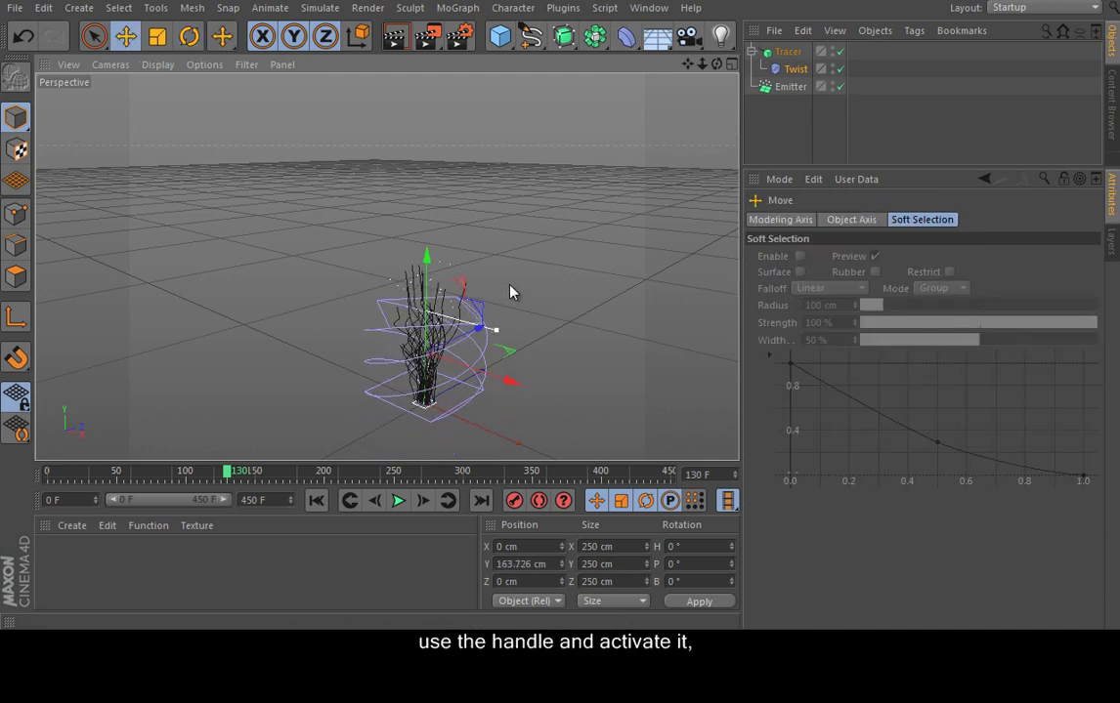
{"action": "left_click", "coordinate": [782, 69]}
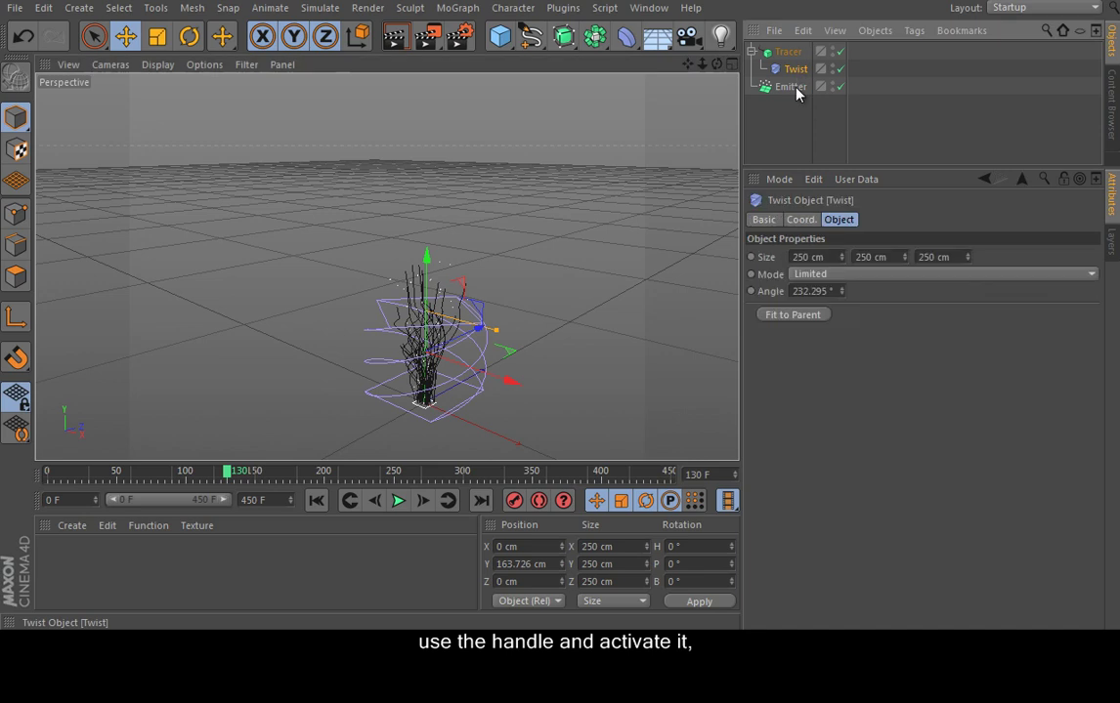
{"action": "left_click", "coordinate": [842, 276]}
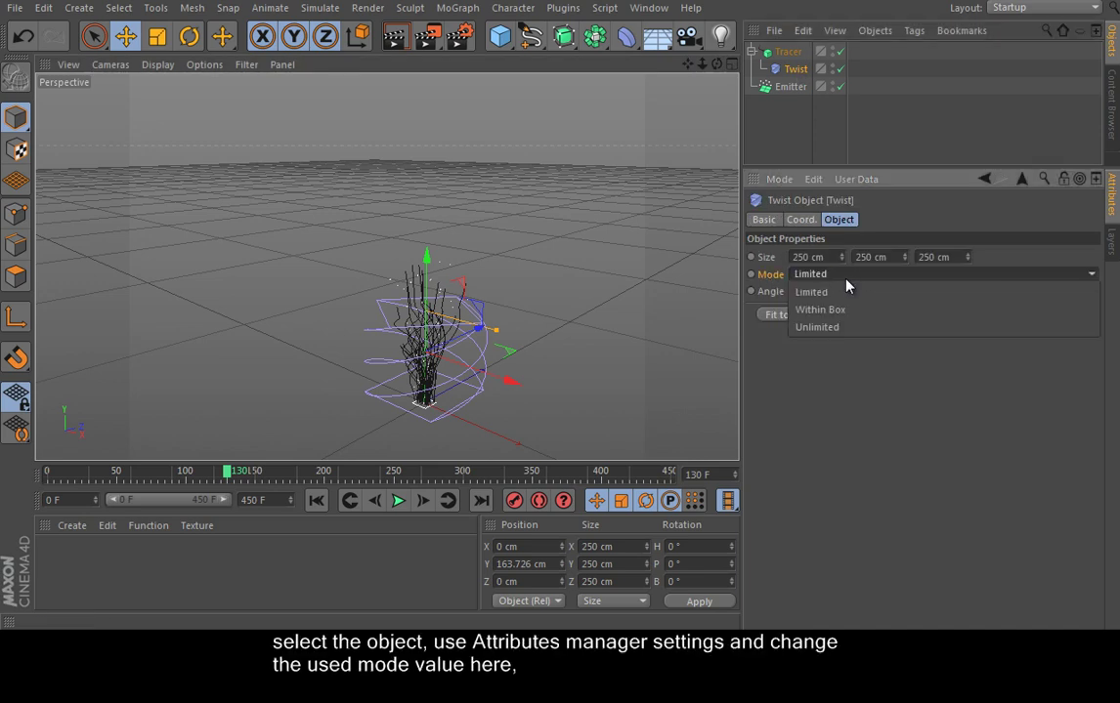
{"action": "left_click", "coordinate": [846, 329]}
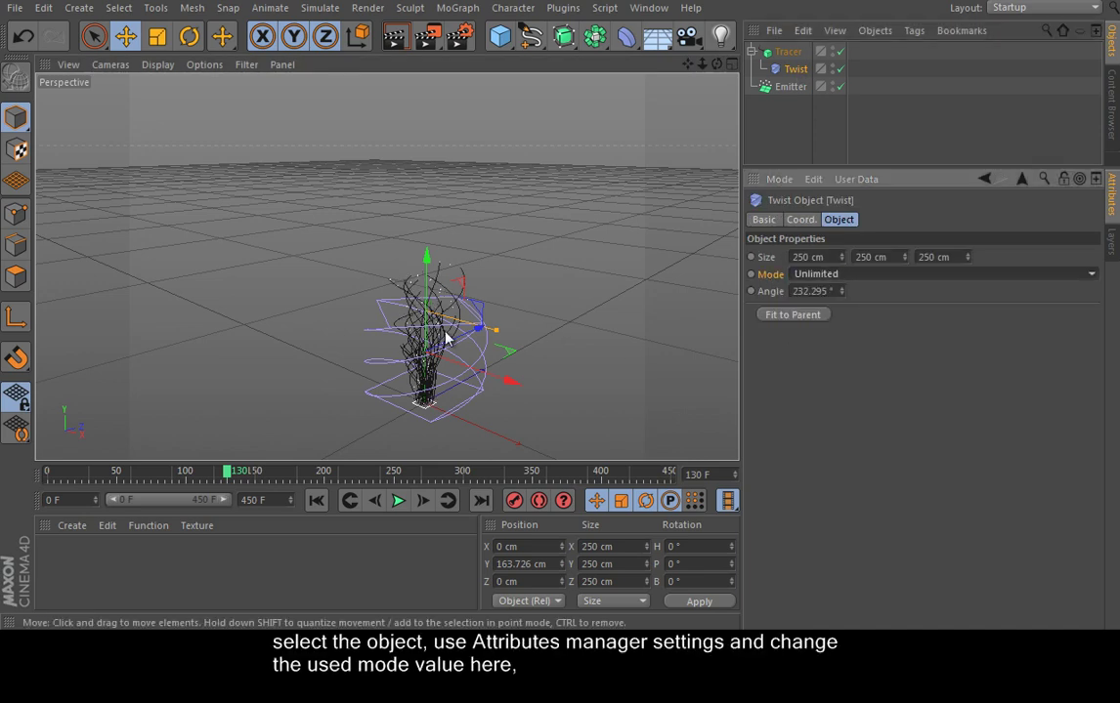
{"action": "left_click", "coordinate": [398, 500]}
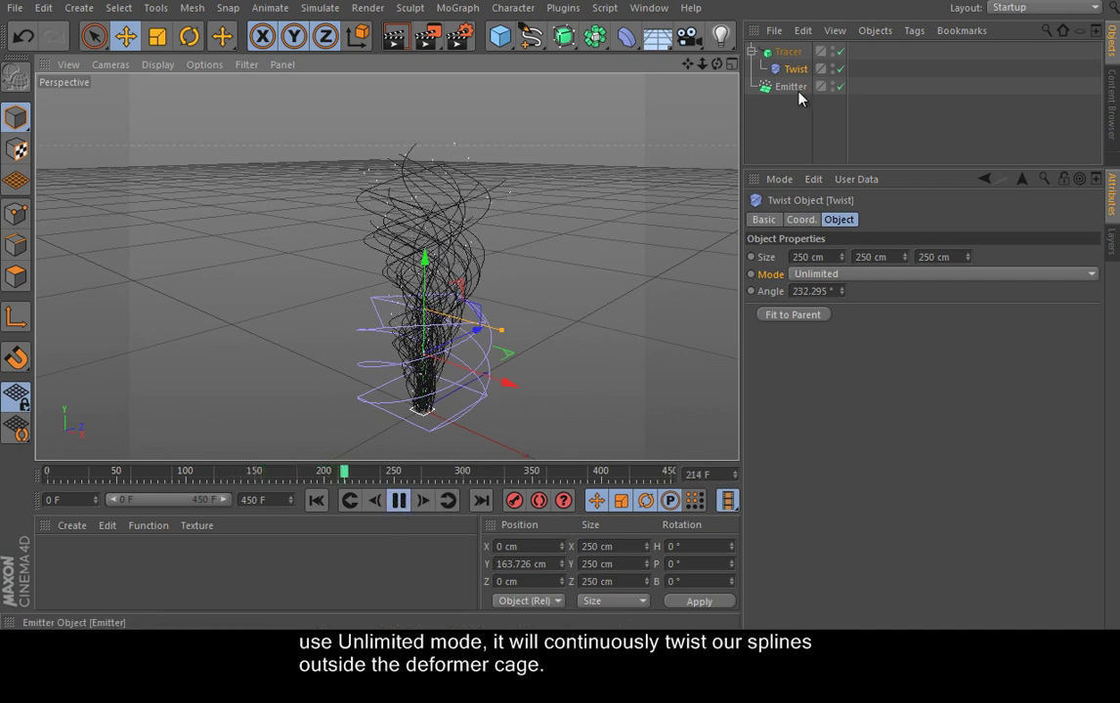
Stop the playback at about frame 248 and add a Bulge deformer as the Tracer's second child, below Twist.
{"action": "left_click", "coordinate": [398, 500]}
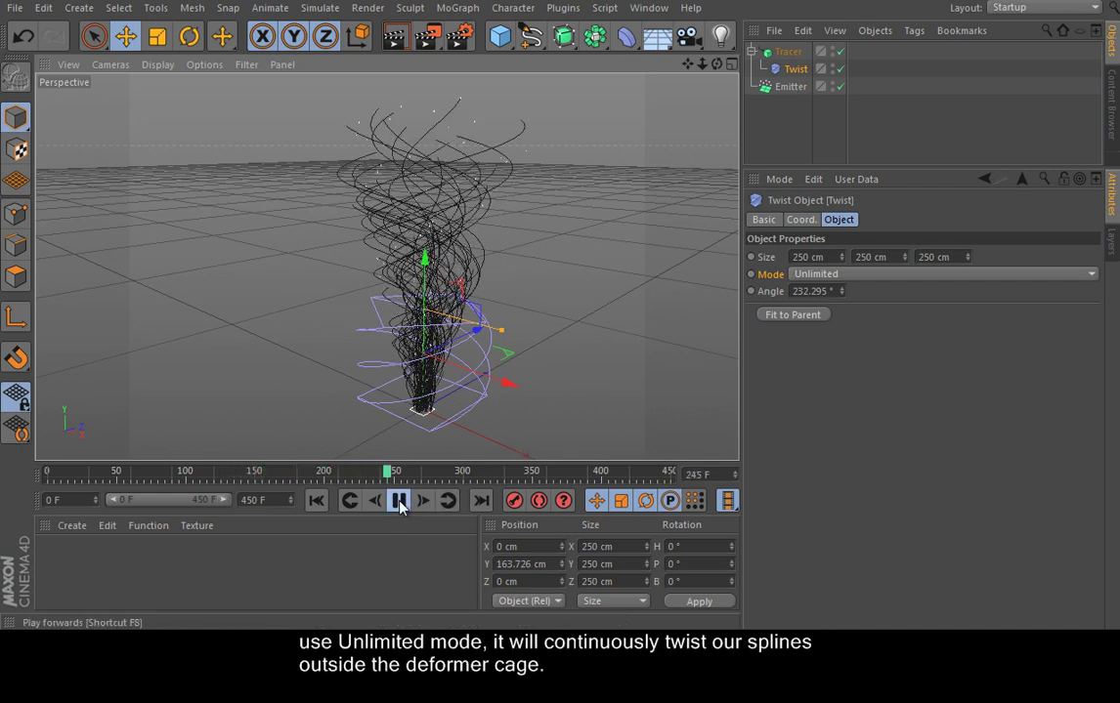
{"action": "left_click", "coordinate": [788, 52]}
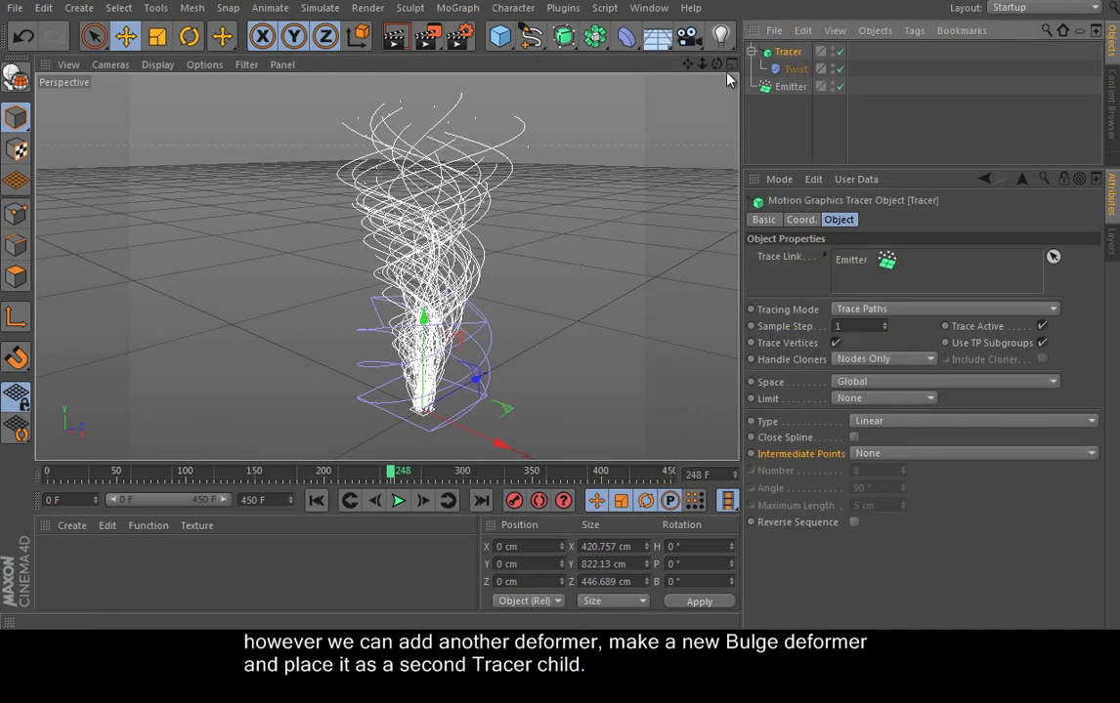
{"action": "left_click", "coordinate": [626, 36]}
{"action": "left_click", "coordinate": [820, 57]}
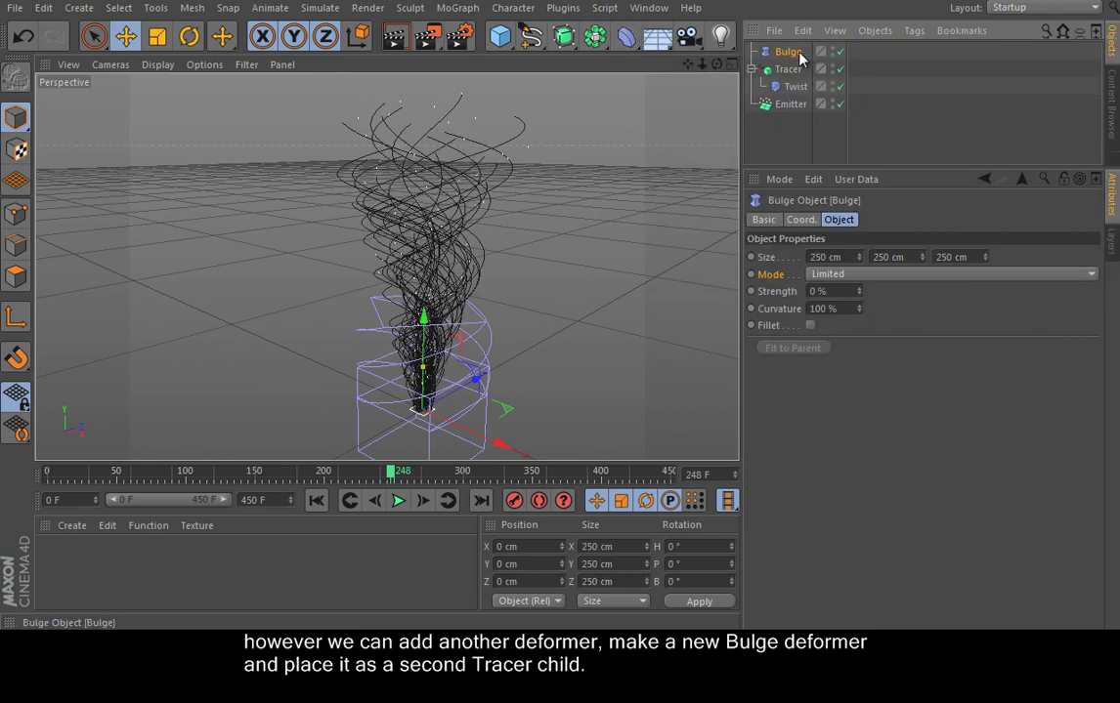
{"action": "left_click_drag", "start_coordinate": [799, 91], "coordinate": [798, 92]}
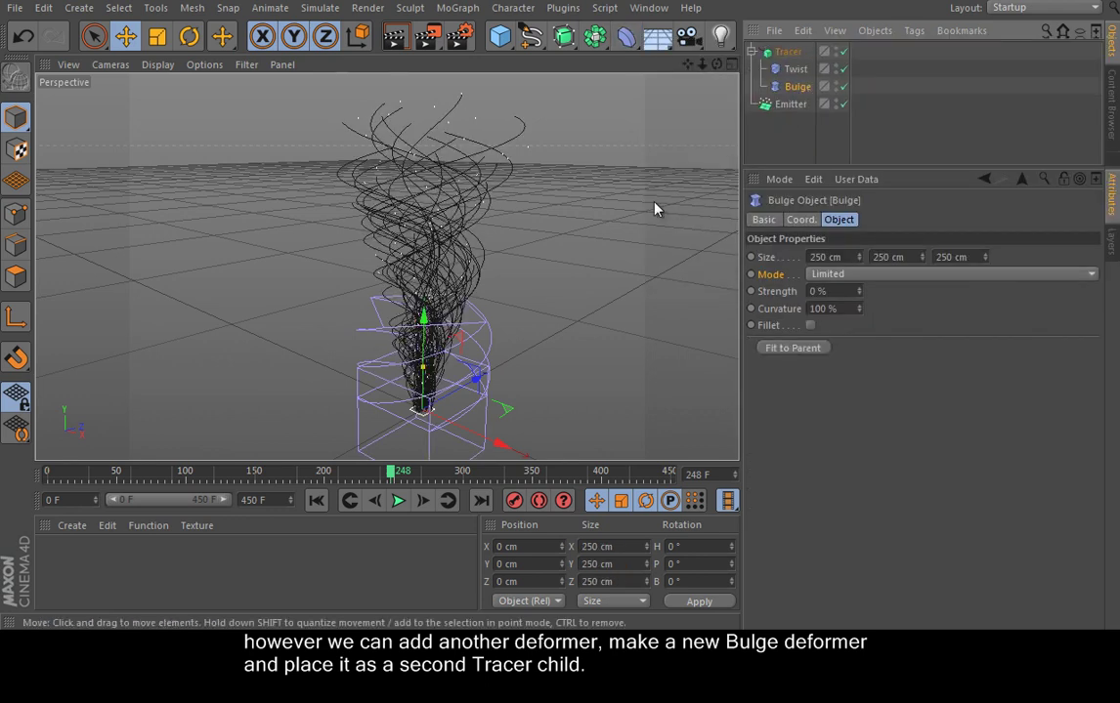
Raise the Bulge deformer to a Y position of about 107 cm, with a strength of about -56% and Unlimited mode.
{"action": "middle_click_drag", "start_coordinate": [517, 333], "coordinate": [535, 262], "text": "alt"}
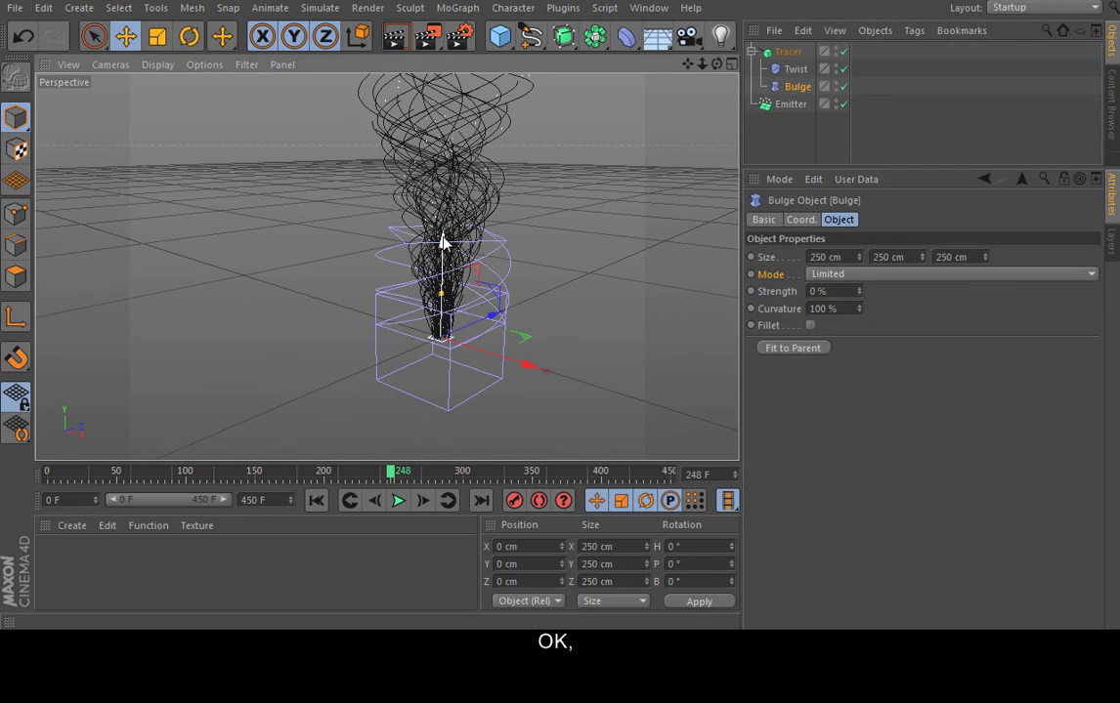
{"action": "mouse_move", "coordinate": [445, 243]}
{"action": "left_mouse_down"}
{"action": "mouse_move", "coordinate": [445, 198]}
{"action": "mouse_move", "coordinate": [452, 237]}
{"action": "mouse_move", "coordinate": [428, 228]}
{"action": "left_mouse_up"}
{"action": "left_click_drag", "start_coordinate": [444, 180], "coordinate": [444, 211]}
{"action": "left_click", "coordinate": [879, 275]}
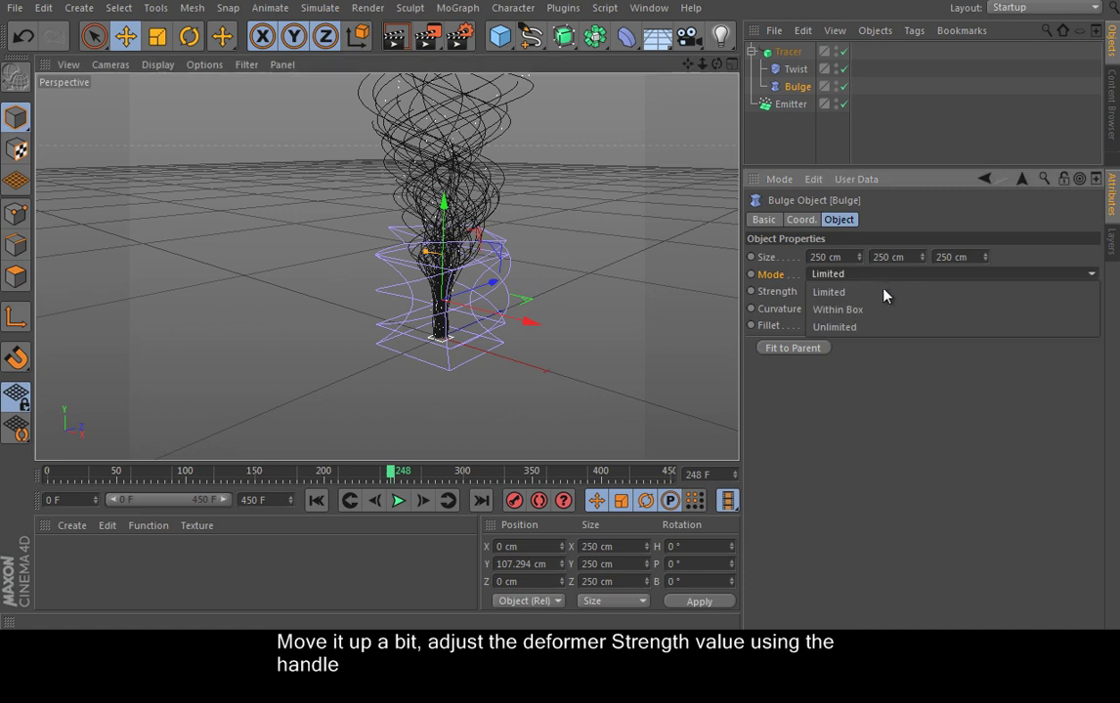
{"action": "left_click", "coordinate": [888, 328]}
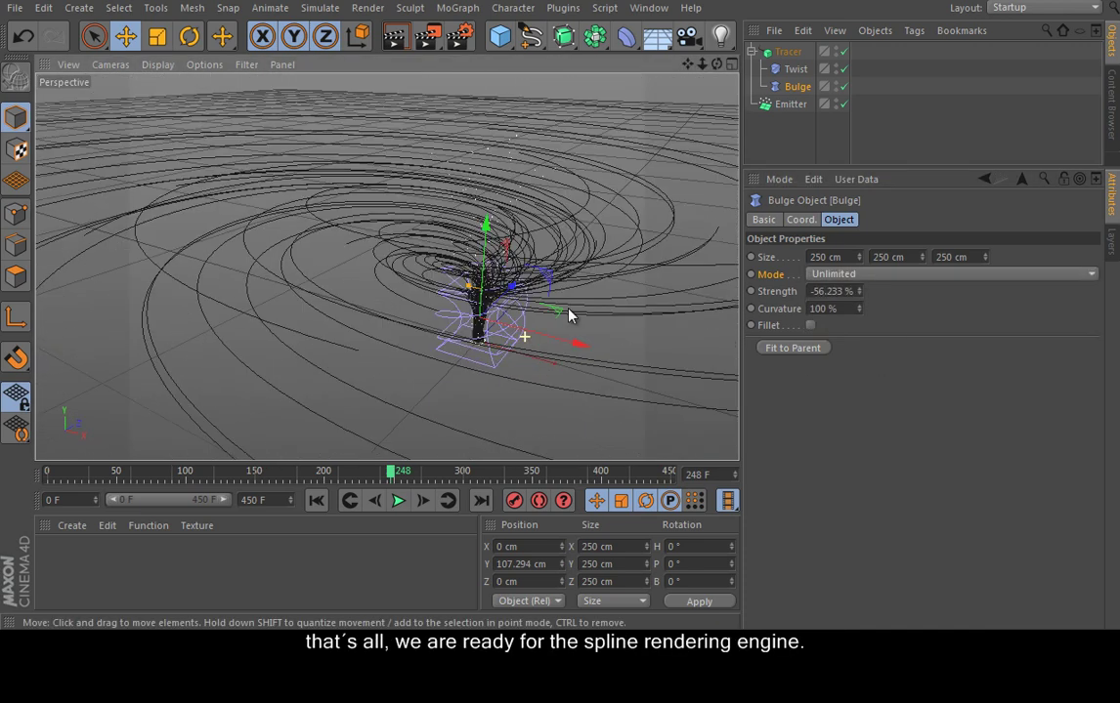
Render the perspective view from different angles to check how the bulged splines render.
{"action": "mouse_move", "coordinate": [564, 290]}
{"action": "left_mouse_down", "text": "alt"}
{"action": "mouse_move", "coordinate": [577, 253]}
{"action": "mouse_move", "coordinate": [605, 342]}
{"action": "mouse_move", "coordinate": [552, 298]}
{"action": "left_mouse_up", "text": "alt"}
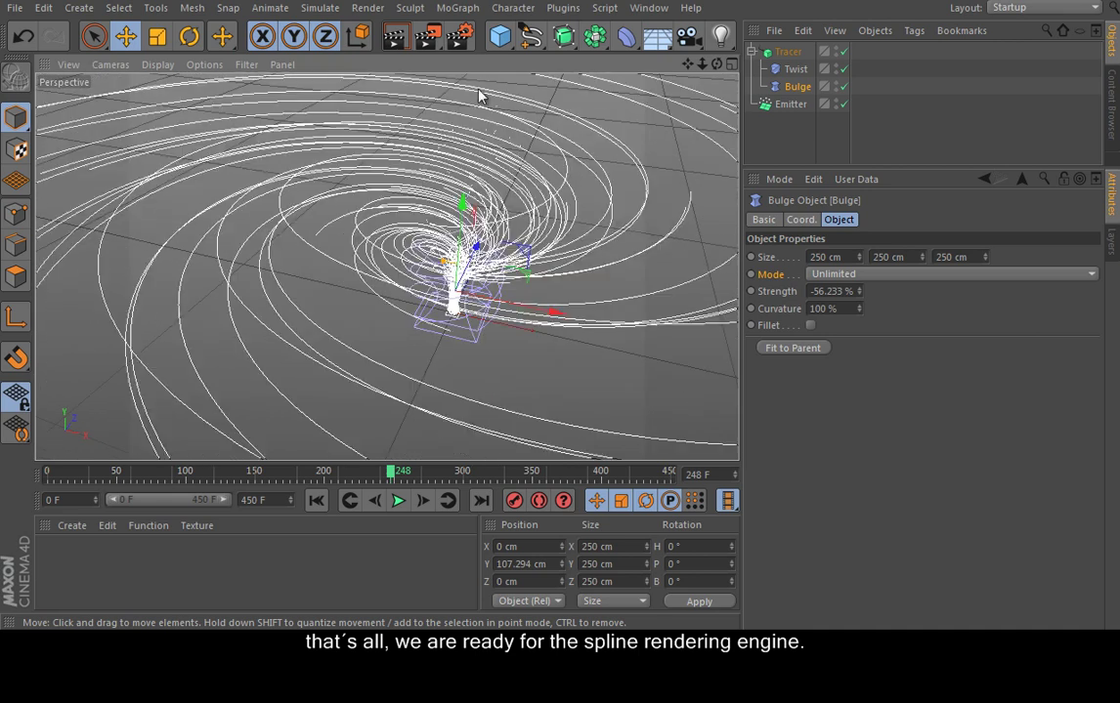
{"action": "left_click", "coordinate": [396, 37]}
{"action": "left_click", "coordinate": [772, 146]}
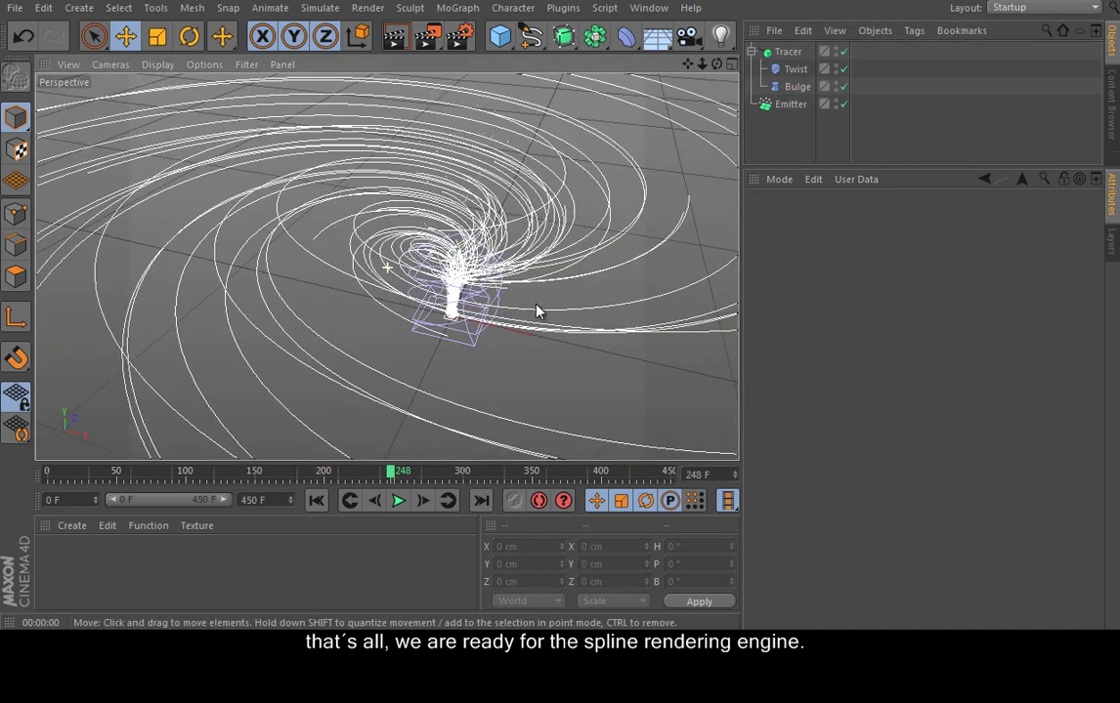
{"action": "left_click_drag", "start_coordinate": [515, 322], "coordinate": [554, 277], "text": "alt"}
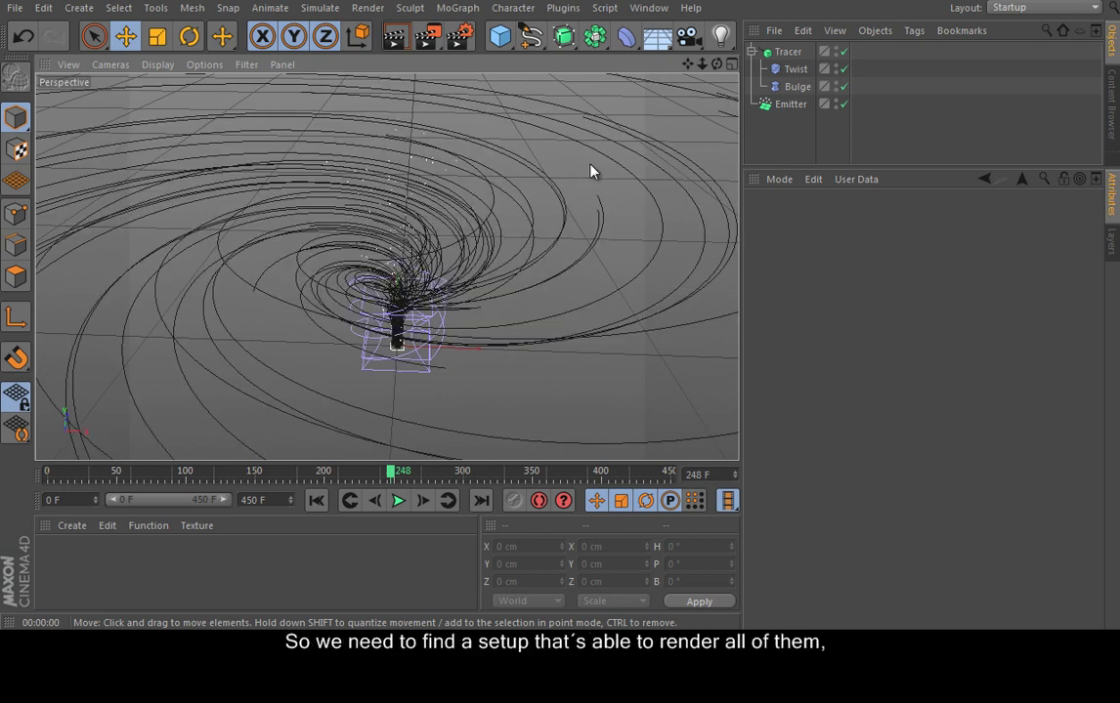
{"action": "key", "text": "ctrl+r"}
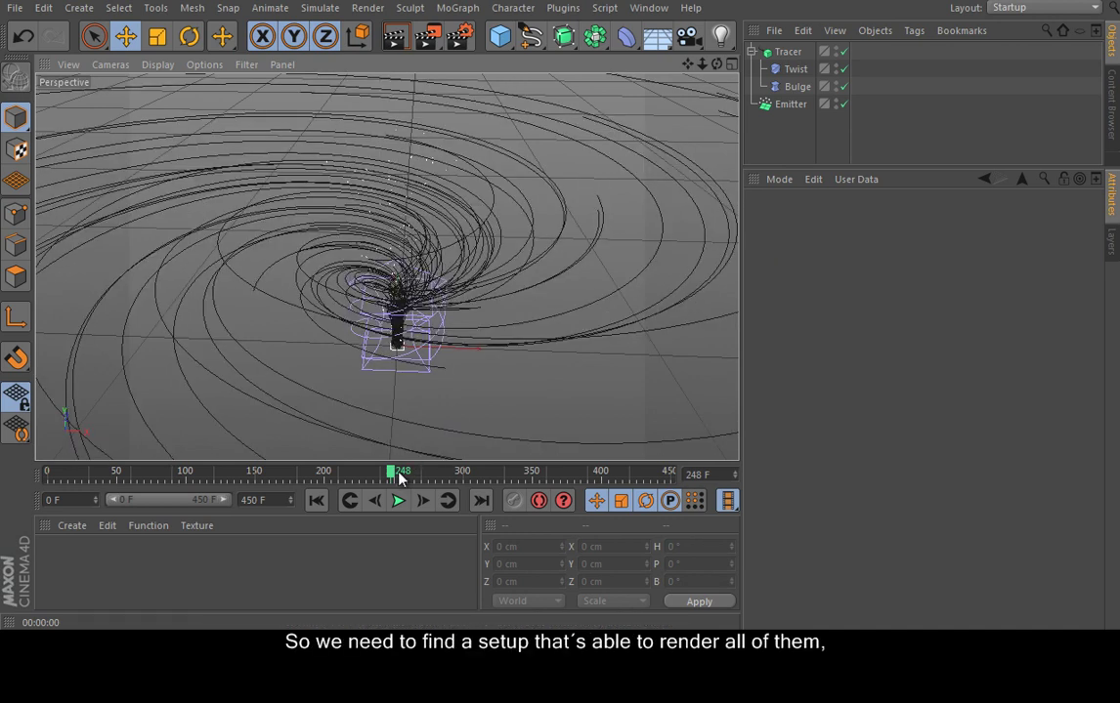
{"action": "key", "text": "ctrl+r"}
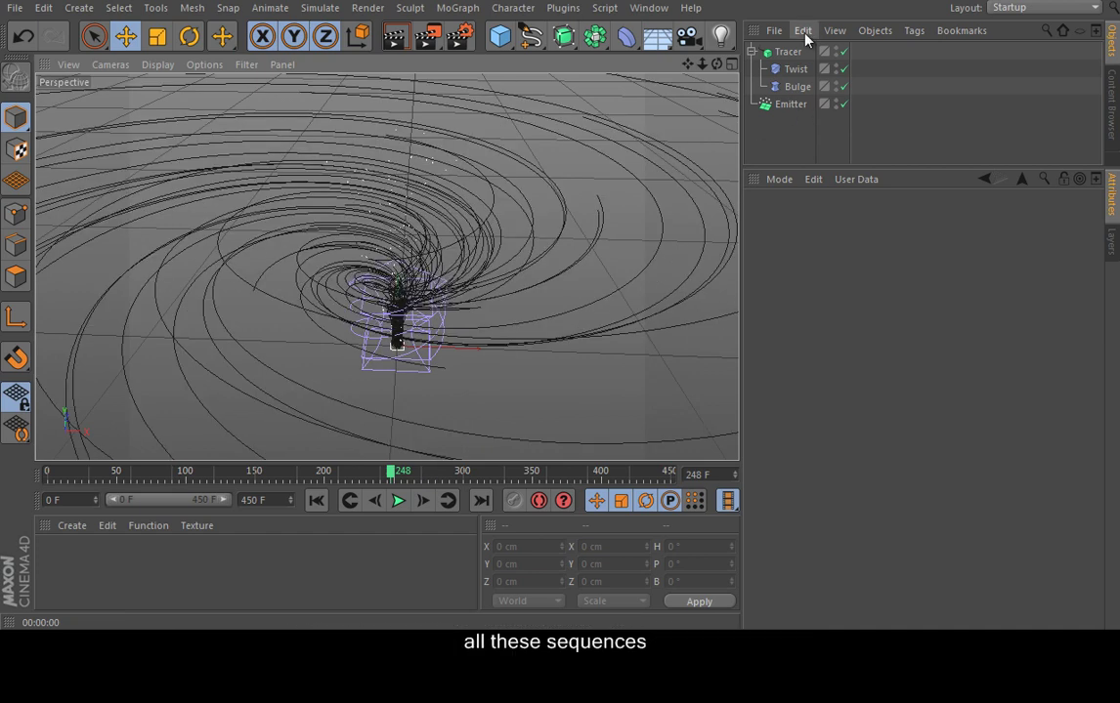
Bake the emitter's particles from frame 0 to 450 at one sample per frame, and scrub the animation from the start.
{"action": "left_click", "coordinate": [787, 106]}
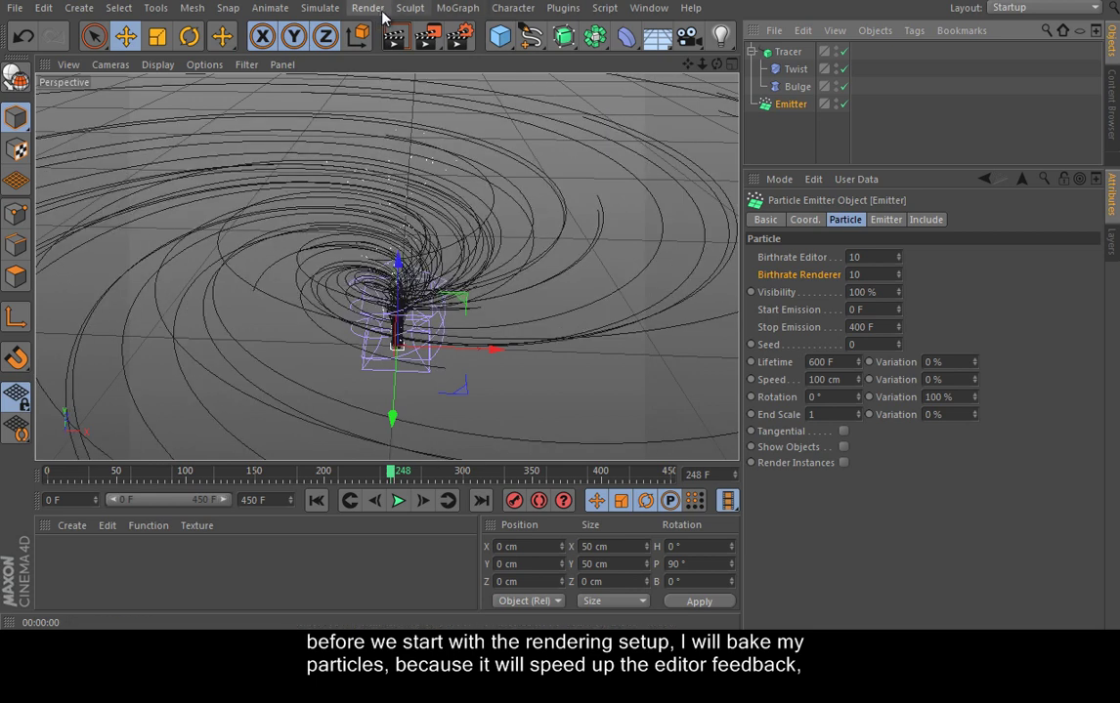
{"action": "left_click", "coordinate": [331, 10]}
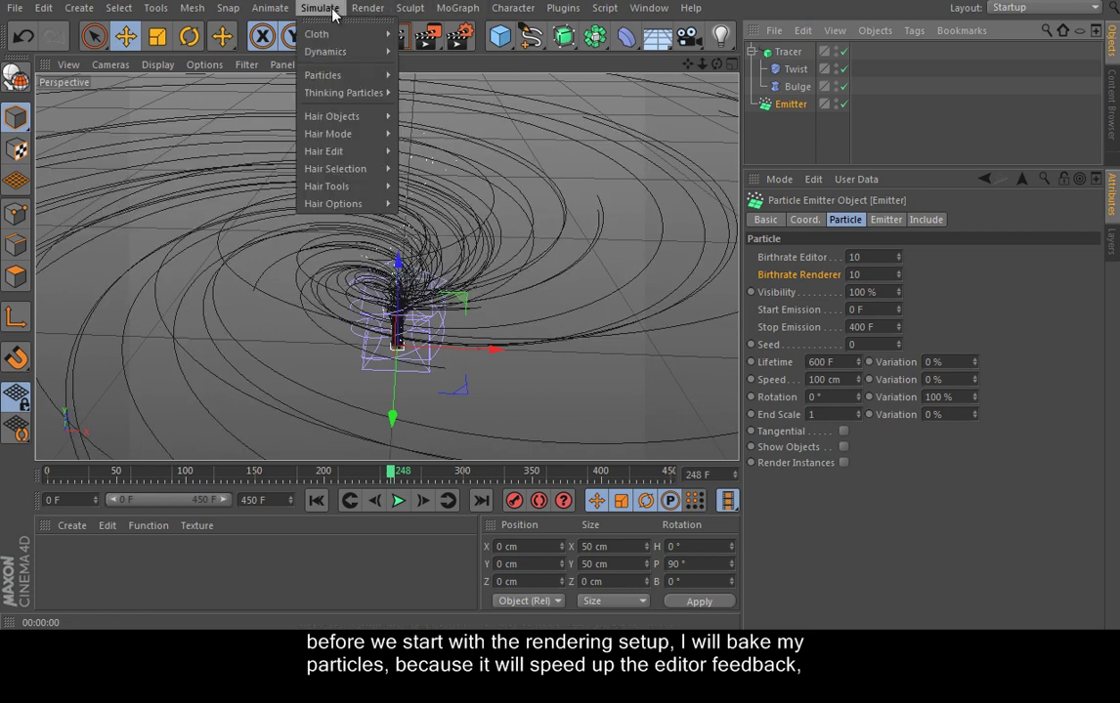
{"action": "mouse_move", "coordinate": [322, 75]}
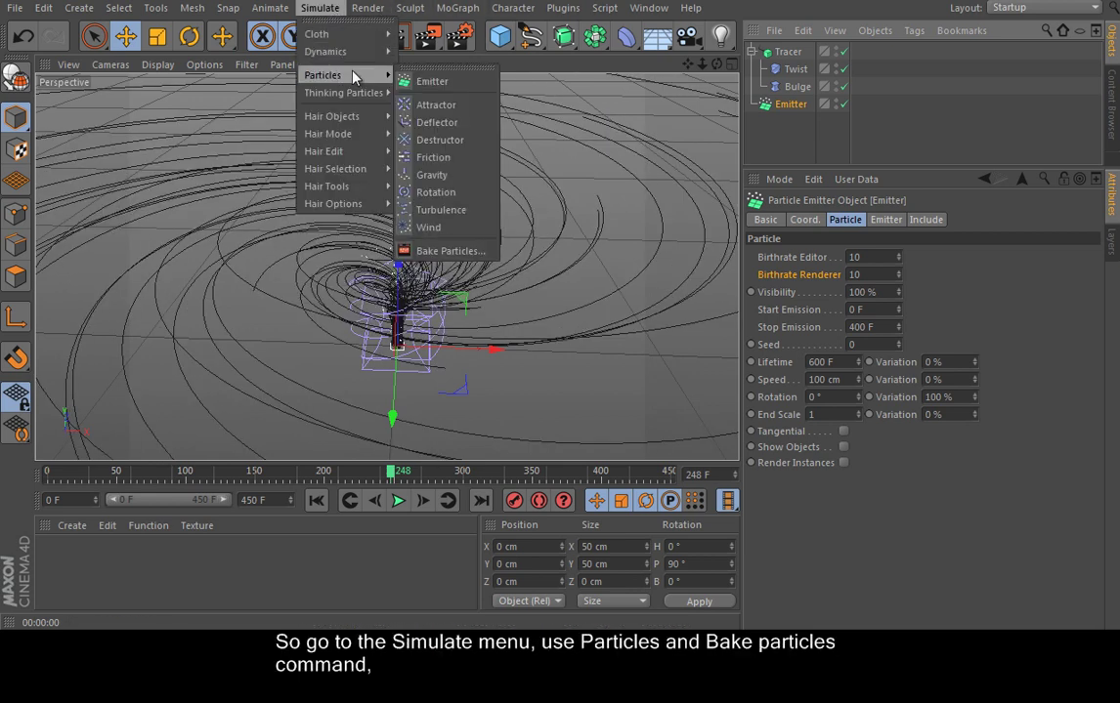
{"action": "left_click", "coordinate": [450, 251]}
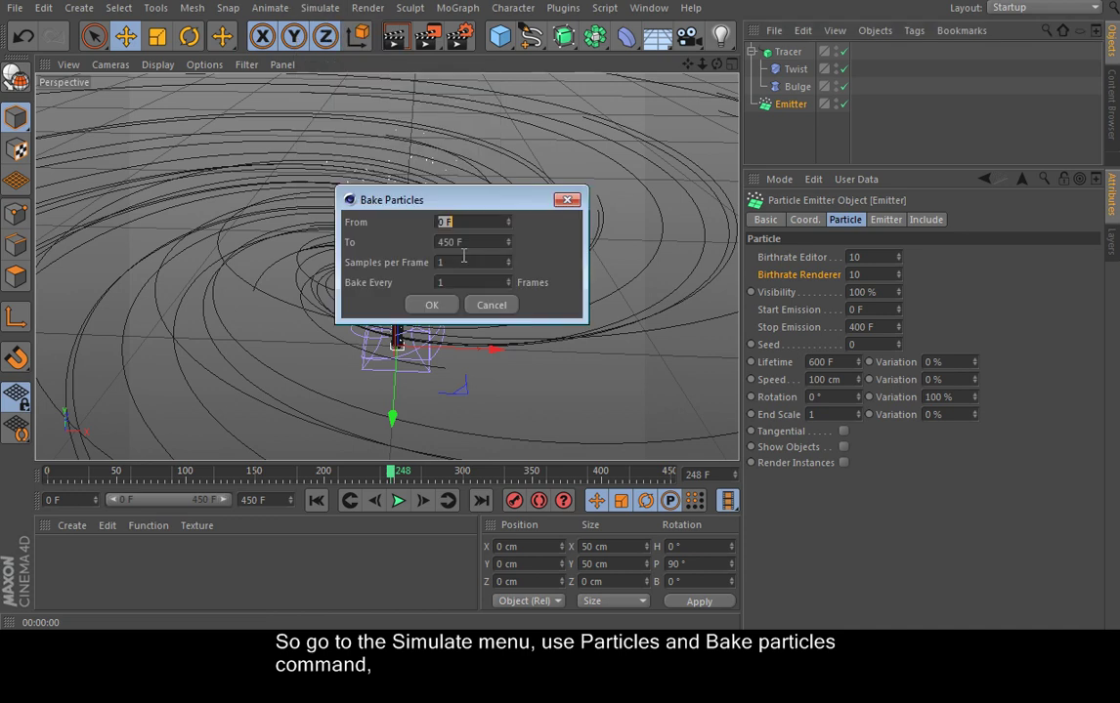
{"action": "left_click", "coordinate": [432, 306]}
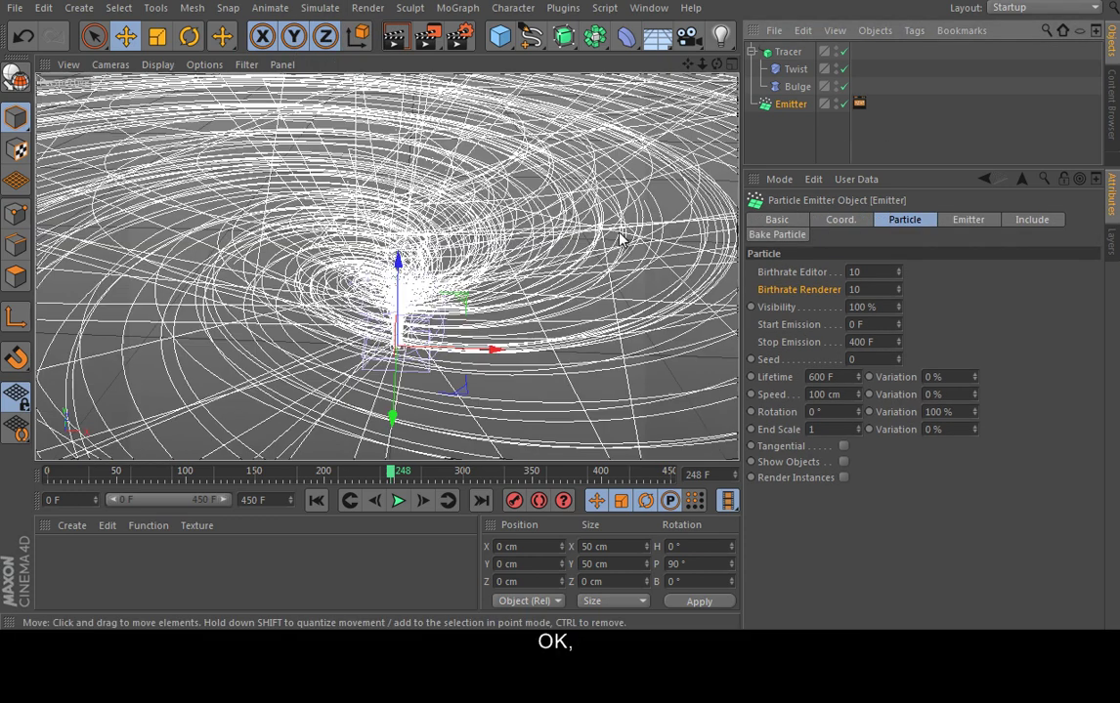
{"action": "left_click", "coordinate": [316, 500]}
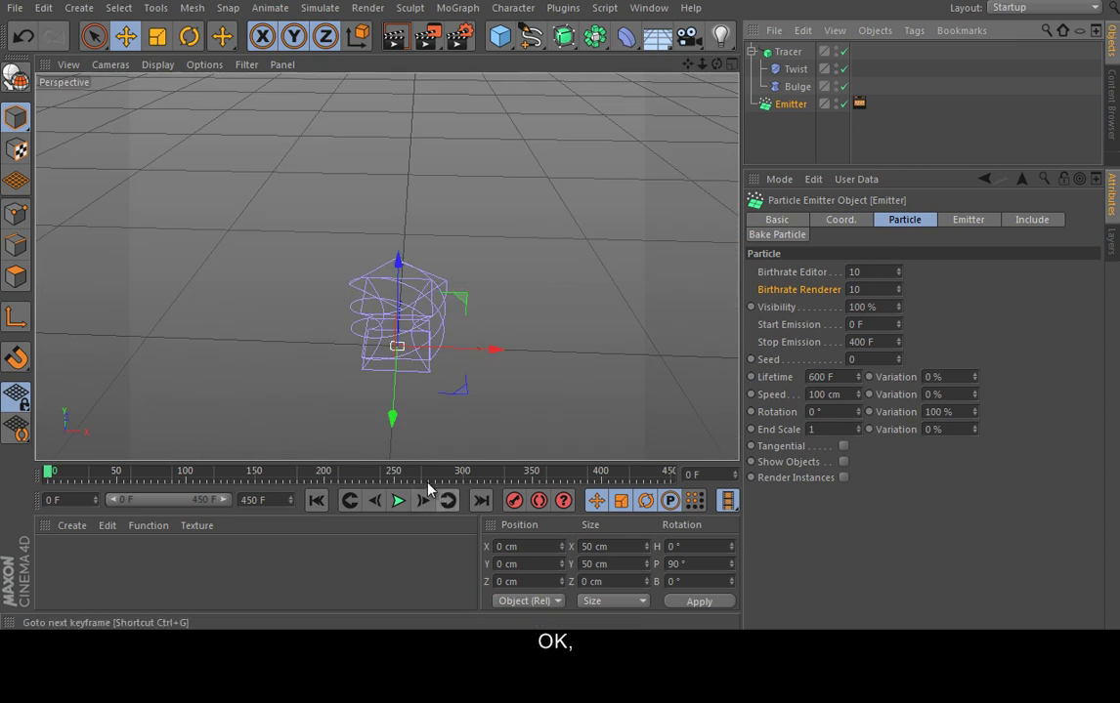
{"action": "left_click_drag", "start_coordinate": [47, 472], "coordinate": [295, 469]}
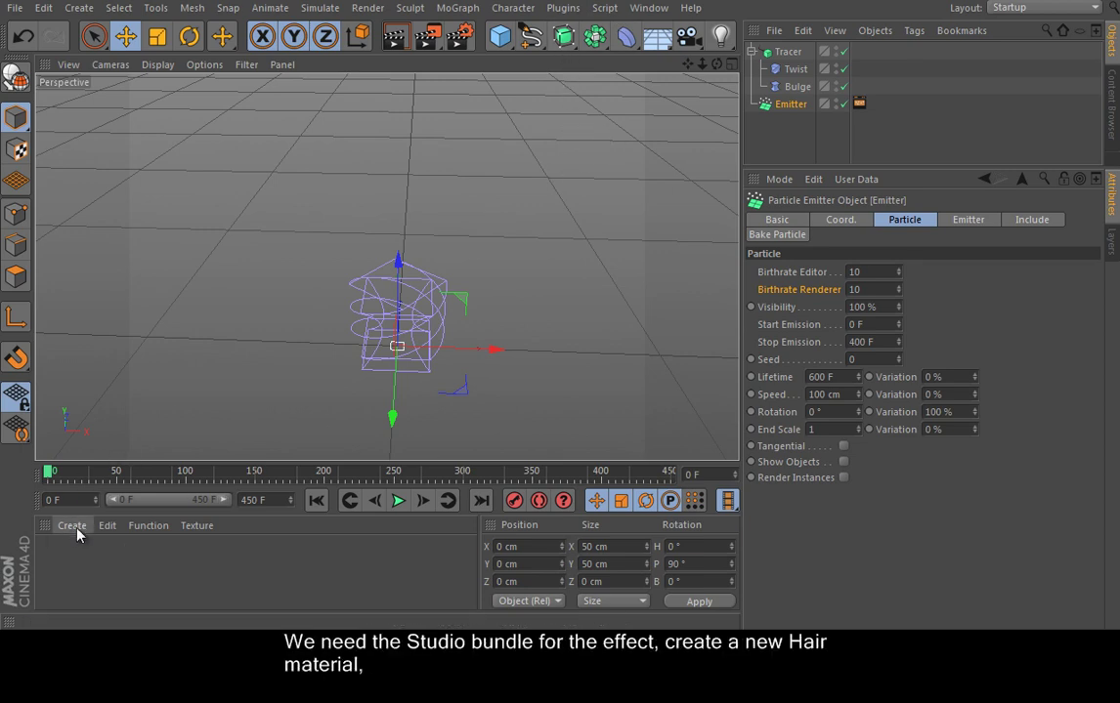
Create a new Hair material and assign it to the Tracer.
{"action": "left_click", "coordinate": [76, 530]}
{"action": "left_click", "coordinate": [87, 540]}
{"action": "left_click_drag", "start_coordinate": [102, 522], "coordinate": [229, 88]}
{"action": "mouse_move", "coordinate": [260, 138]}
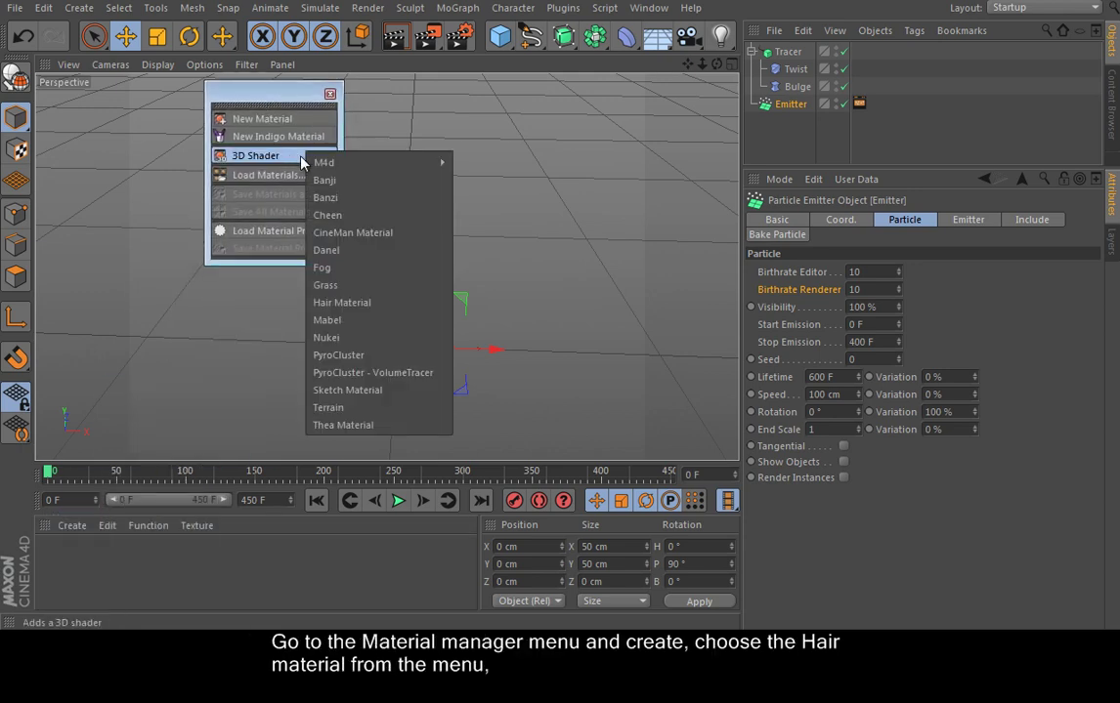
{"action": "left_click", "coordinate": [434, 304]}
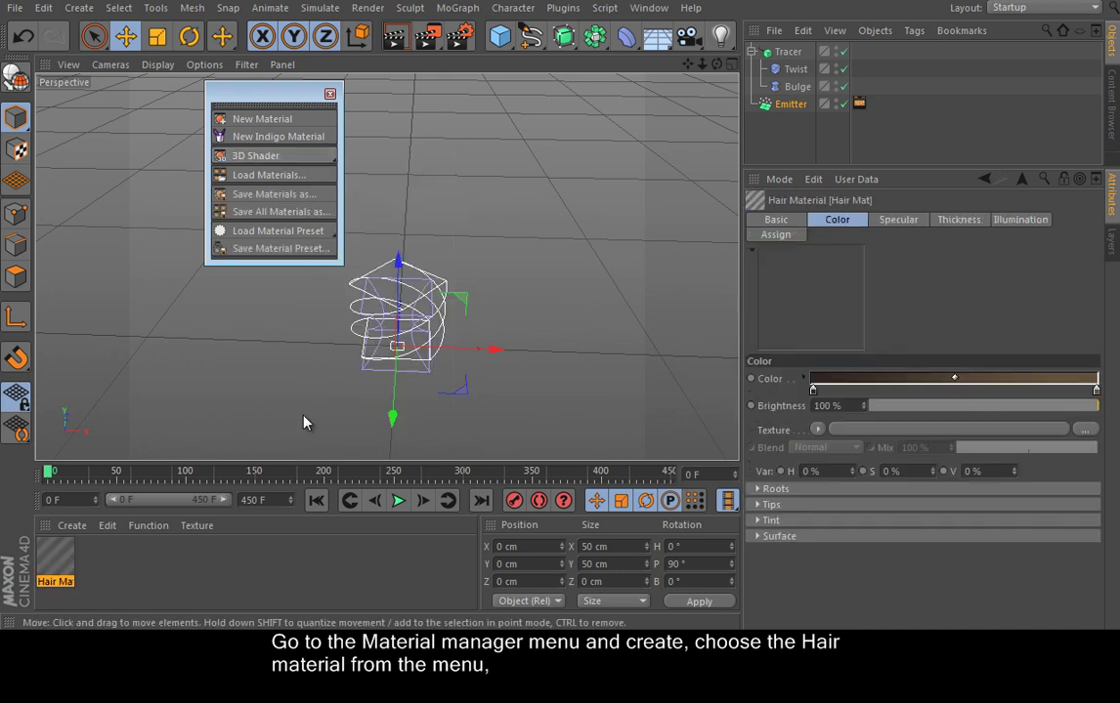
{"action": "left_click", "coordinate": [329, 94]}
{"action": "left_click_drag", "start_coordinate": [53, 552], "coordinate": [799, 55]}
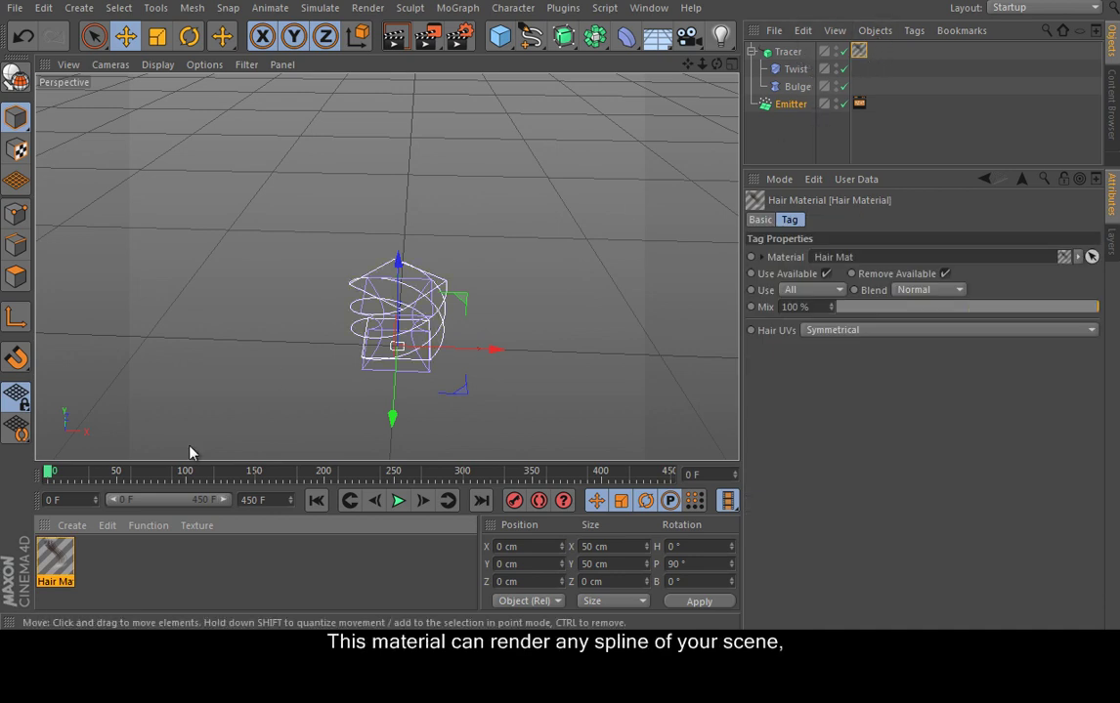
Set the root color of the Hair material's gradient to bright green.
{"action": "double_click", "coordinate": [56, 557]}
{"action": "left_click_drag", "start_coordinate": [391, 35], "coordinate": [788, 105]}
{"action": "left_click", "coordinate": [481, 274]}
{"action": "left_click_drag", "start_coordinate": [713, 96], "coordinate": [809, 102]}
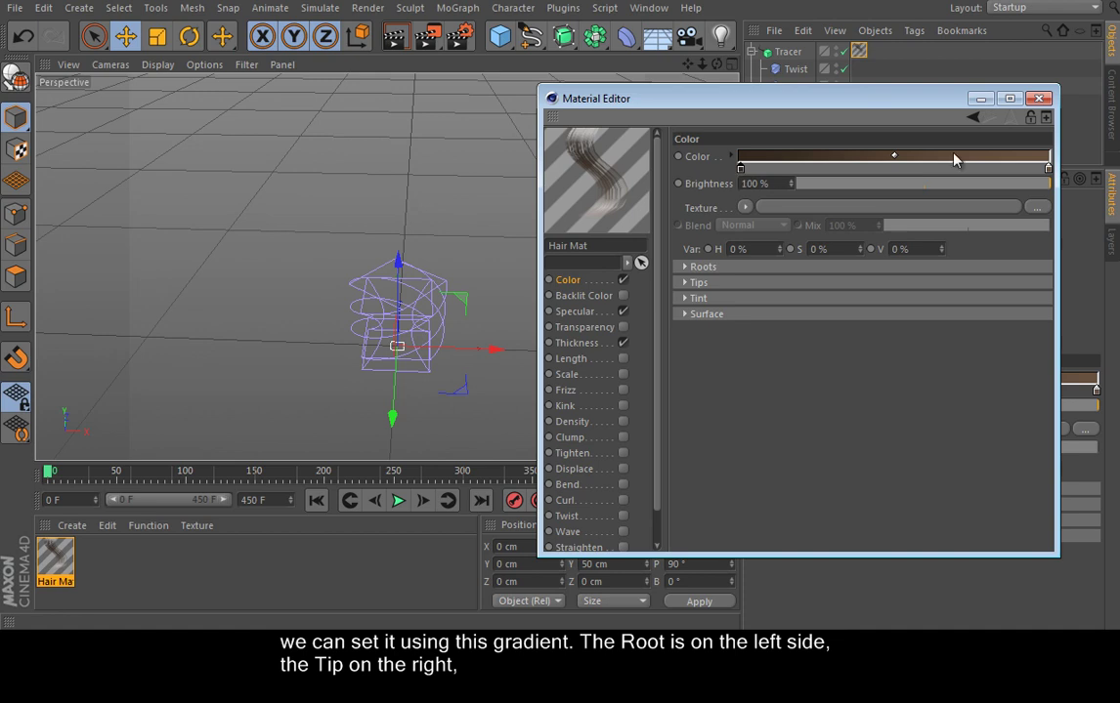
{"action": "double_click", "coordinate": [742, 167]}
{"action": "left_click_drag", "start_coordinate": [681, 162], "coordinate": [757, 104]}
{"action": "left_click", "coordinate": [712, 253]}
Set the tip color of the Hair material's gradient to bright yellow.
{"action": "double_click", "coordinate": [1048, 169]}
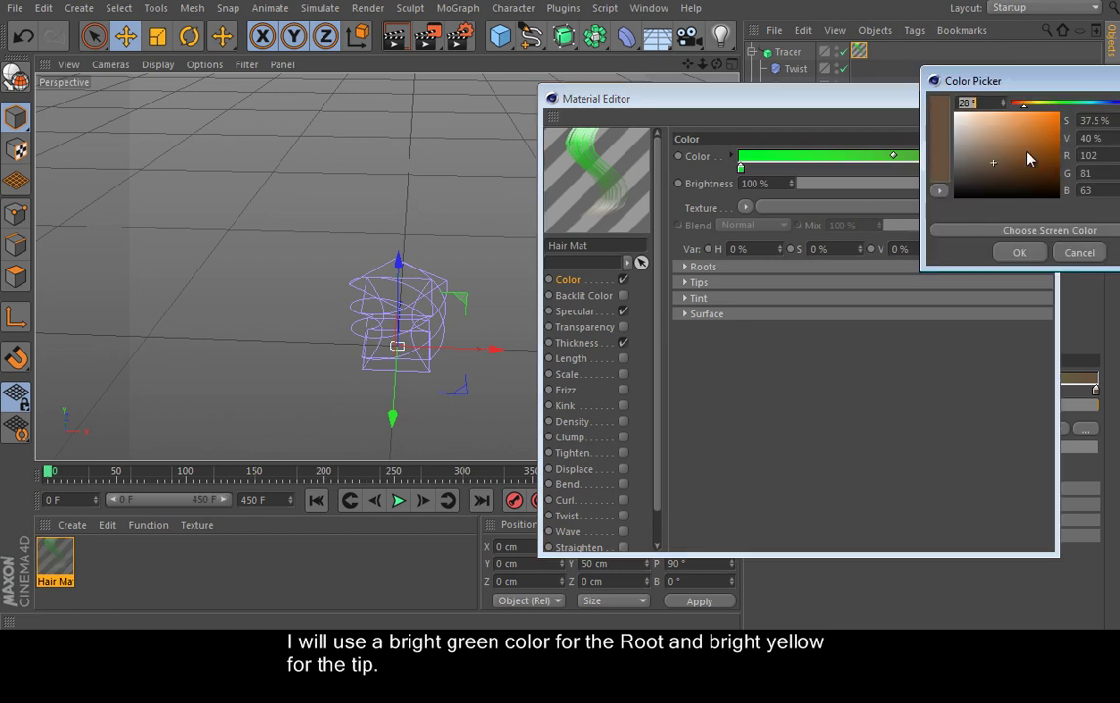
{"action": "left_click", "coordinate": [1030, 104]}
{"action": "left_click_drag", "start_coordinate": [1035, 139], "coordinate": [1061, 111]}
{"action": "left_click", "coordinate": [1016, 251]}
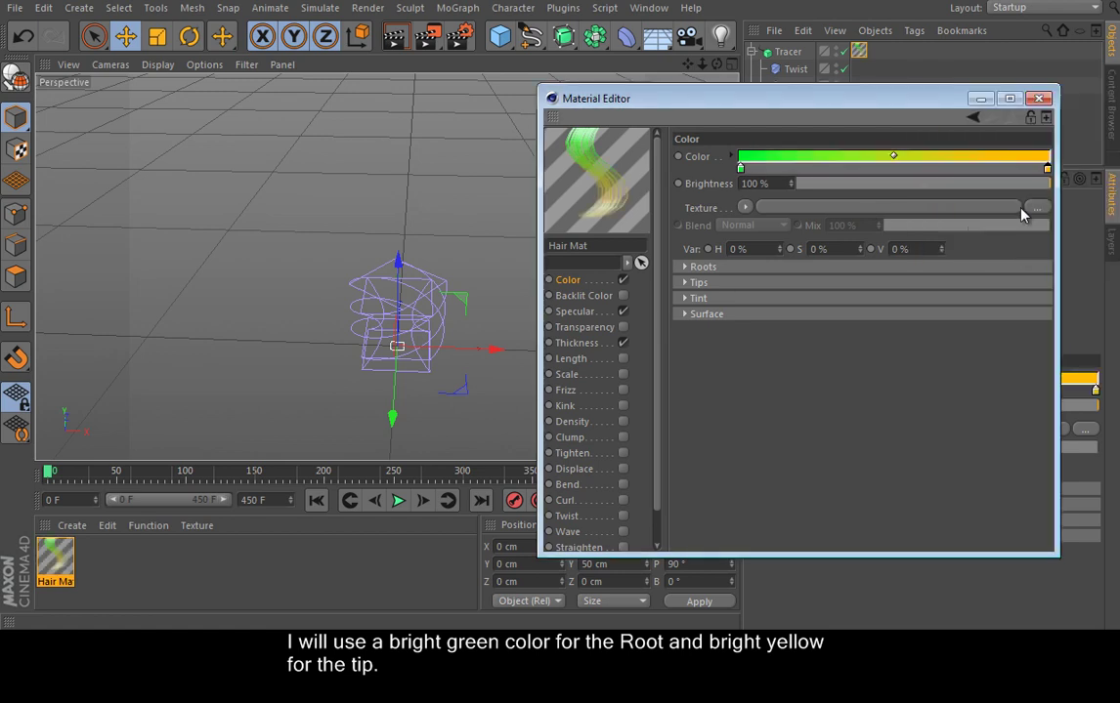
Set the Hair material's thickness to 0.3 cm at the root and 3 cm at the tip.
{"action": "left_click", "coordinate": [581, 343]}
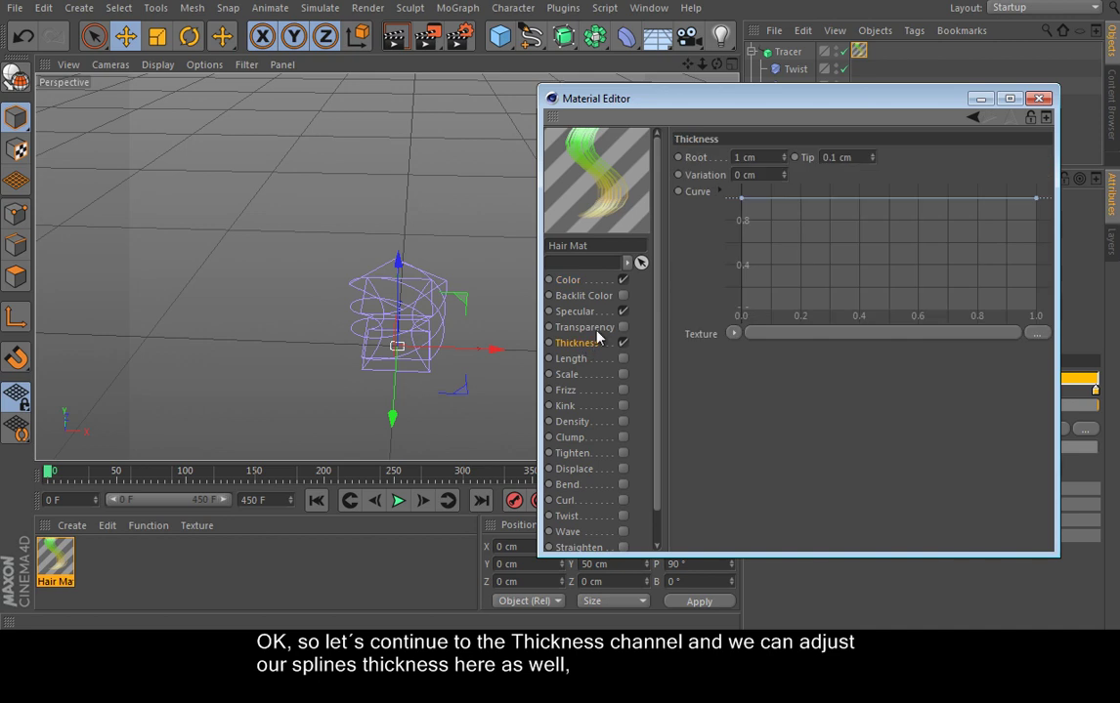
{"action": "left_click", "coordinate": [770, 157]}
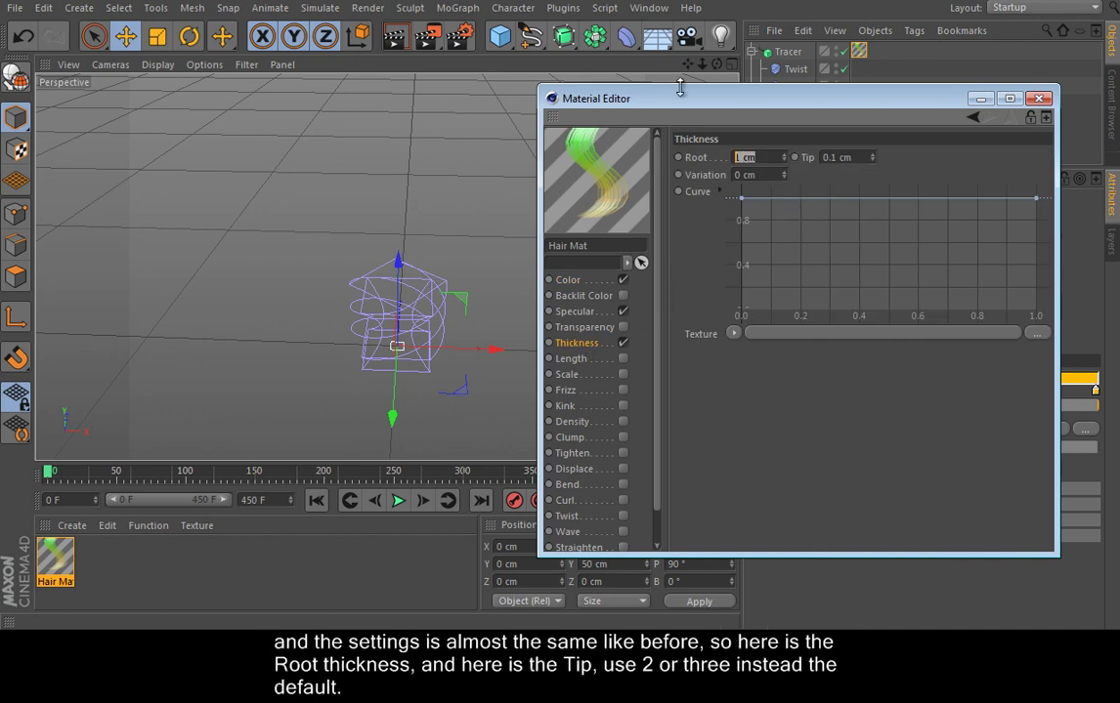
{"action": "key", "text": "Tab"}
{"action": "type", "text": "2"}
{"action": "key", "text": "Return"}
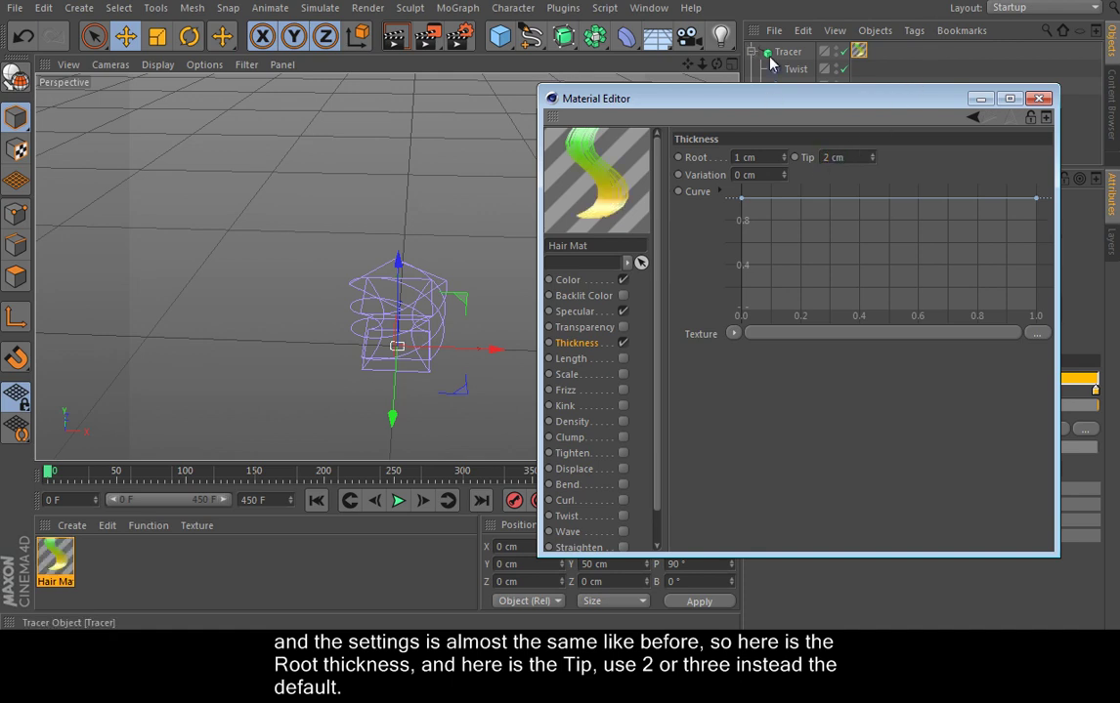
{"action": "left_click_drag", "start_coordinate": [846, 157], "coordinate": [779, 78]}
{"action": "type", "text": "3"}
{"action": "key", "text": "Return"}
{"action": "left_click_drag", "start_coordinate": [768, 157], "coordinate": [706, 90]}
{"action": "type", "text": "0.3"}
{"action": "key", "text": "Return"}
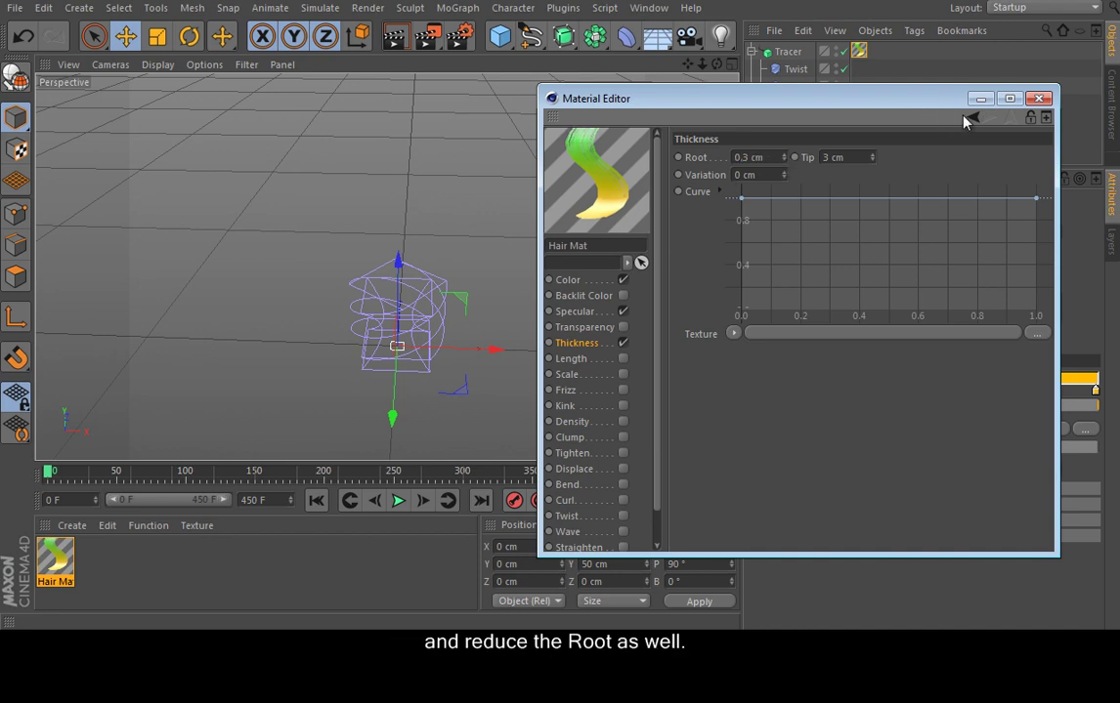
{"action": "left_click", "coordinate": [1039, 99]}
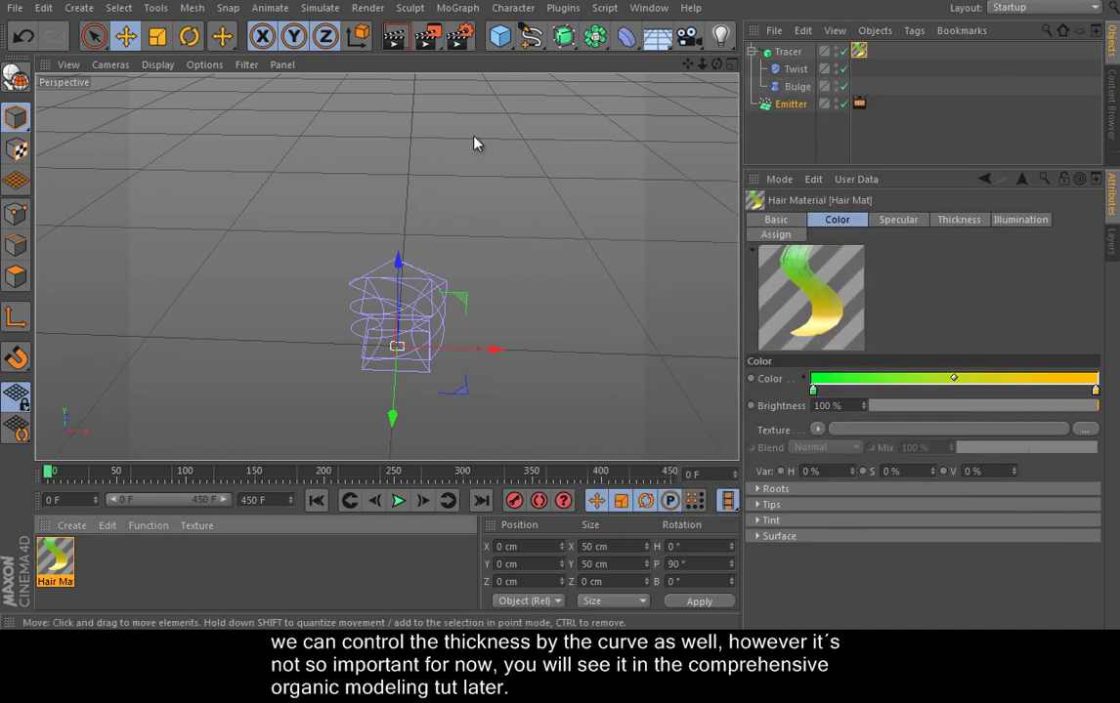
Scrub the animation to frame 280 and render the view to check the colored splines.
{"action": "left_click", "coordinate": [72, 474]}
{"action": "left_click_drag", "start_coordinate": [73, 474], "coordinate": [436, 474]}
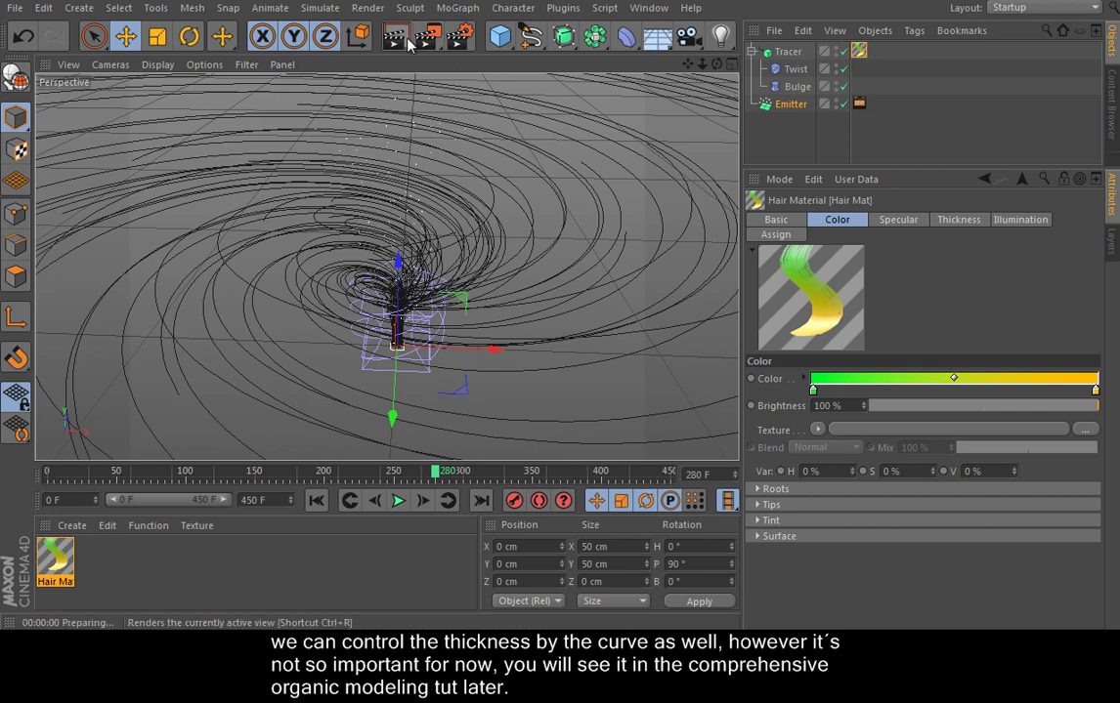
{"action": "left_click", "coordinate": [394, 37]}
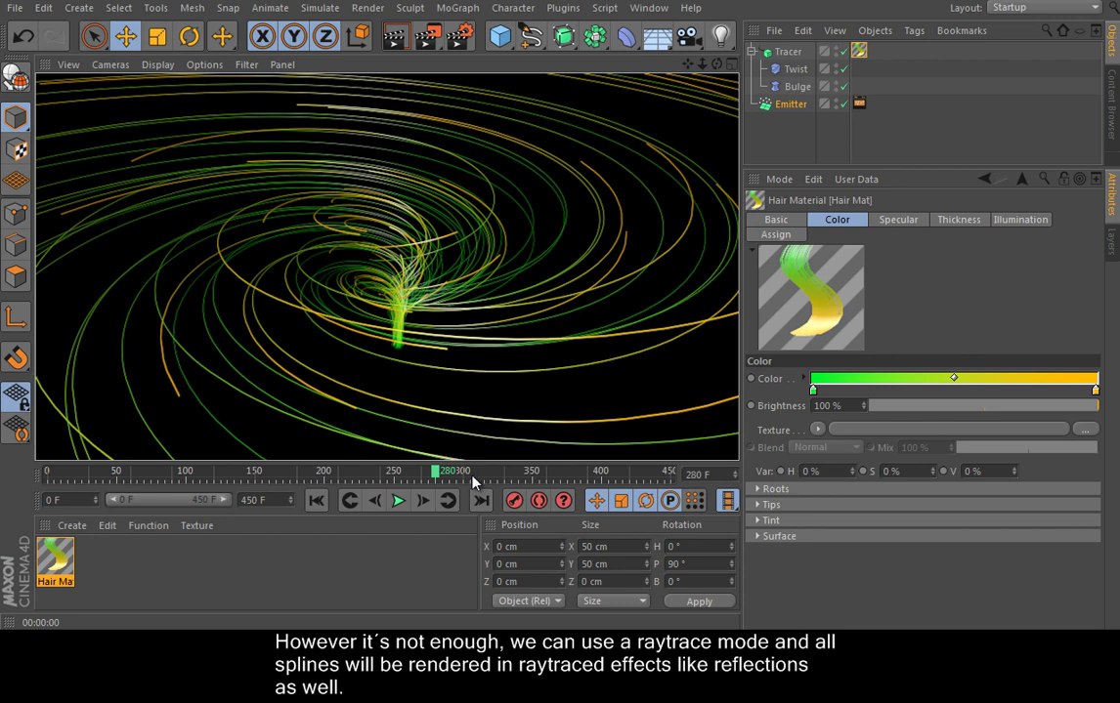
Set the Hair Render mode to Raster (32-bit) in the render settings.
{"action": "left_click", "coordinate": [459, 36]}
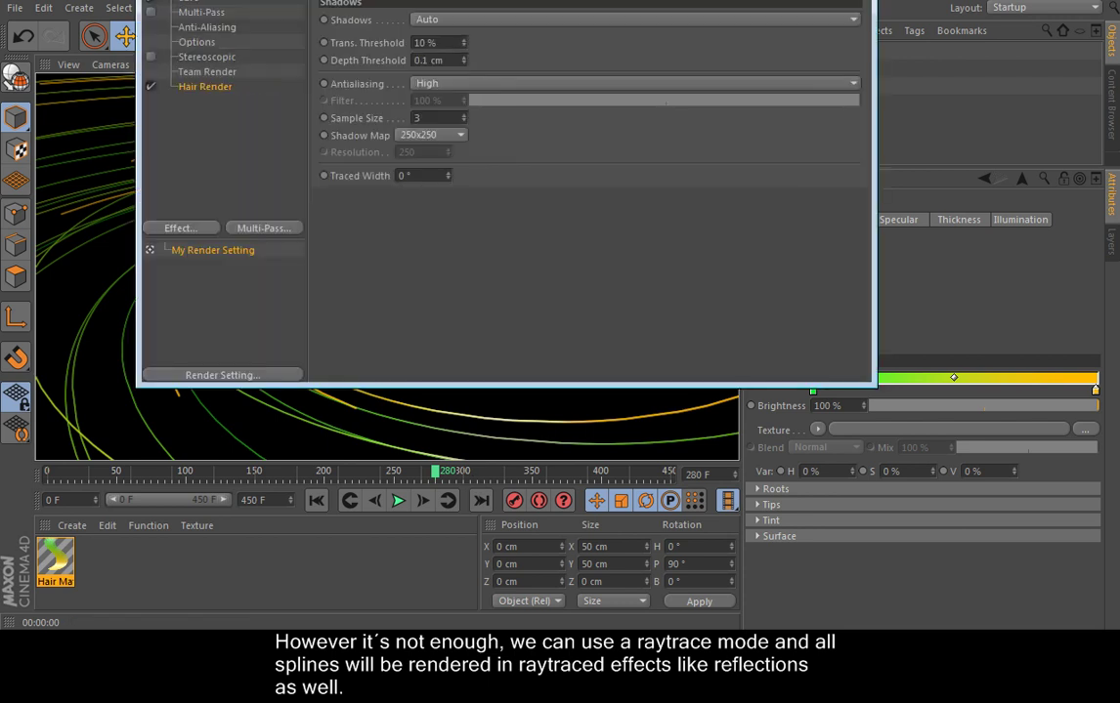
{"action": "left_click_drag", "start_coordinate": [437, 0], "coordinate": [486, 122]}
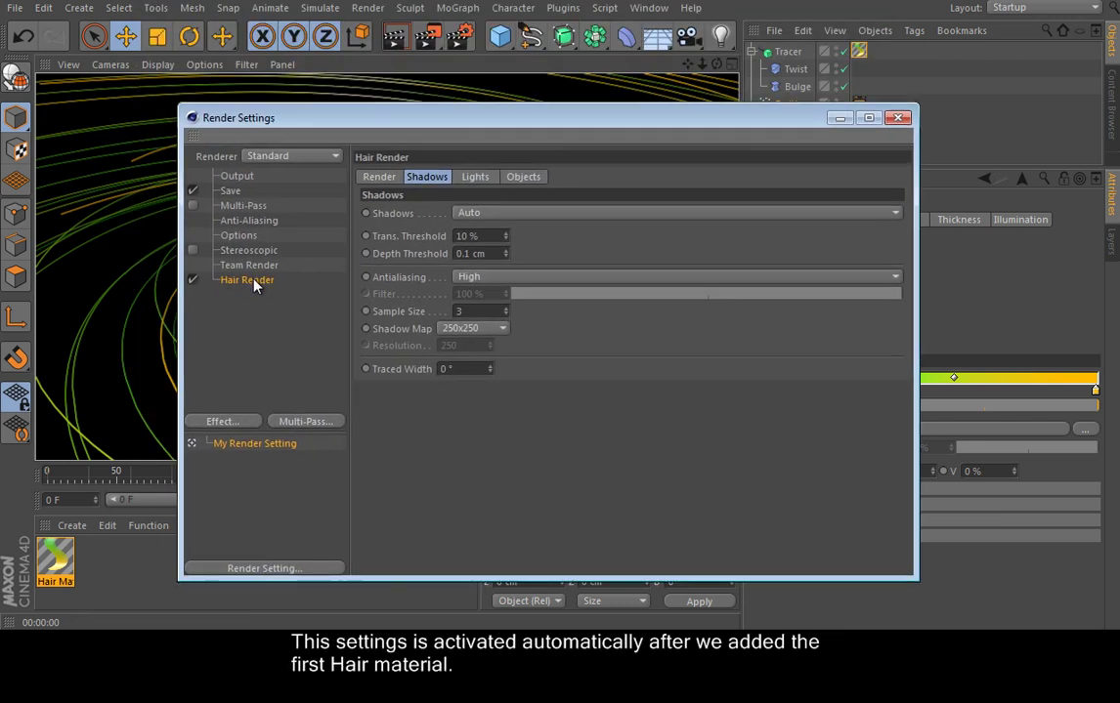
{"action": "left_click", "coordinate": [380, 177]}
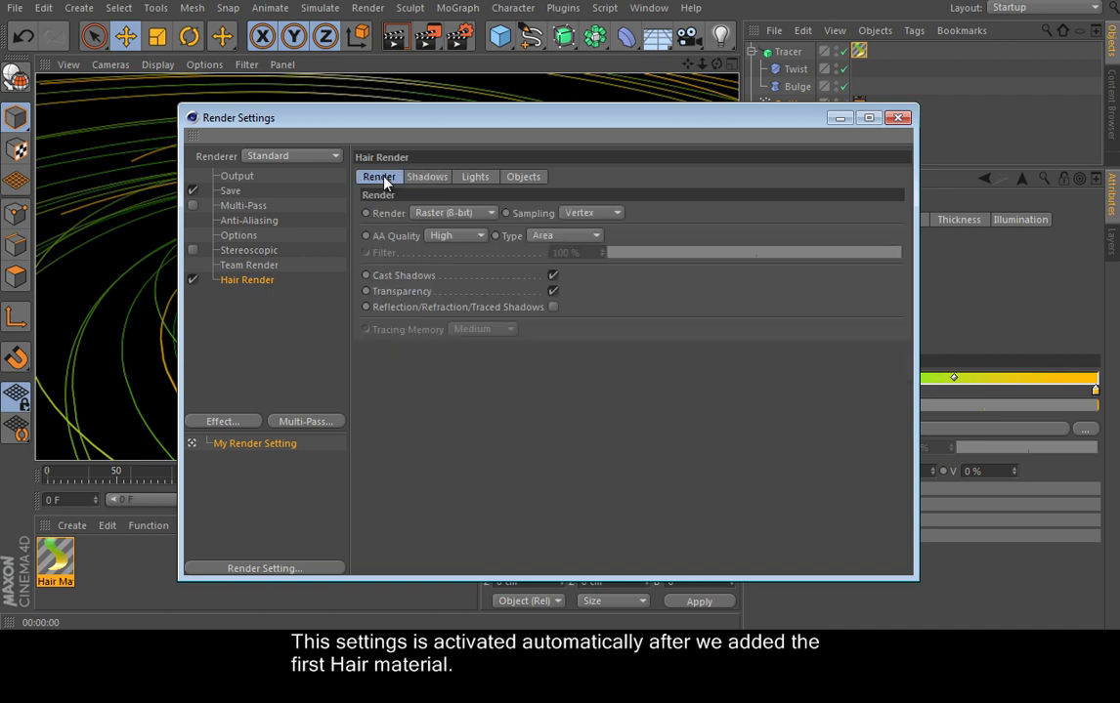
{"action": "left_click", "coordinate": [423, 216]}
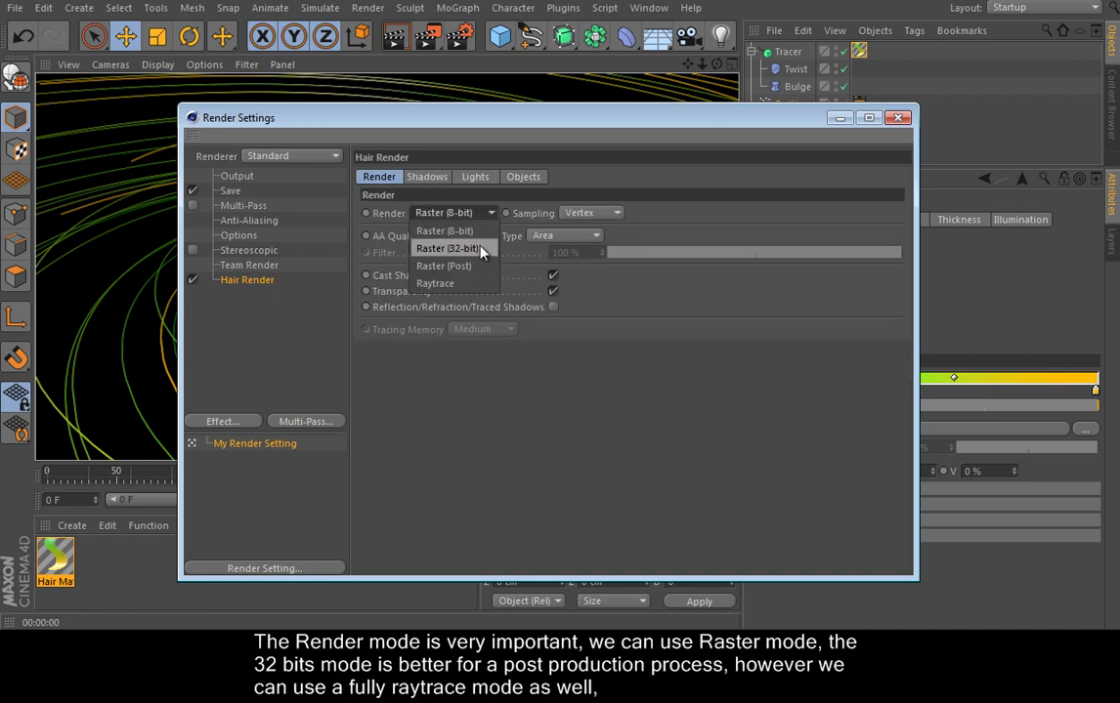
{"action": "left_click", "coordinate": [485, 246]}
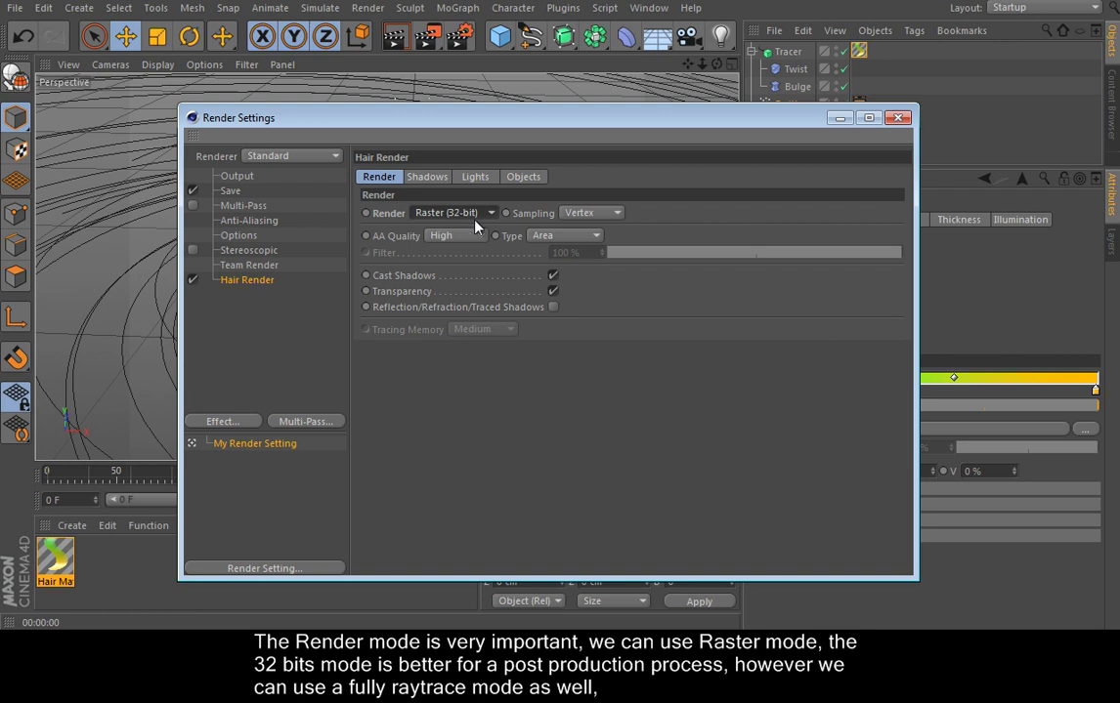
Examine the Hair Render shadow types and render modes, including the ray traced options, without changing them.
{"action": "left_click", "coordinate": [430, 178]}
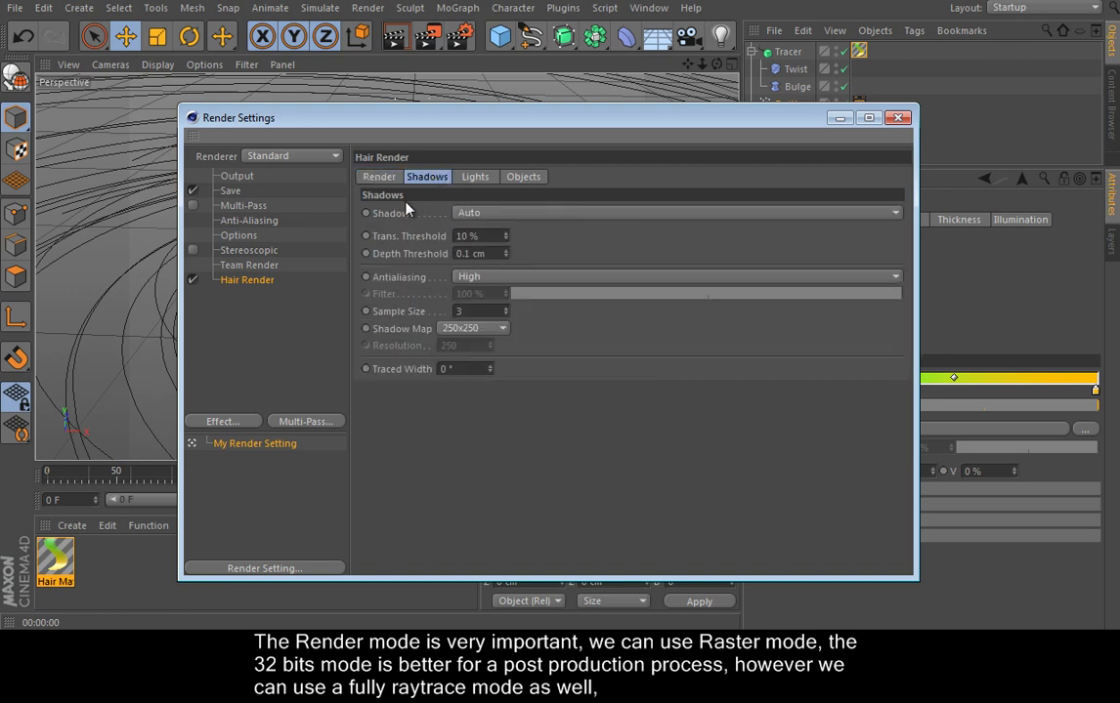
{"action": "left_click", "coordinate": [511, 214]}
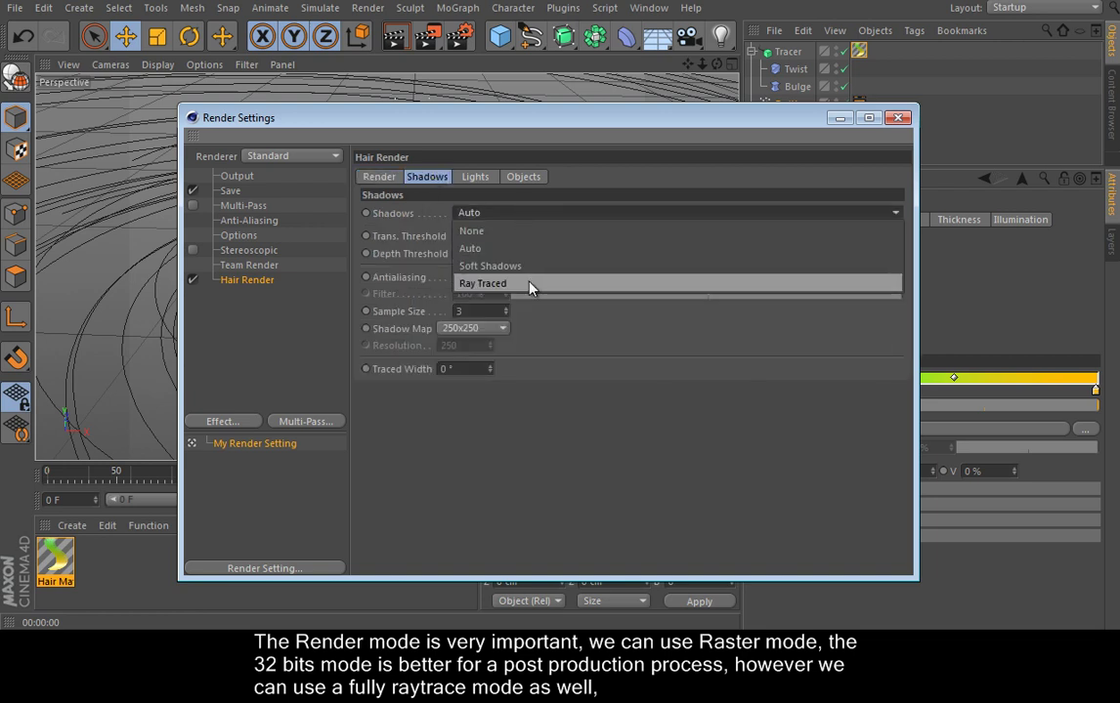
{"action": "left_click", "coordinate": [379, 177]}
{"action": "left_click", "coordinate": [379, 177]}
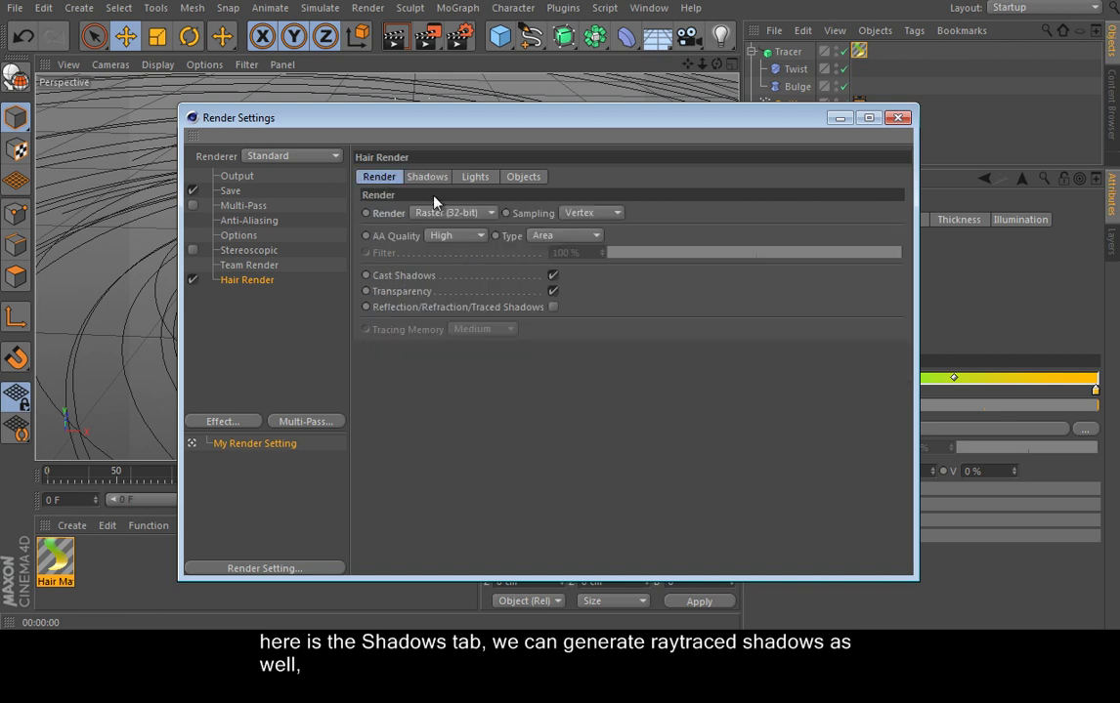
{"action": "left_click", "coordinate": [486, 215]}
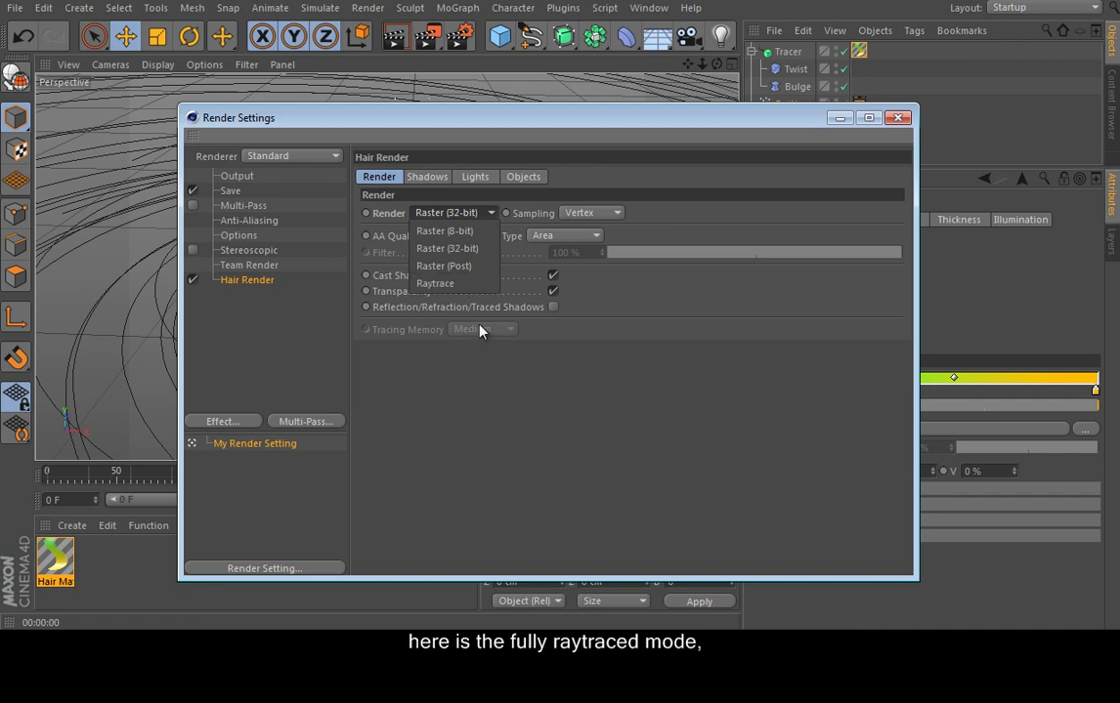
{"action": "left_click", "coordinate": [511, 483]}
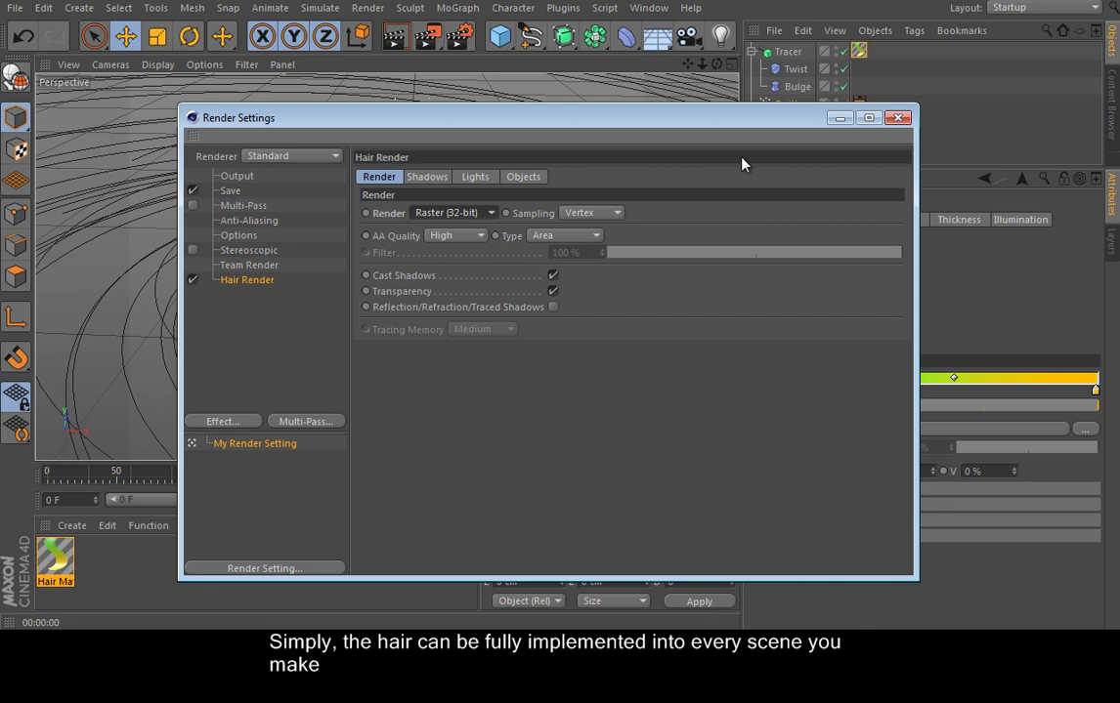
{"action": "left_click", "coordinate": [898, 117]}
Add a Floor object beneath the spline vortex.
{"action": "left_click_drag", "start_coordinate": [658, 36], "coordinate": [739, 71]}
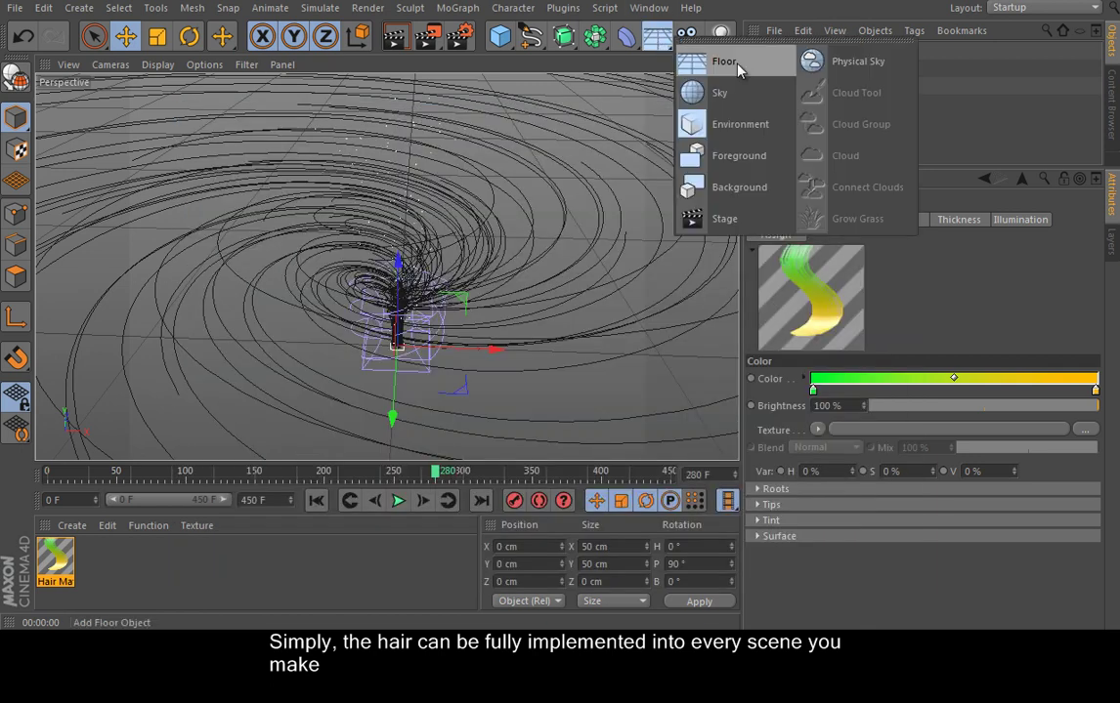
{"action": "left_click", "coordinate": [738, 65]}
{"action": "right_click_drag", "start_coordinate": [595, 249], "coordinate": [502, 271], "text": "alt"}
{"action": "left_click_drag", "start_coordinate": [502, 270], "coordinate": [560, 286], "text": "alt"}
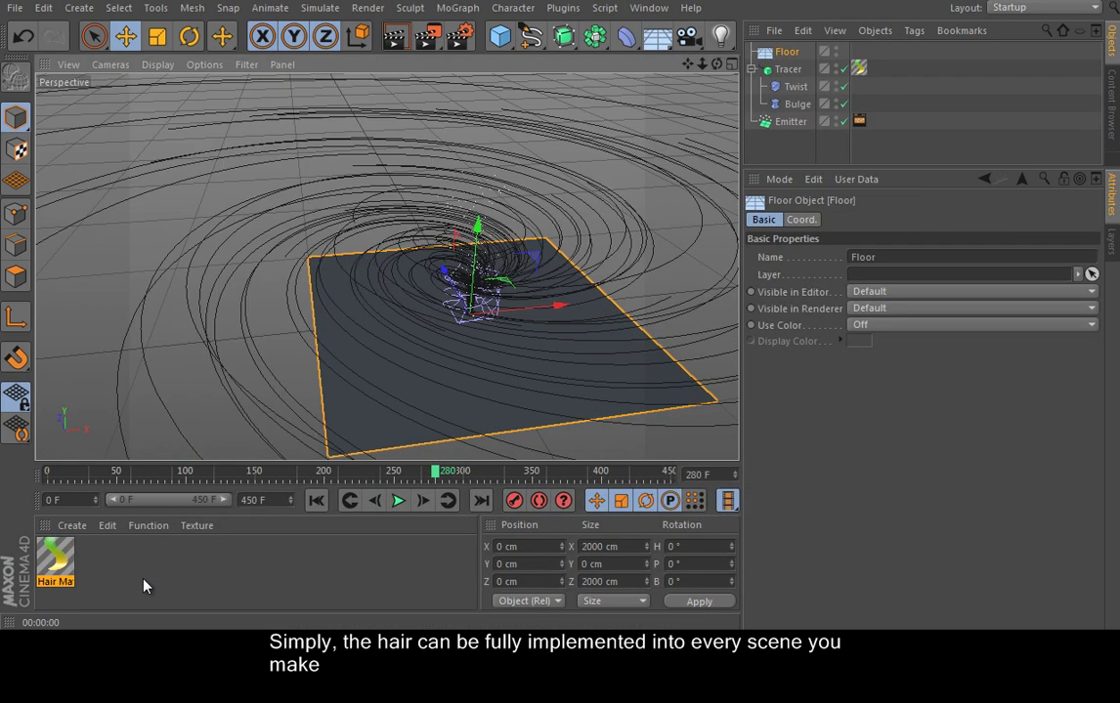
Create a new default material and apply it to the floor.
{"action": "double_click", "coordinate": [143, 578]}
{"action": "left_click_drag", "start_coordinate": [55, 559], "coordinate": [419, 395]}
{"action": "right_click_drag", "start_coordinate": [472, 348], "coordinate": [440, 353], "text": "alt"}
{"action": "left_click_drag", "start_coordinate": [439, 352], "coordinate": [495, 365], "text": "alt"}
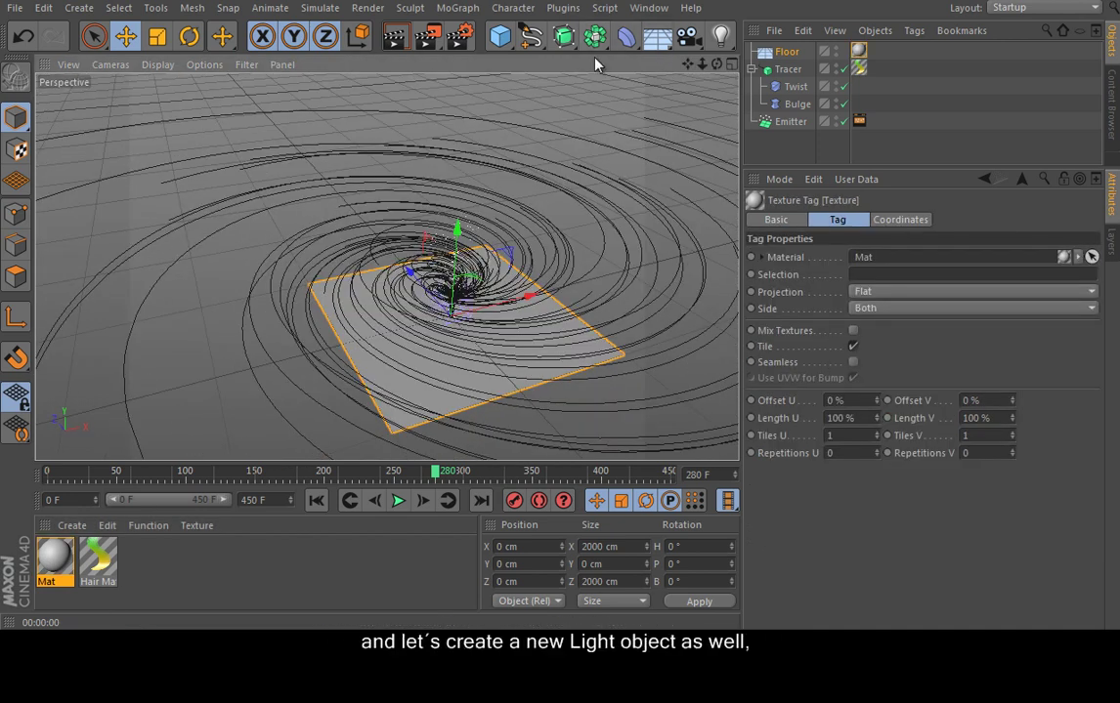
Add an Omni light and place it above the vortex at about X 568 cm, Y 1792 cm, Z -865 cm.
{"action": "left_click", "coordinate": [721, 36]}
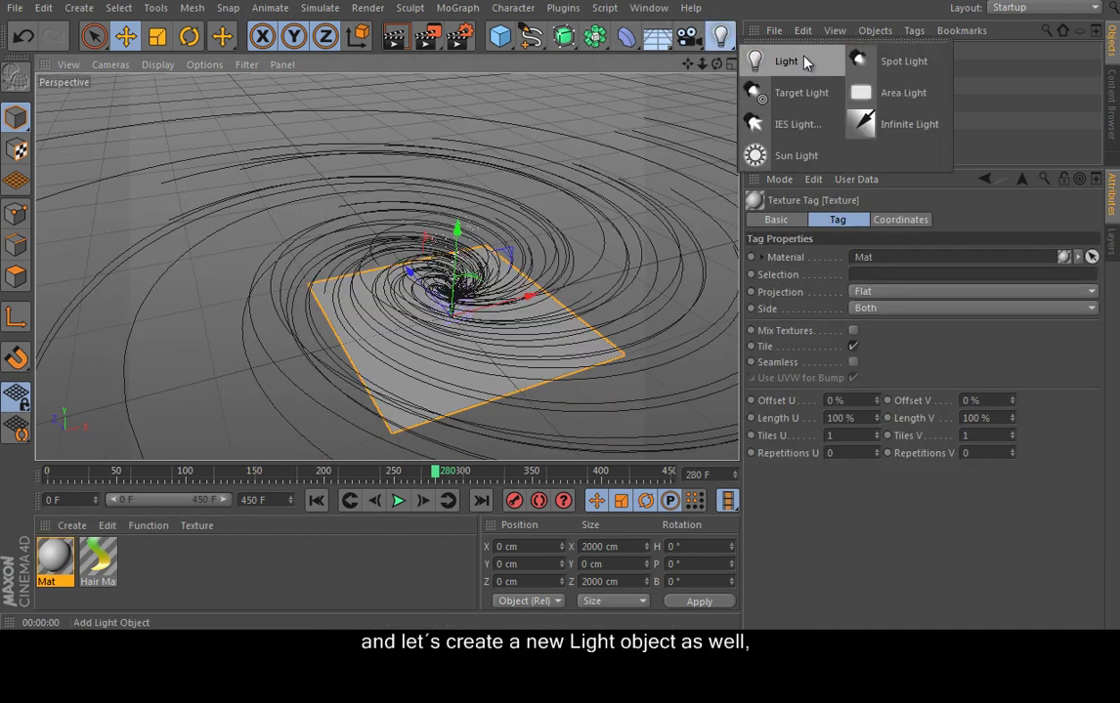
{"action": "left_click", "coordinate": [786, 61]}
{"action": "left_click_drag", "start_coordinate": [482, 364], "coordinate": [507, 183], "text": "alt"}
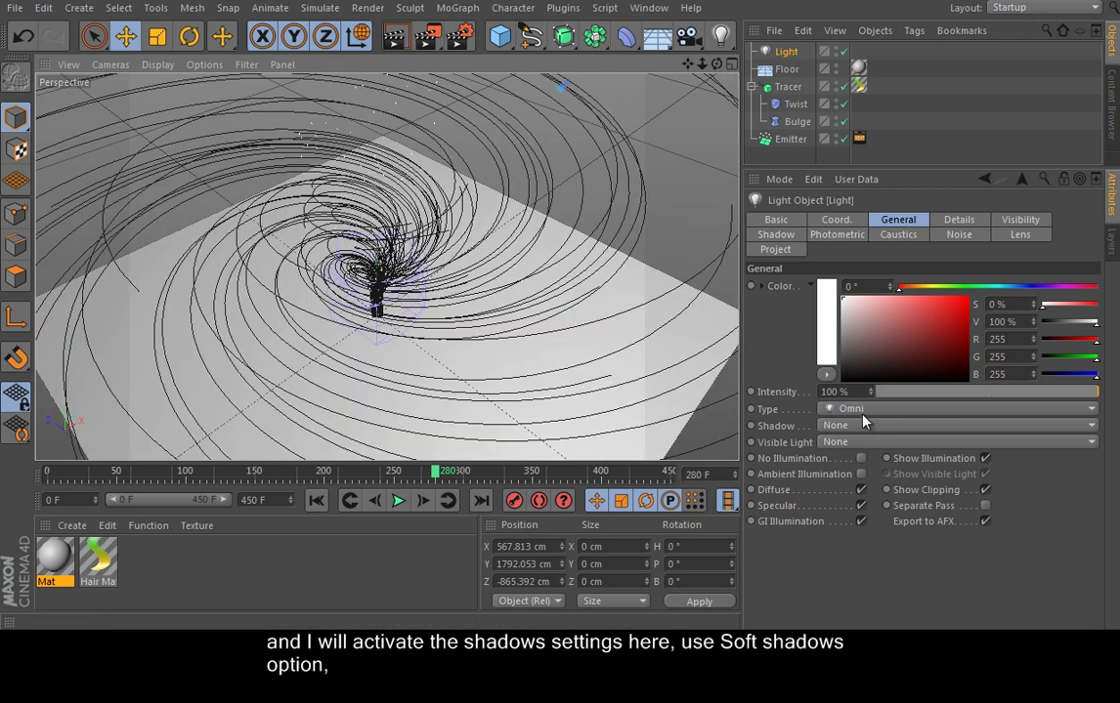
Set the light's shadow type to Shadow Maps (Soft), keeping the light type as Omni.
{"action": "left_click", "coordinate": [869, 410]}
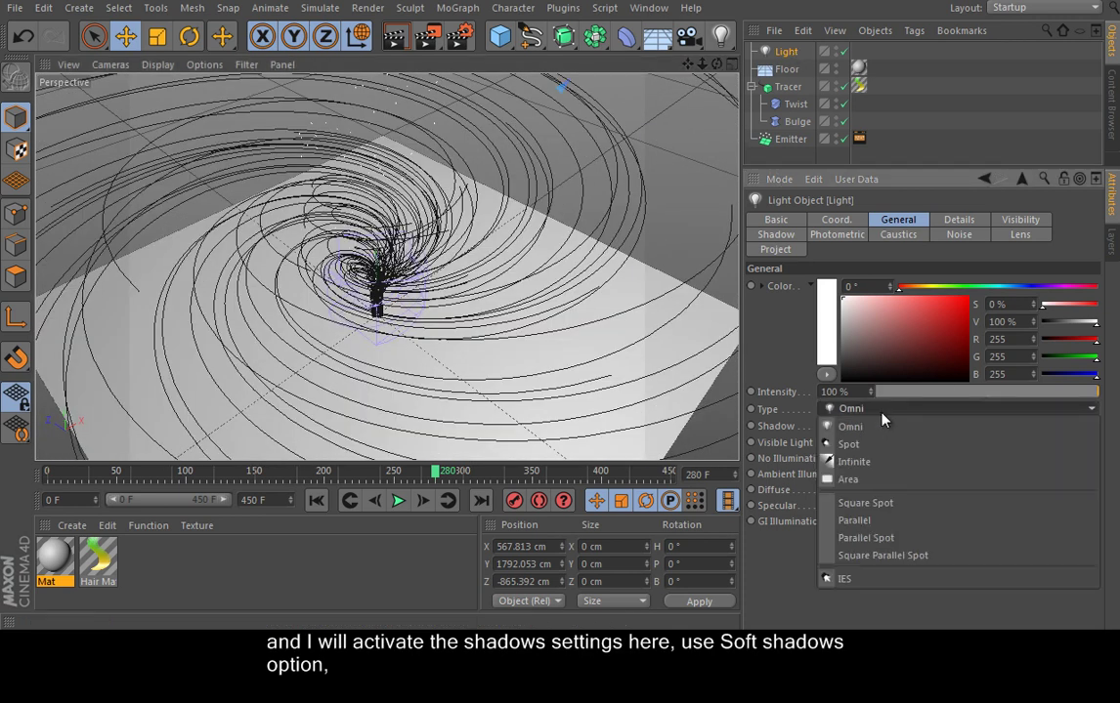
{"action": "left_click", "coordinate": [882, 418]}
{"action": "left_click", "coordinate": [877, 426]}
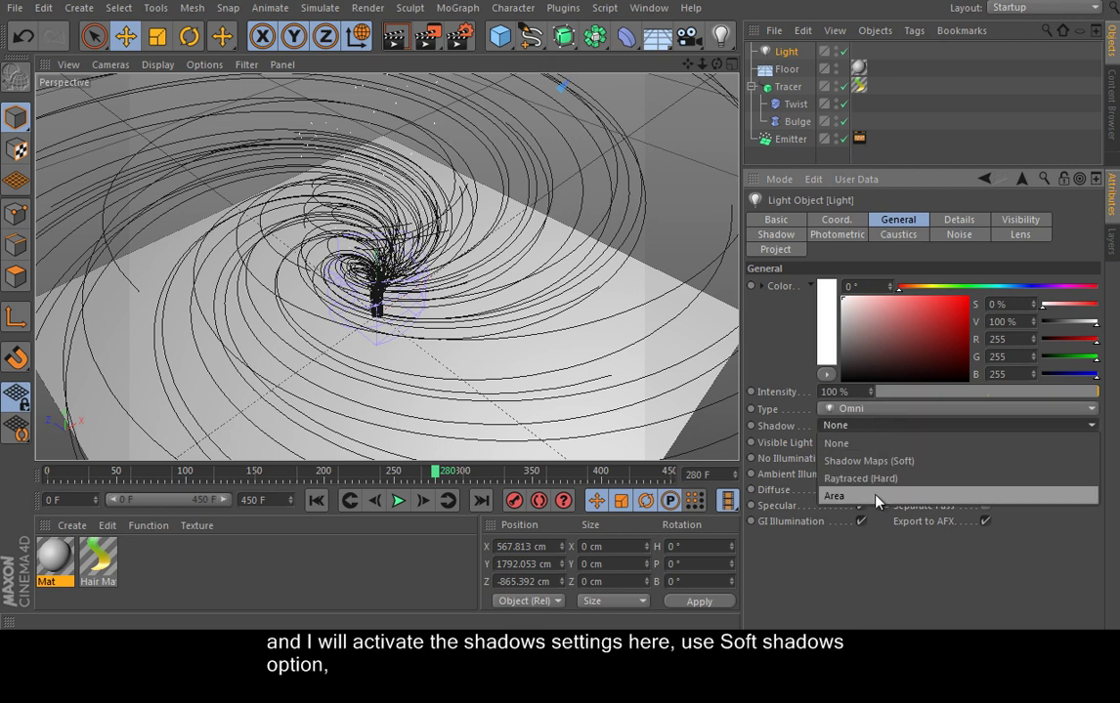
{"action": "left_click", "coordinate": [870, 461]}
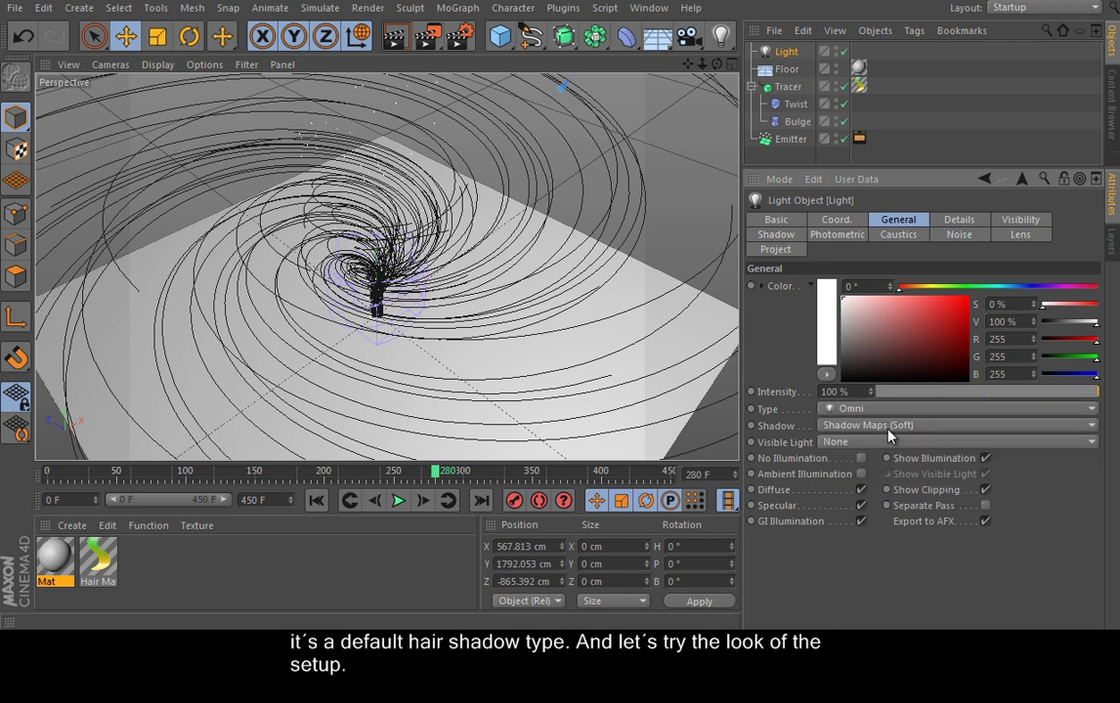
Render the view from several angles to check the hair splines' shadows on the floor and on themselves.
{"action": "left_click", "coordinate": [394, 36]}
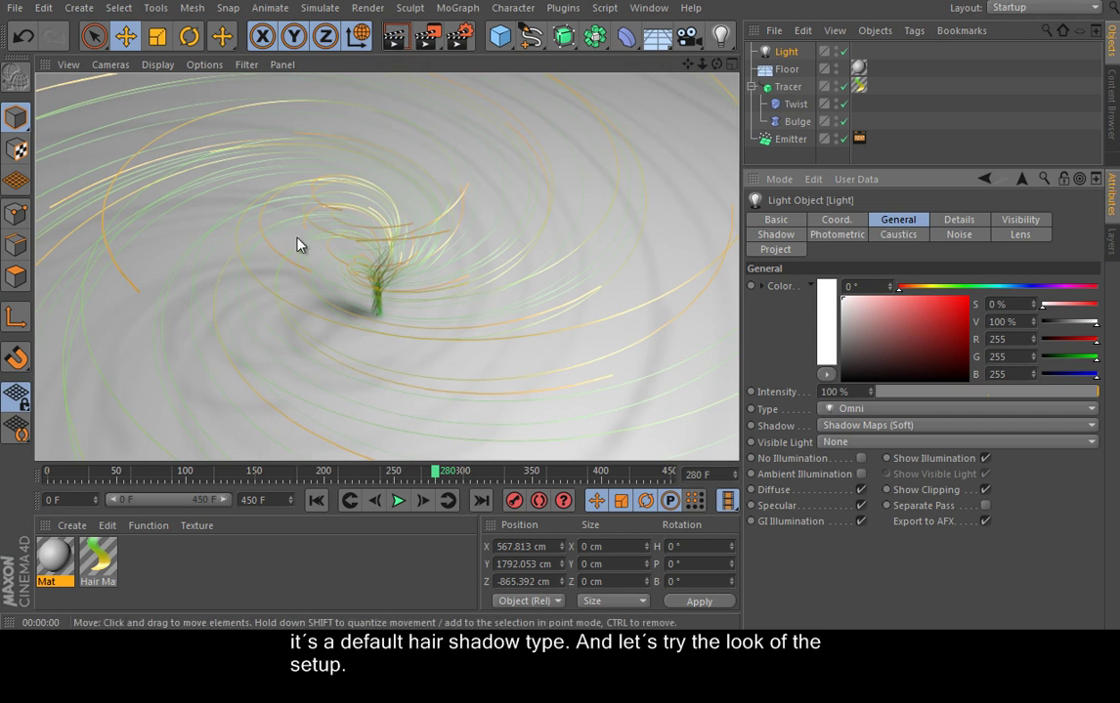
{"action": "left_click", "coordinate": [405, 299]}
{"action": "middle_click", "coordinate": [490, 138]}
{"action": "left_click", "coordinate": [382, 67]}
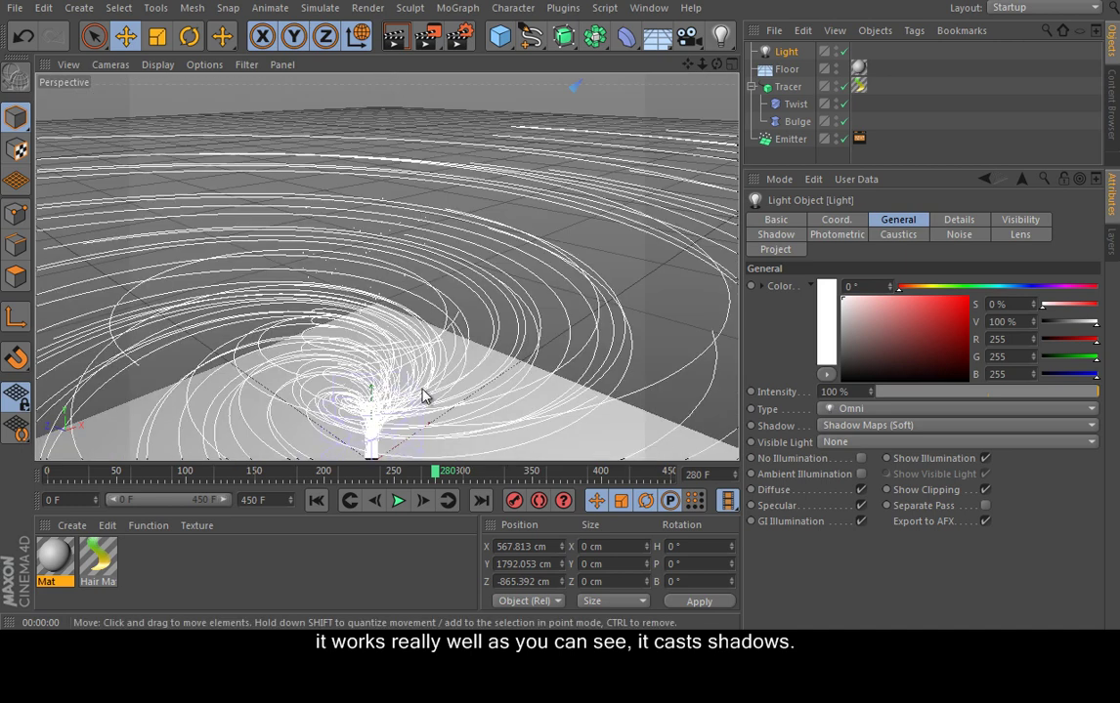
{"action": "right_click_drag", "start_coordinate": [430, 423], "coordinate": [472, 193], "text": "alt"}
{"action": "key", "text": "ctrl+r"}
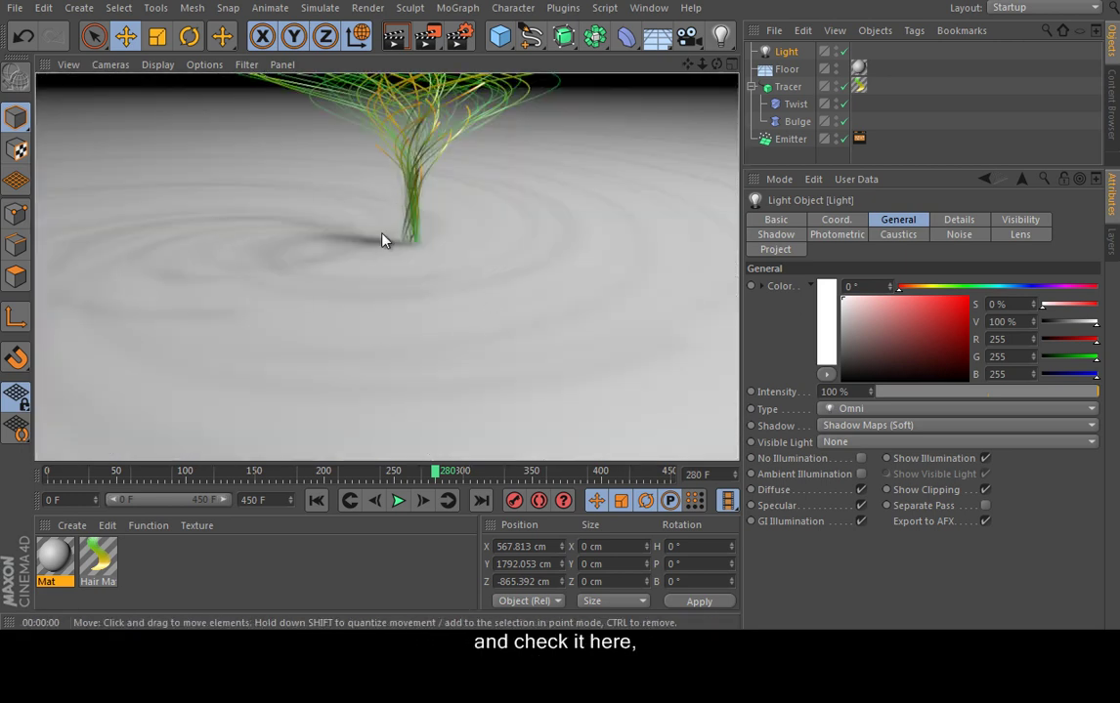
{"action": "left_click_drag", "start_coordinate": [462, 216], "coordinate": [447, 304], "text": "alt"}
{"action": "key", "text": "ctrl+r"}
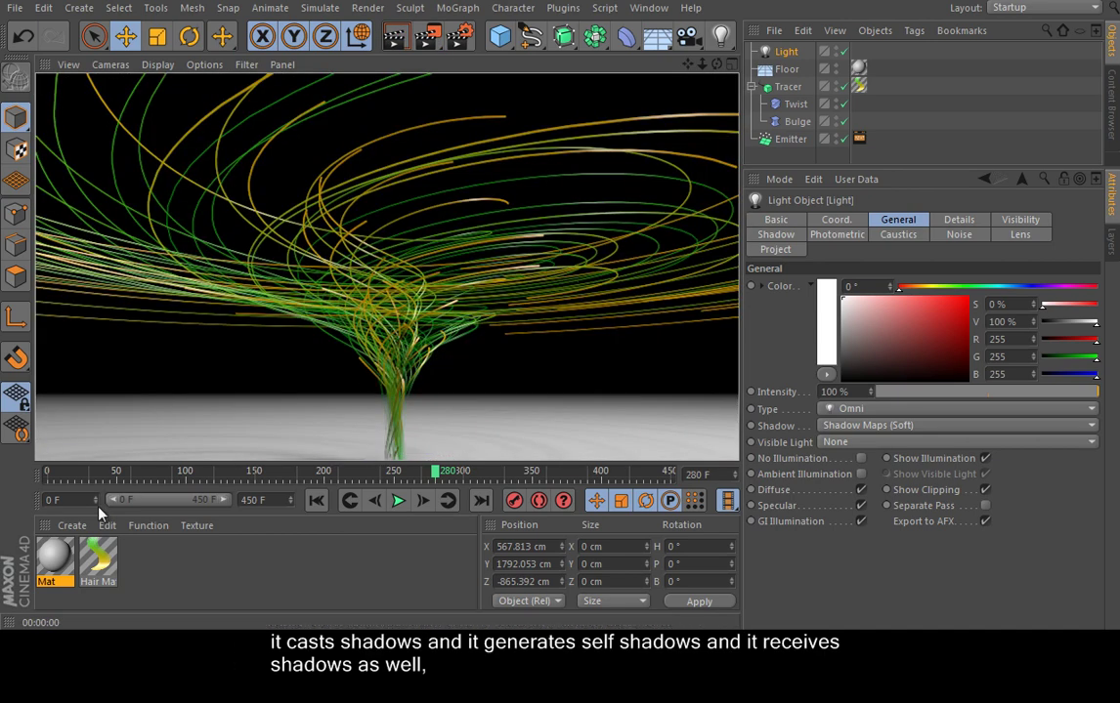
Set the Hair material's tip thickness to 10 cm and render the view to check the thicker splines.
{"action": "double_click", "coordinate": [98, 559]}
{"action": "left_click_drag", "start_coordinate": [423, 36], "coordinate": [820, 66]}
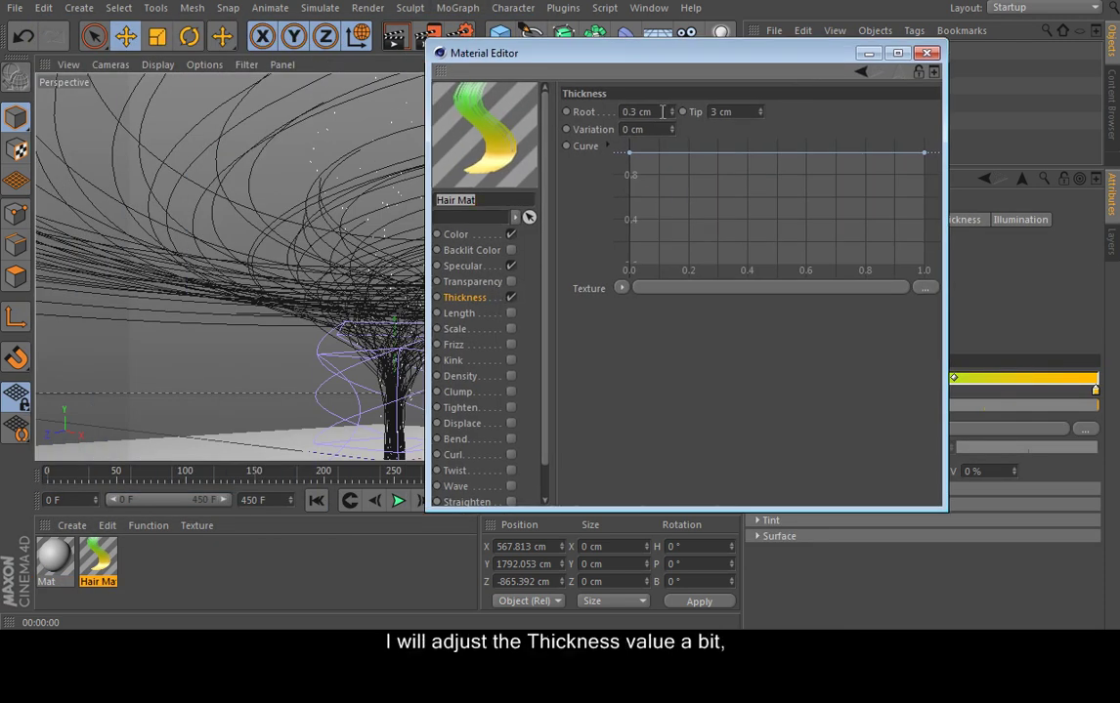
{"action": "left_click_drag", "start_coordinate": [742, 111], "coordinate": [659, 2]}
{"action": "type", "text": "10"}
{"action": "key", "text": "Return"}
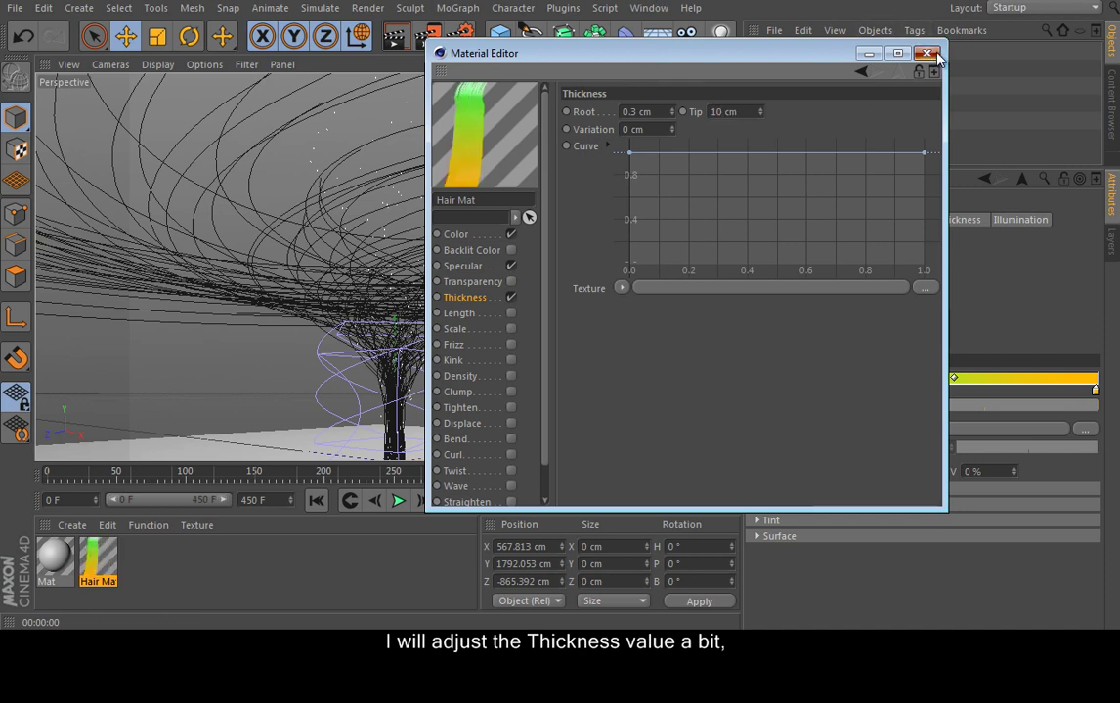
{"action": "left_click", "coordinate": [931, 61]}
{"action": "left_click", "coordinate": [394, 36]}
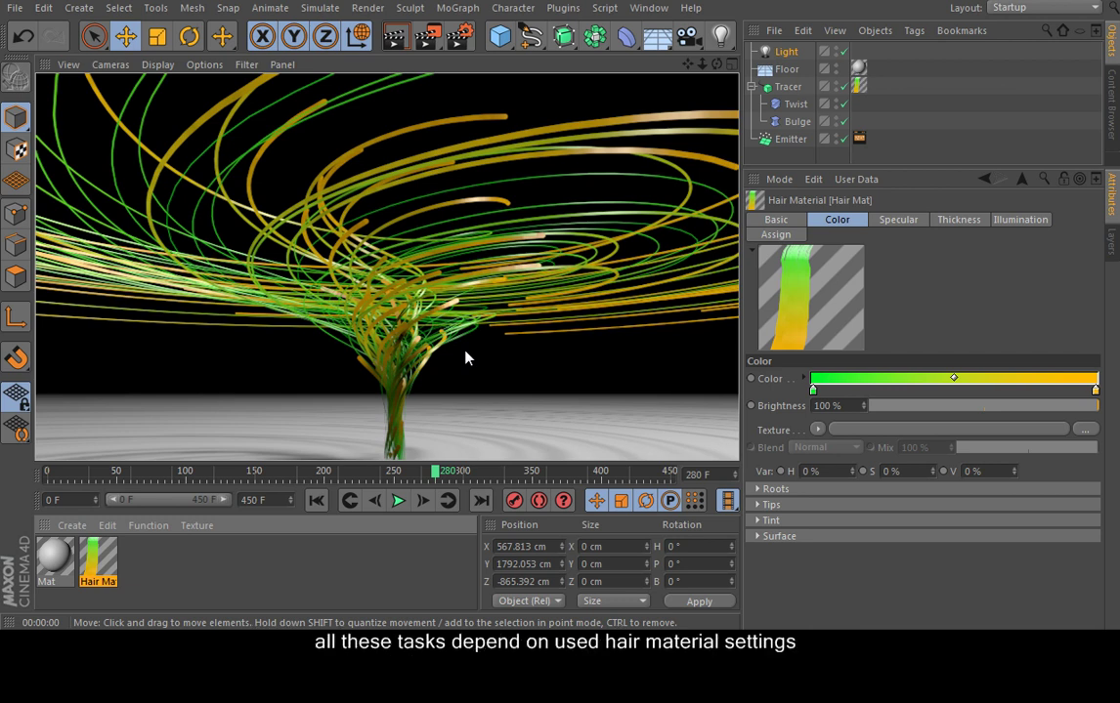
Open the Hair material's Illumination settings and render the view to check the current shading.
{"action": "double_click", "coordinate": [108, 566]}
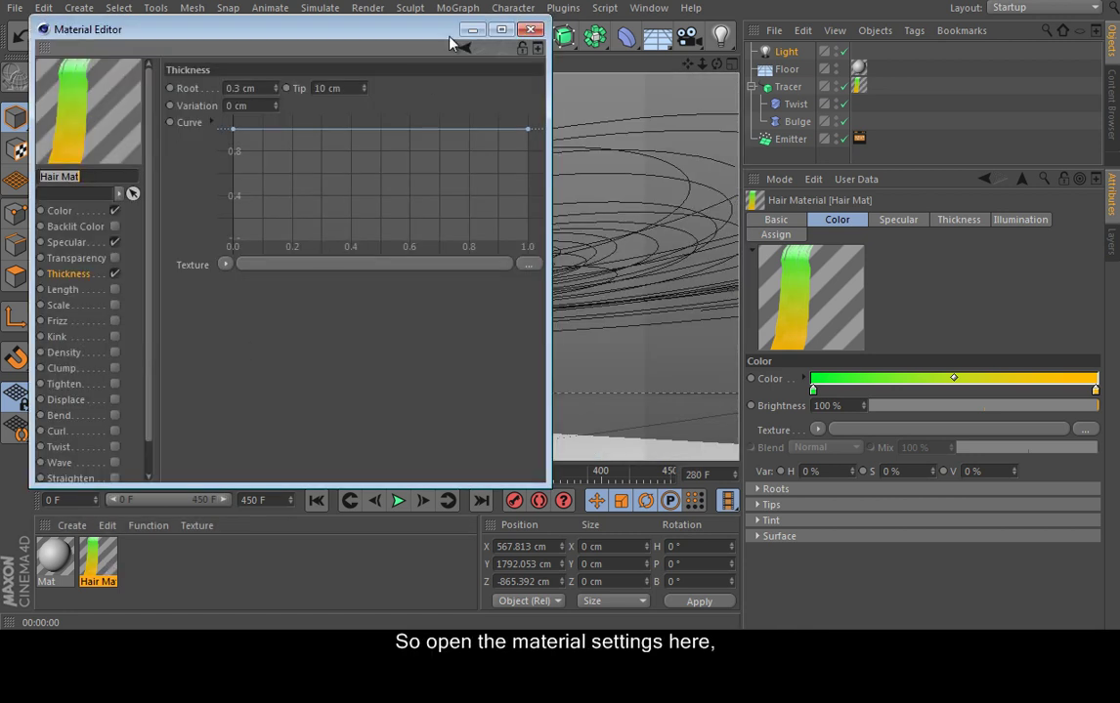
{"action": "left_click_drag", "start_coordinate": [393, 34], "coordinate": [940, 22]}
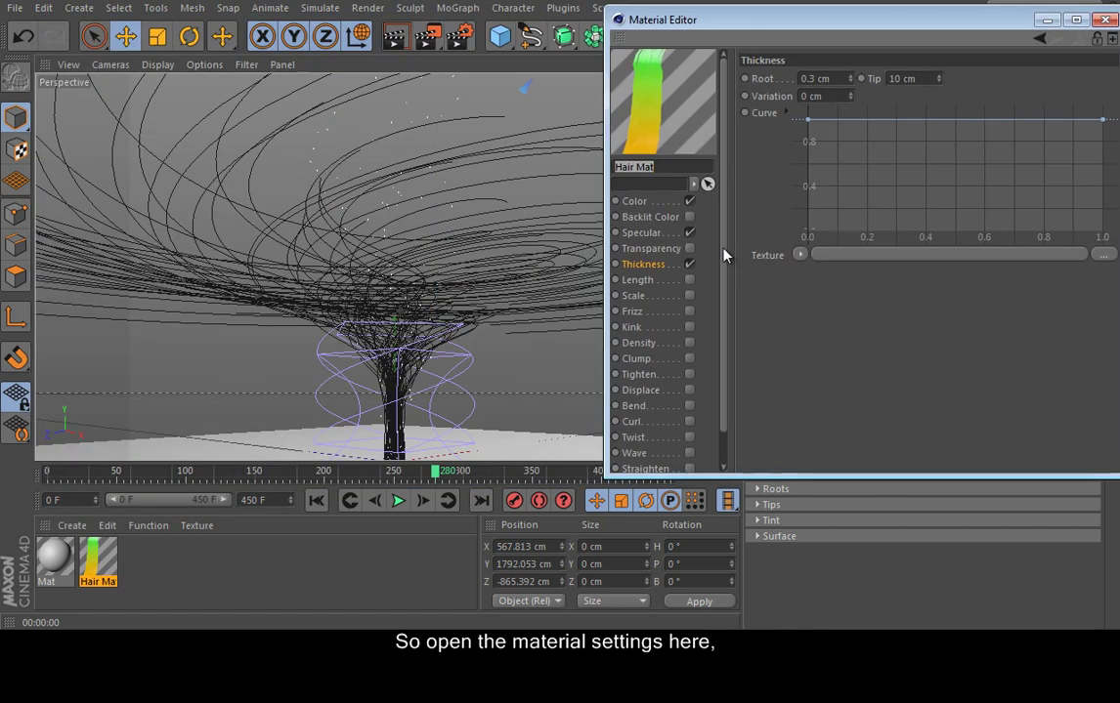
{"action": "left_click_drag", "start_coordinate": [726, 256], "coordinate": [725, 297]}
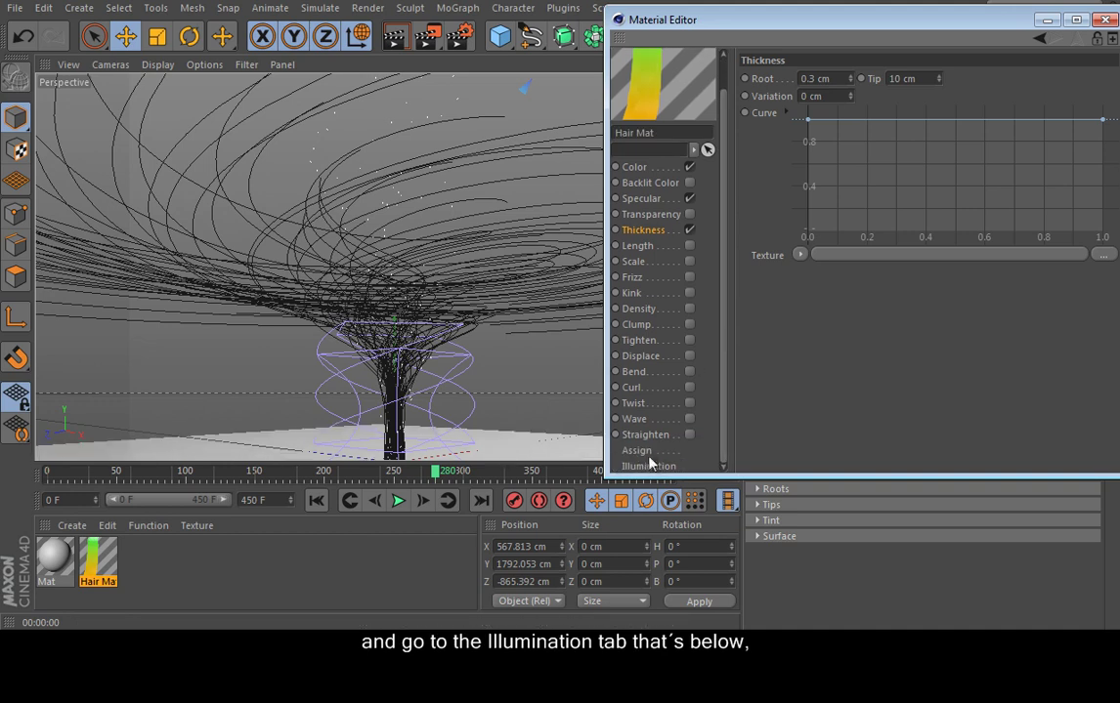
{"action": "left_click", "coordinate": [650, 466]}
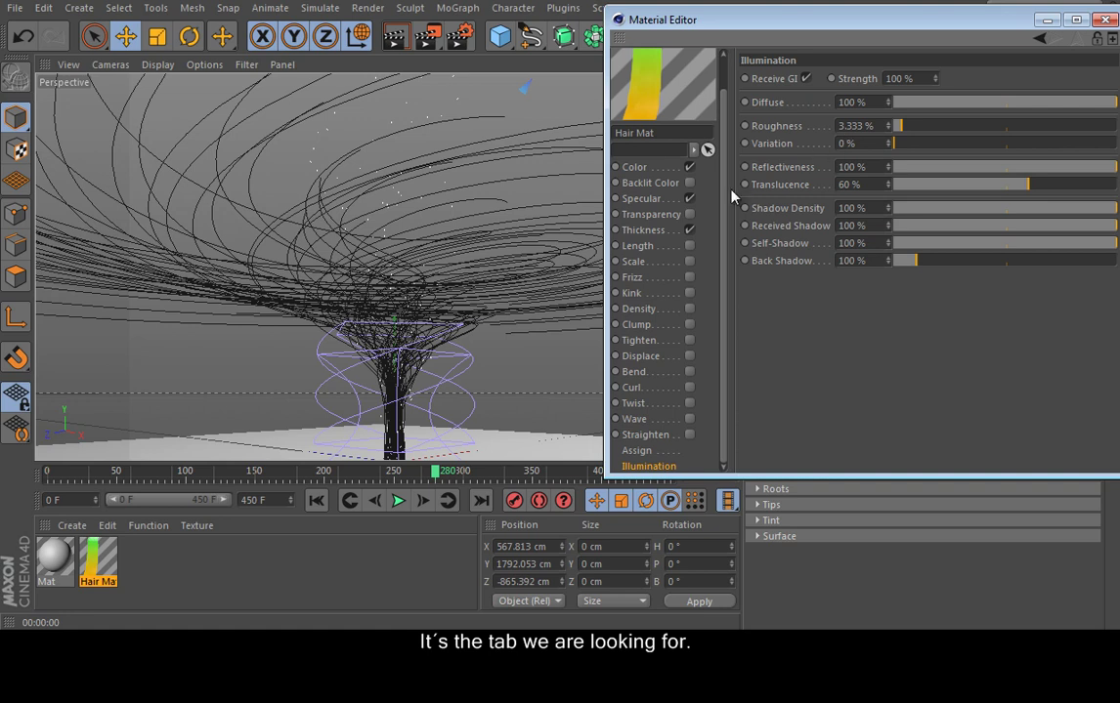
{"action": "left_click", "coordinate": [394, 36]}
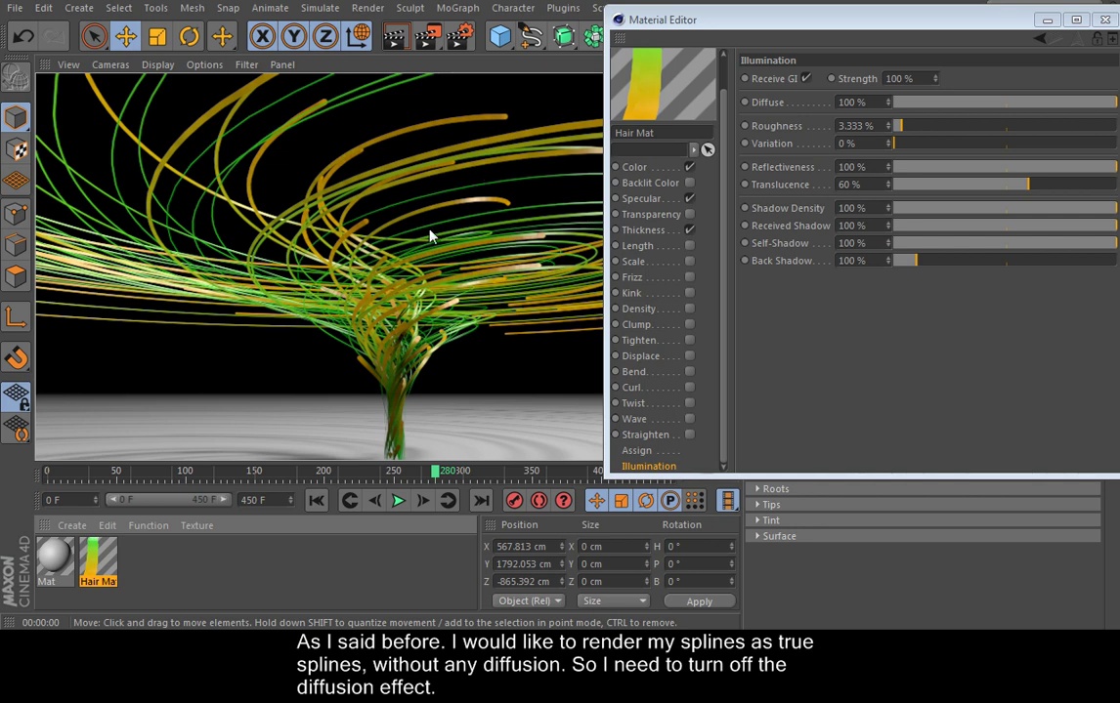
Disable the Hair material's Specular channel, comparing renders of the view with and without it.
{"action": "left_click", "coordinate": [655, 199]}
{"action": "left_click", "coordinate": [393, 41]}
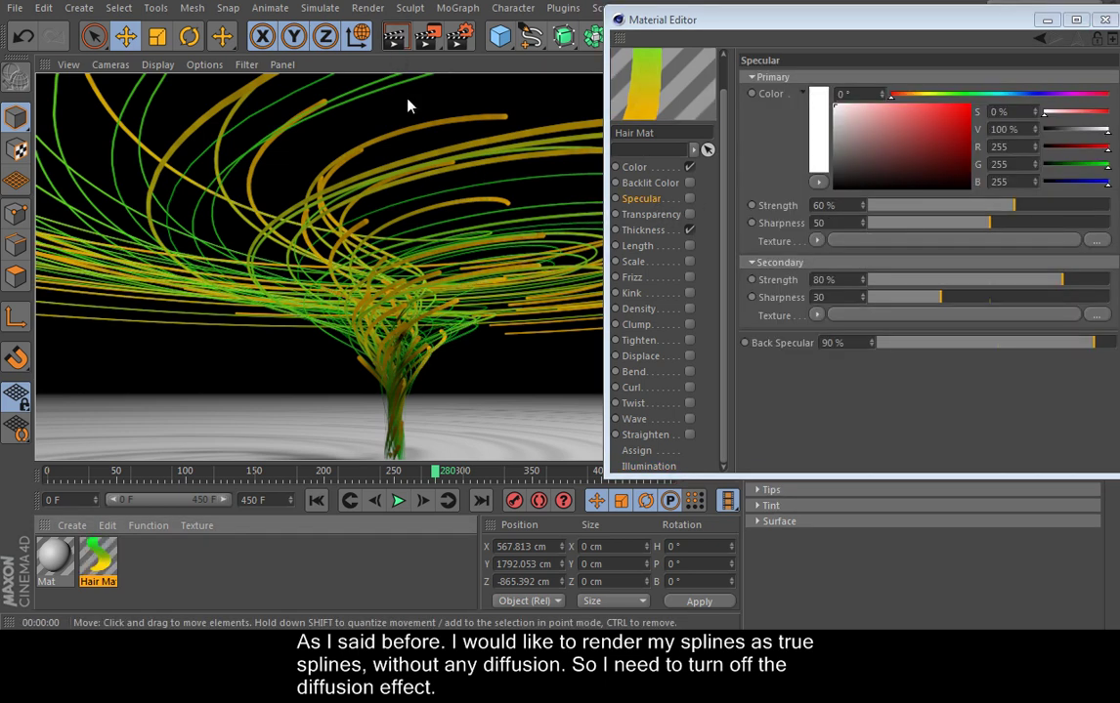
{"action": "left_click", "coordinate": [86, 223]}
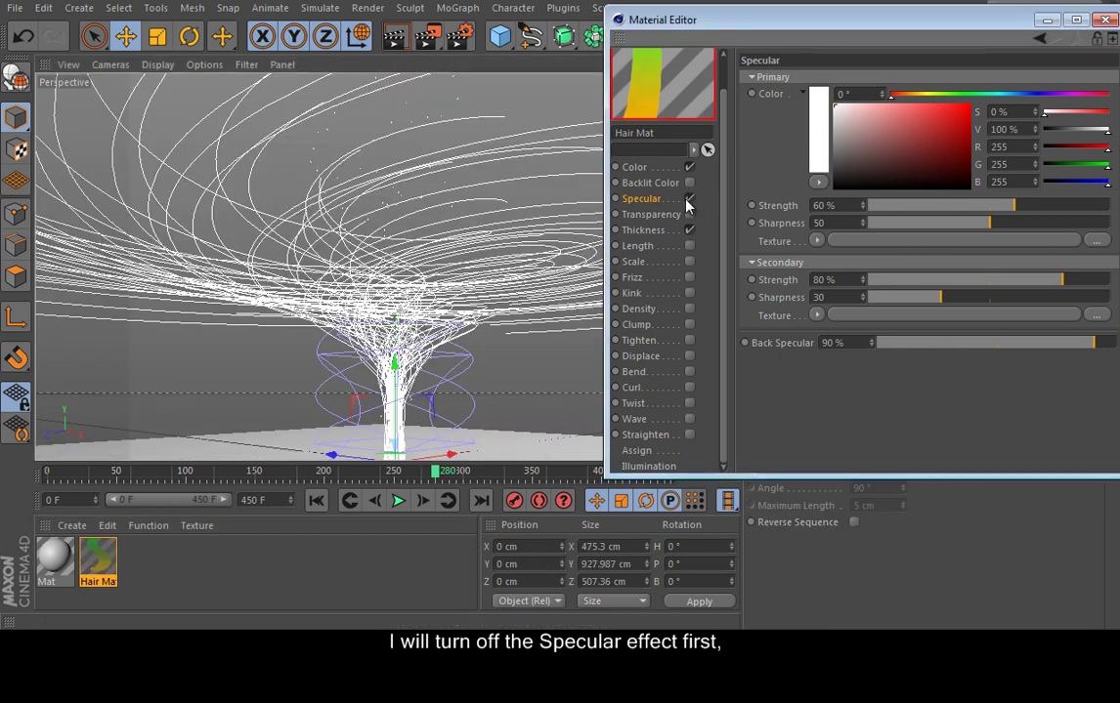
{"action": "left_click", "coordinate": [395, 39]}
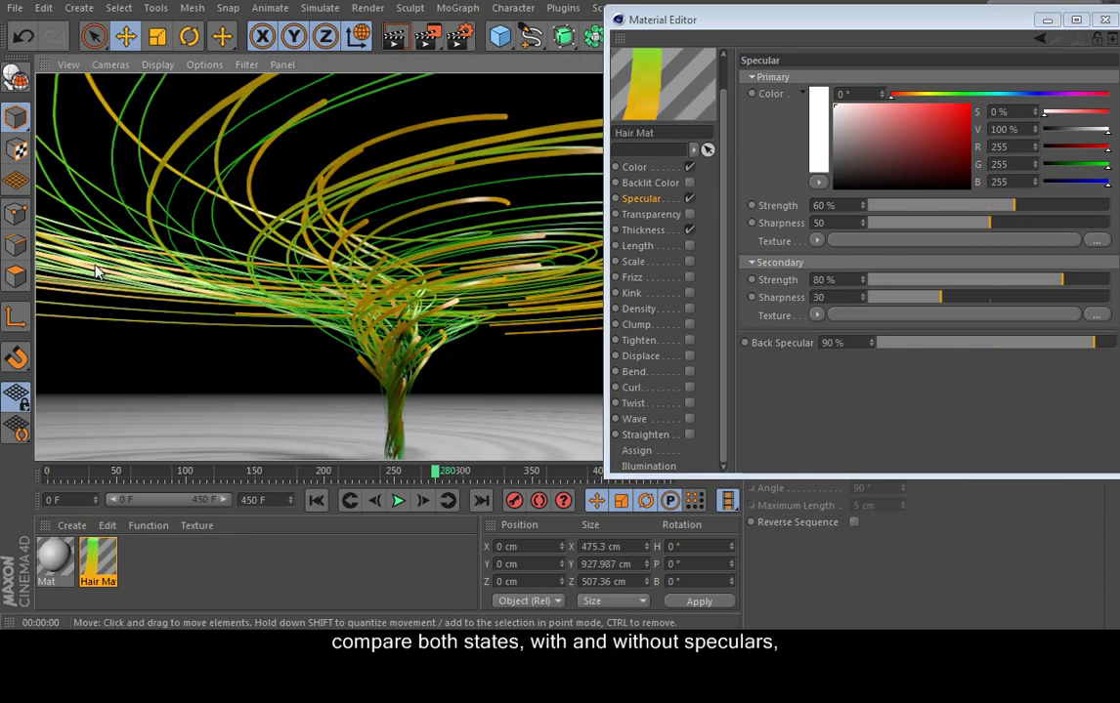
{"action": "left_click", "coordinate": [690, 198]}
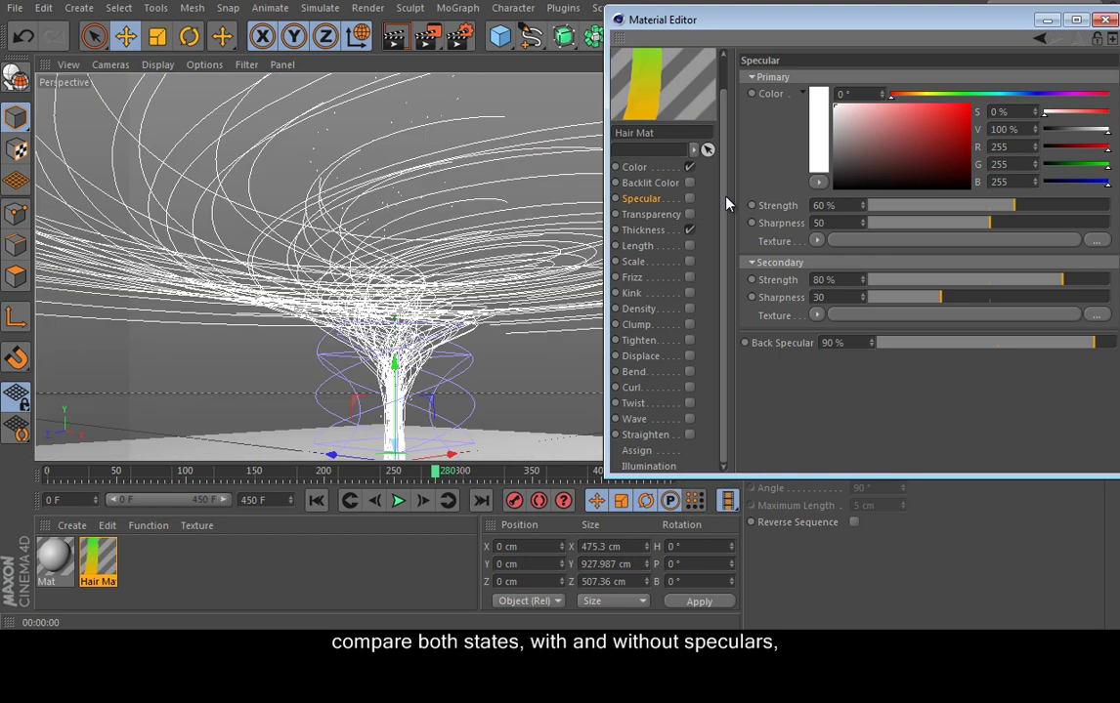
Compare renders of the view with the Hair material's Diffuse at 0 % and back at 100 %.
{"action": "left_click", "coordinate": [672, 467]}
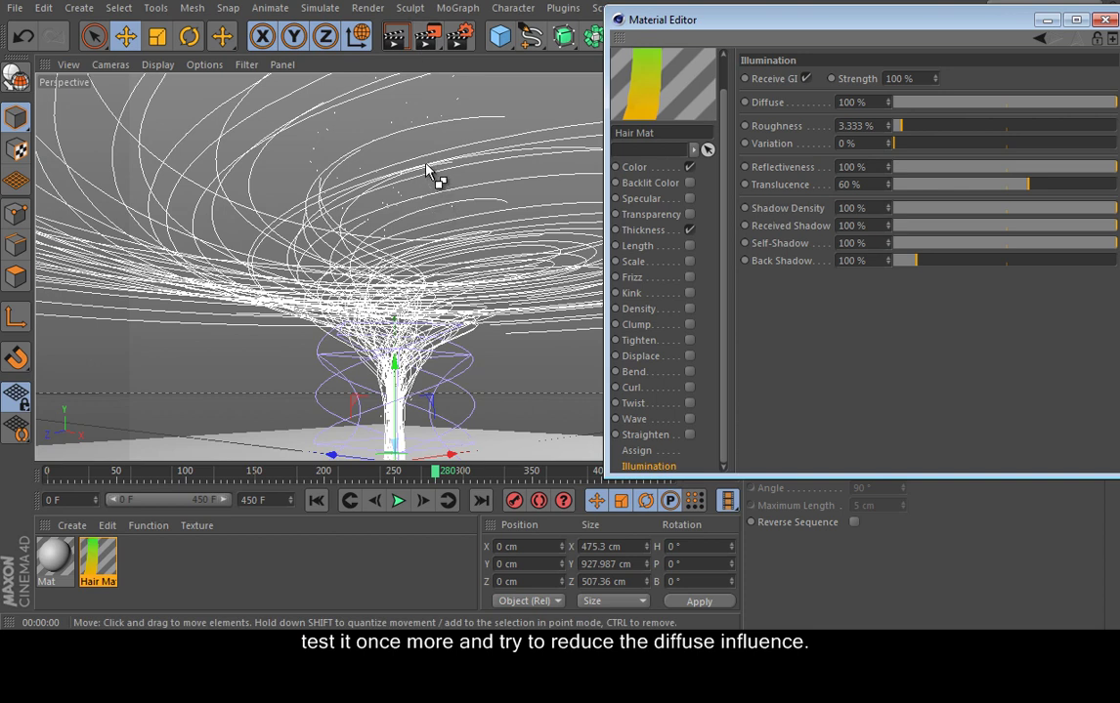
{"action": "key", "text": "ctrl+r"}
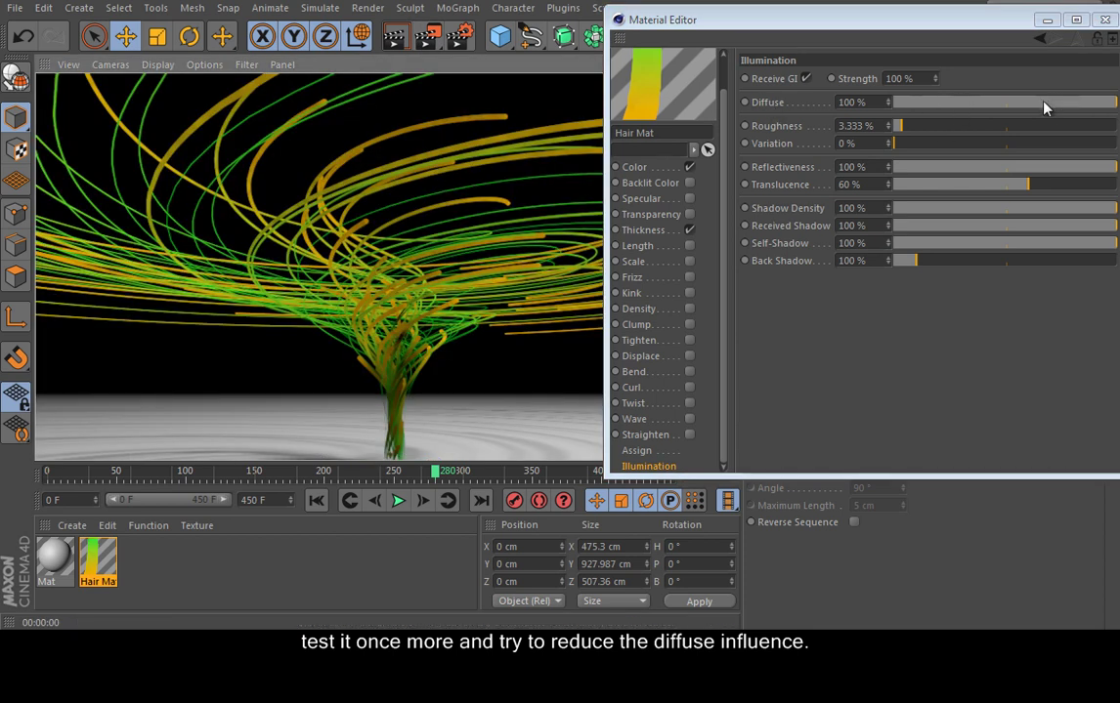
{"action": "left_click_drag", "start_coordinate": [1043, 107], "coordinate": [850, 106]}
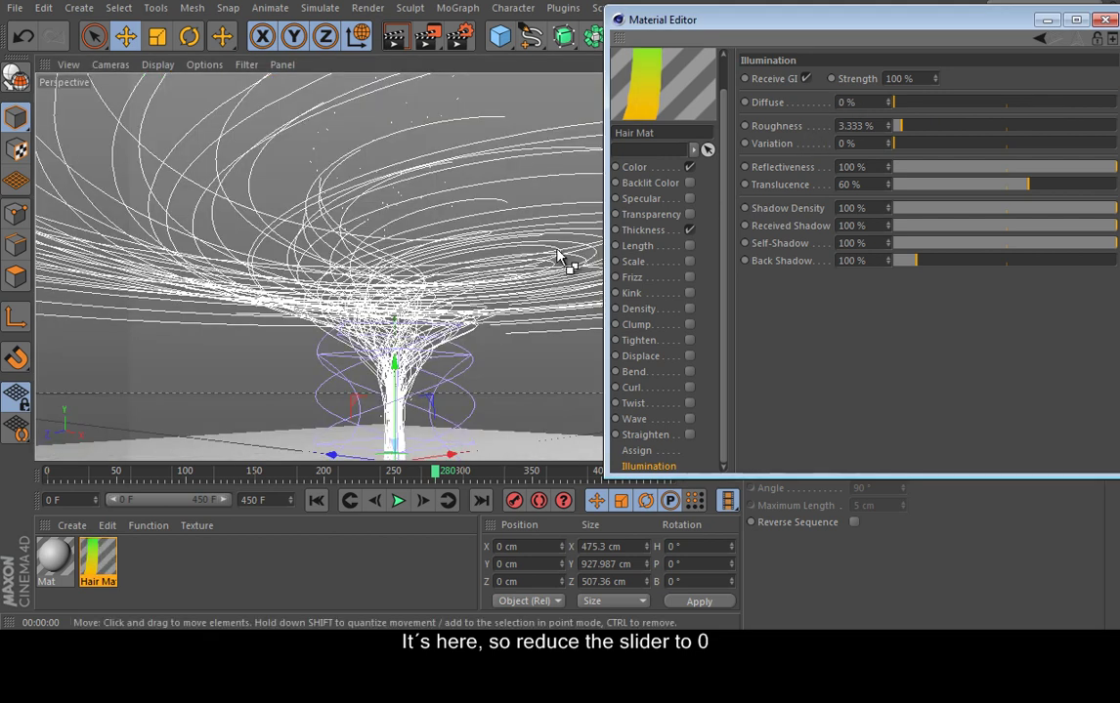
{"action": "key", "text": "ctrl+r"}
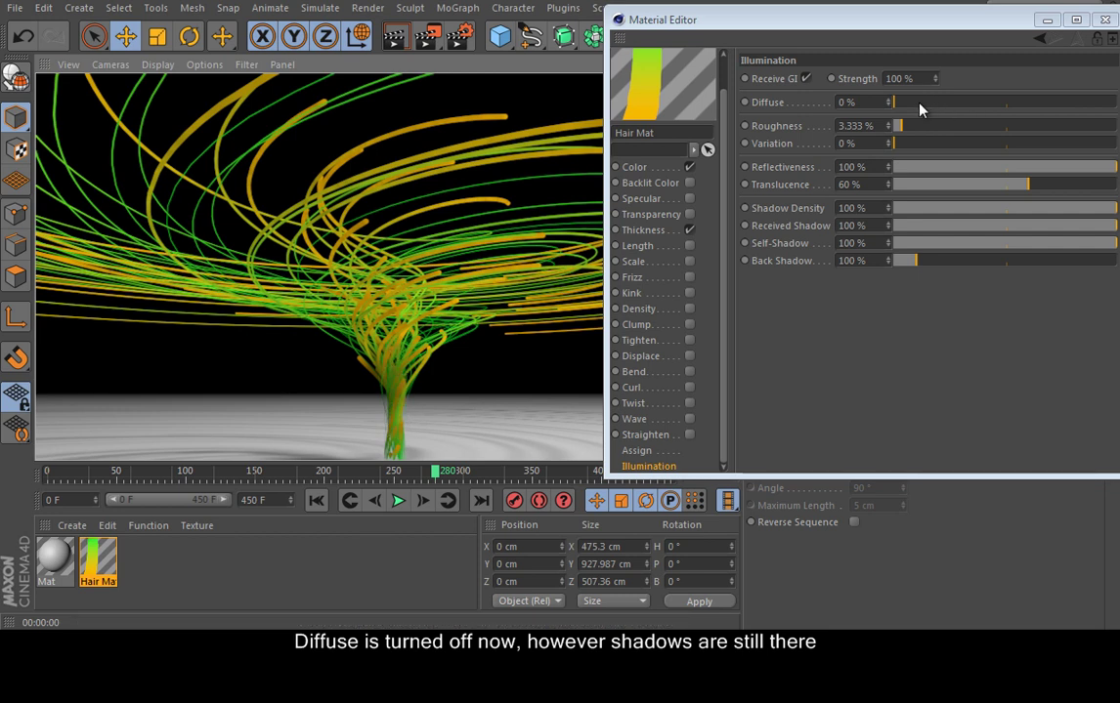
{"action": "left_click_drag", "start_coordinate": [916, 102], "coordinate": [1116, 101]}
{"action": "key", "text": "ctrl+r"}
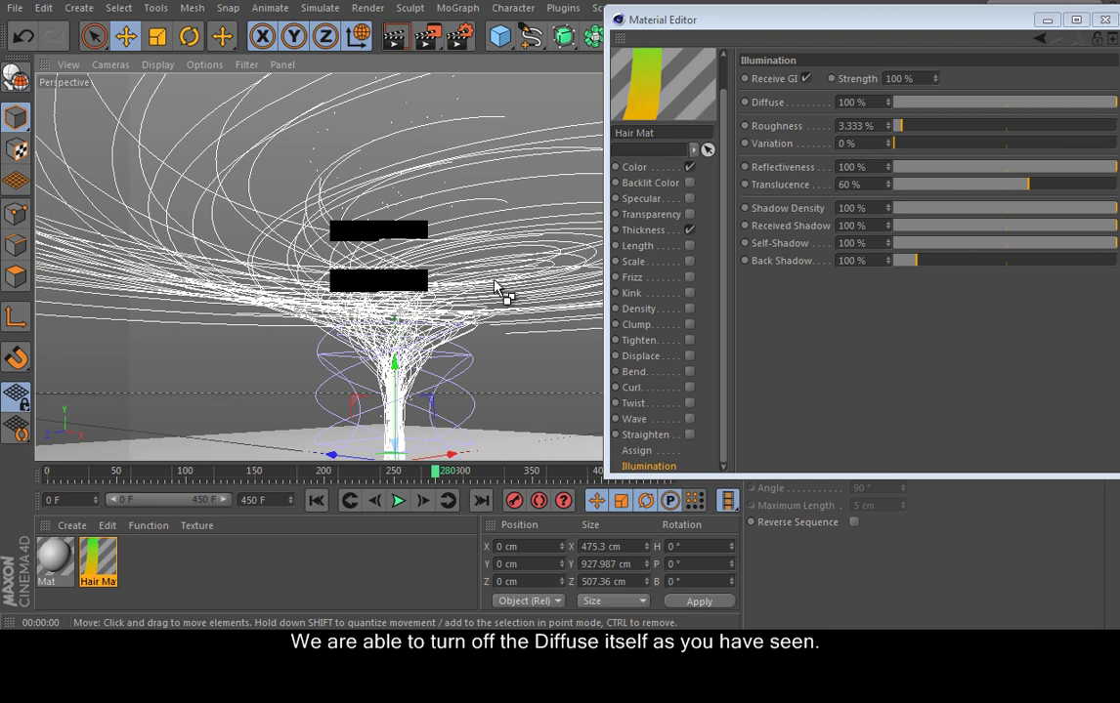
{"action": "key", "text": "ctrl+r"}
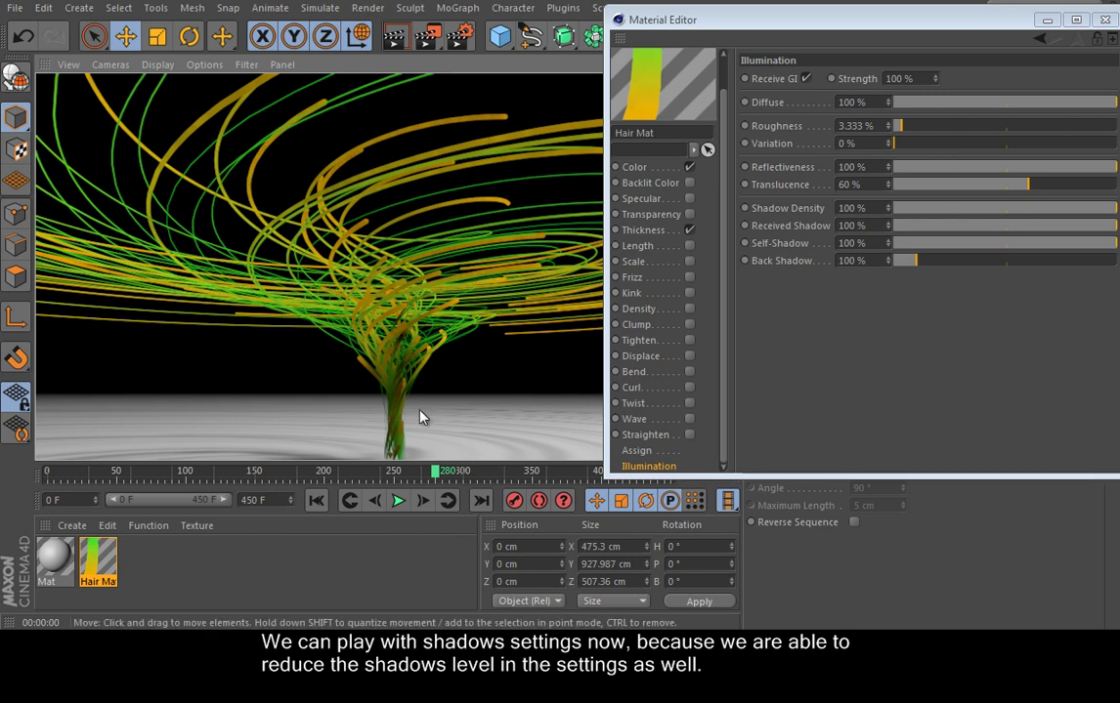
Try the Hair material's Shadow Density at 49 % and 7 %, rendering the floor shadows from a higher angle each time.
{"action": "left_click_drag", "start_coordinate": [471, 323], "coordinate": [452, 309], "text": "alt"}
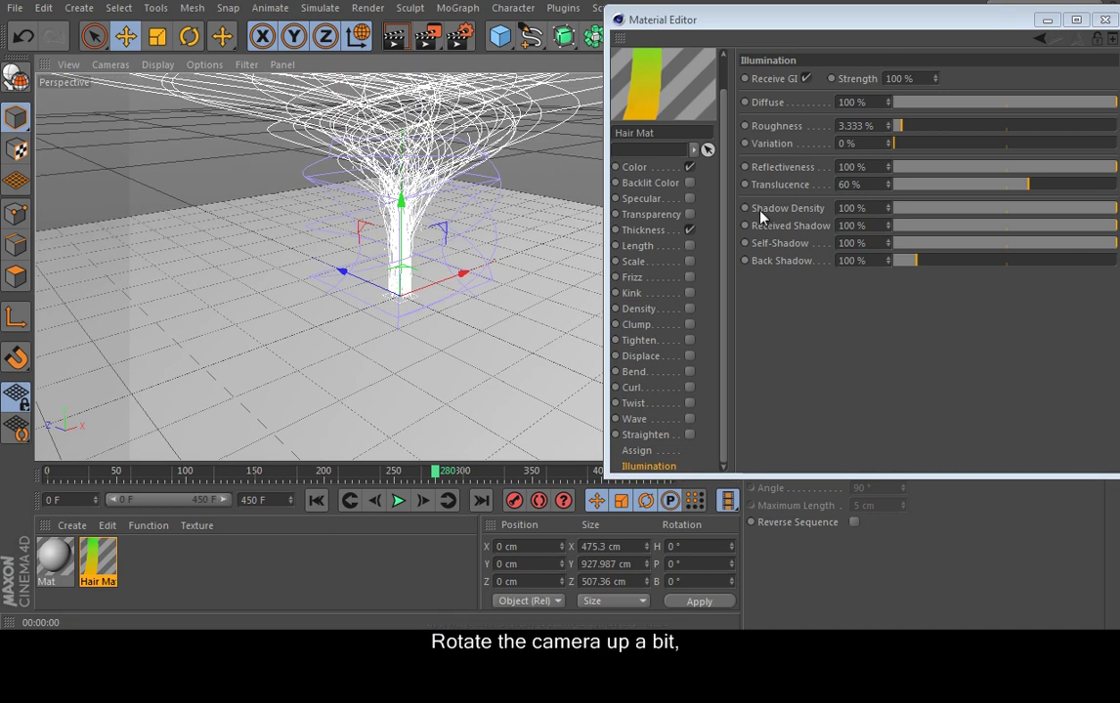
{"action": "left_click_drag", "start_coordinate": [1069, 208], "coordinate": [1004, 209]}
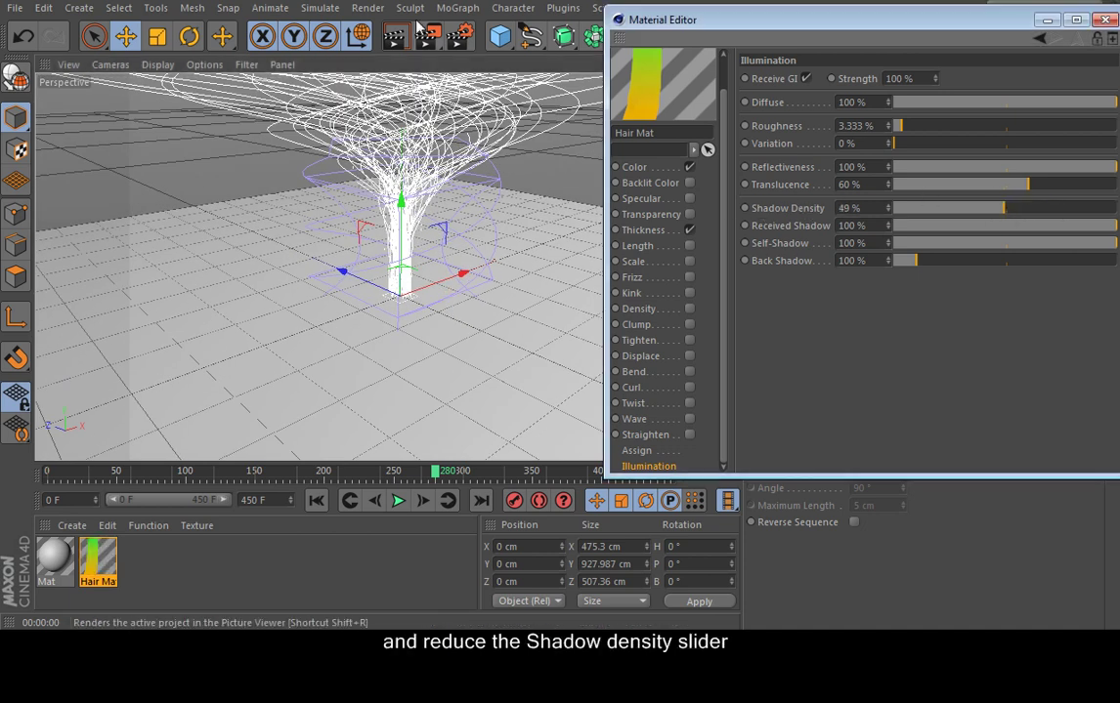
{"action": "key", "text": "ctrl+r"}
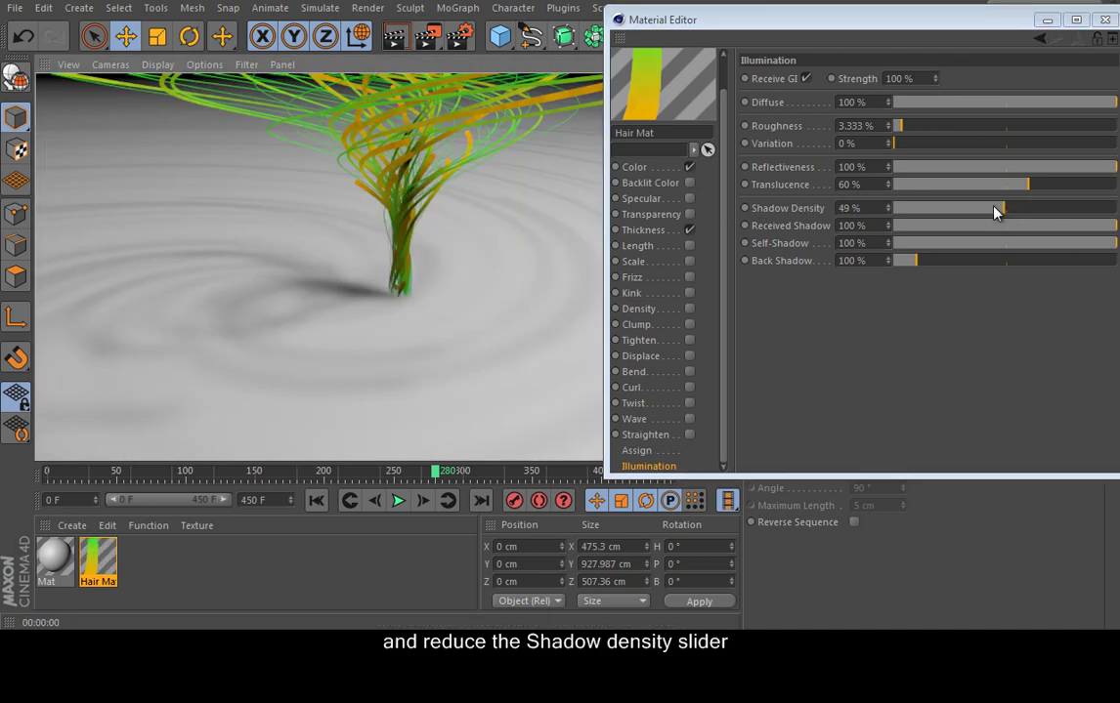
{"action": "left_click_drag", "start_coordinate": [1003, 208], "coordinate": [907, 211]}
{"action": "left_click", "coordinate": [394, 36]}
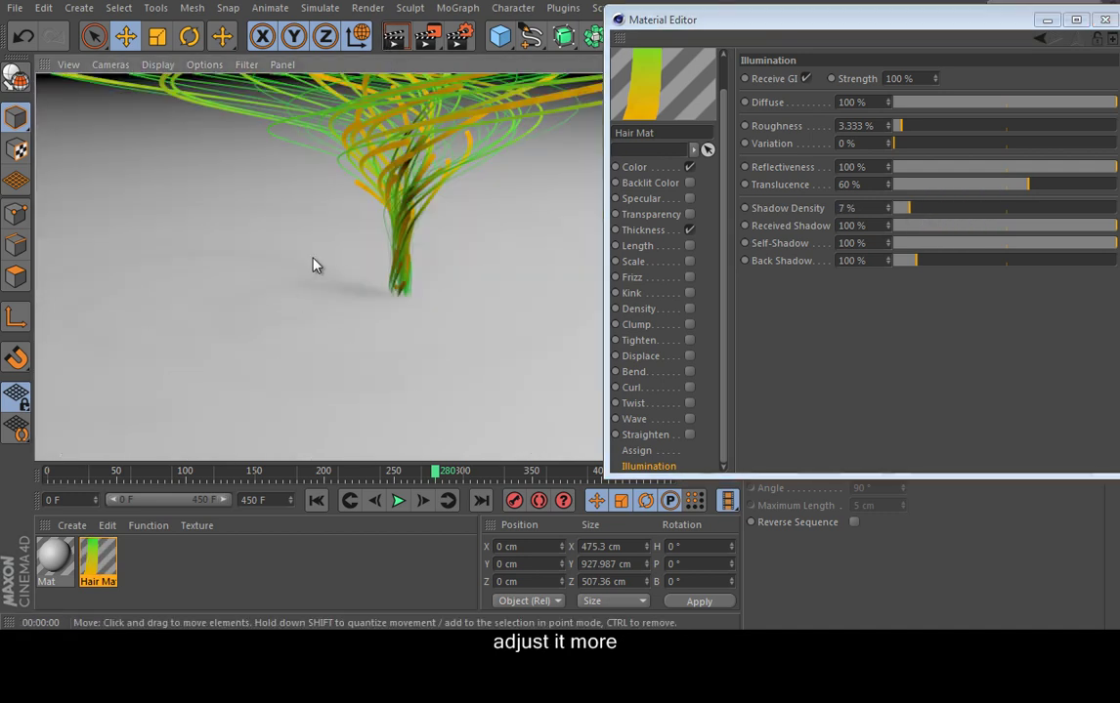
Test the Hair material's Shadow Density at 71 % with a render and settle it at 50 %.
{"action": "left_click_drag", "start_coordinate": [929, 207], "coordinate": [1052, 210]}
{"action": "left_click", "coordinate": [394, 36]}
{"action": "left_click", "coordinate": [394, 36]}
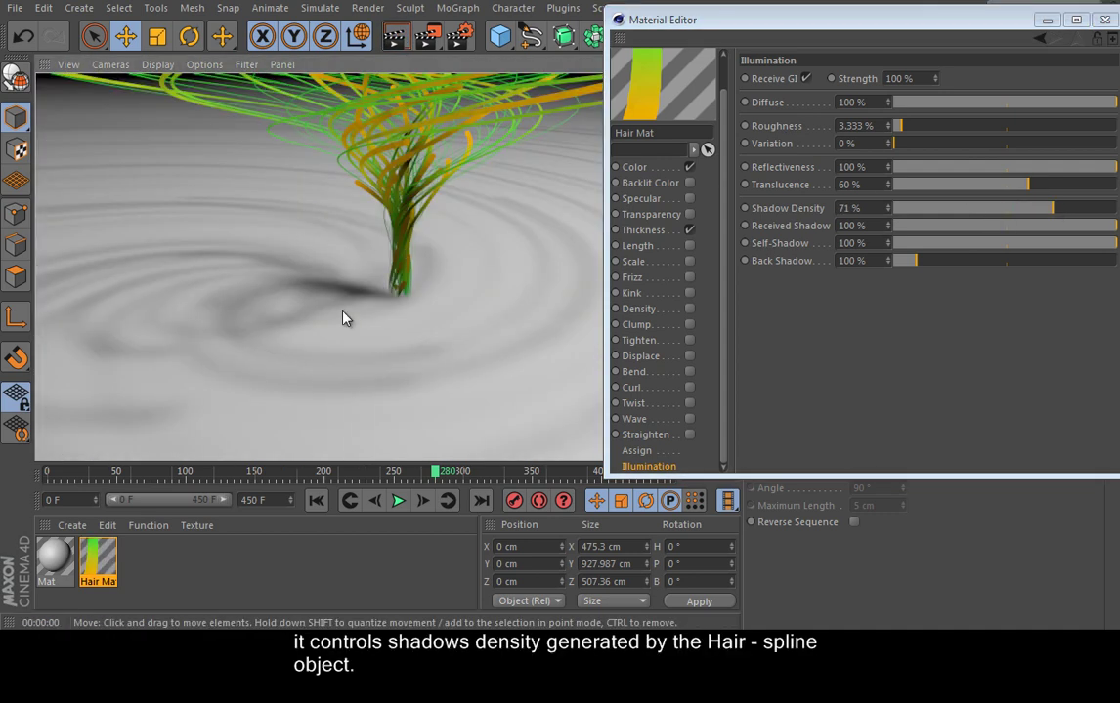
{"action": "mouse_move", "coordinate": [1052, 208]}
{"action": "left_mouse_down"}
{"action": "mouse_move", "coordinate": [912, 212]}
{"action": "mouse_move", "coordinate": [1006, 217]}
{"action": "left_mouse_up"}
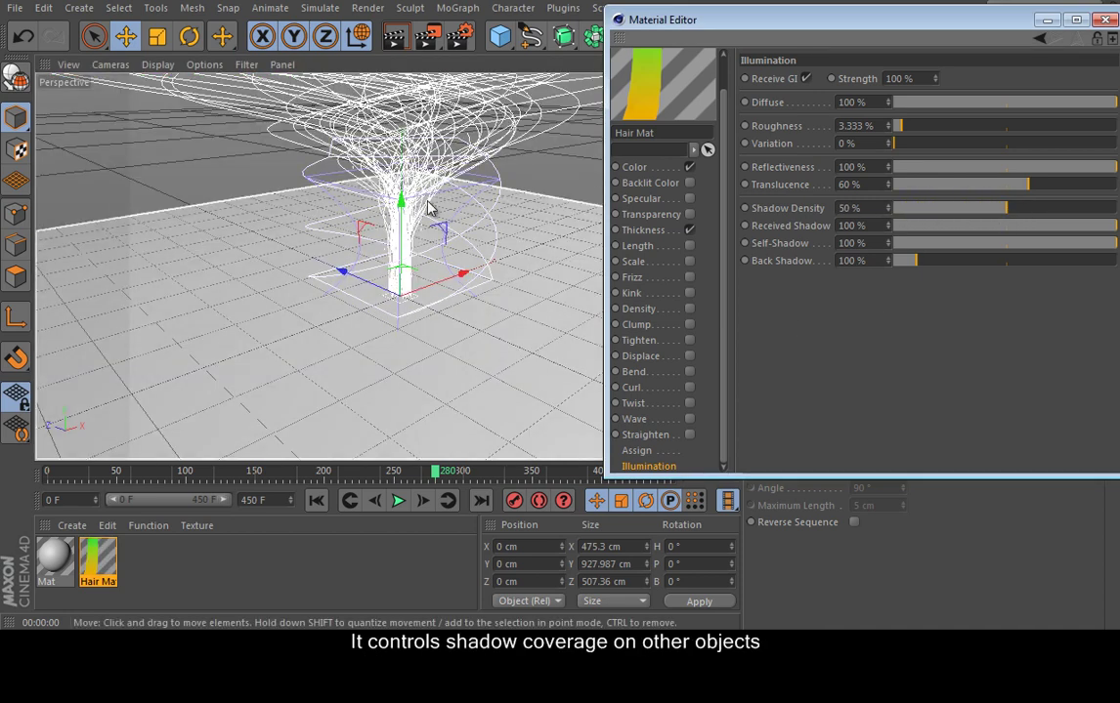
Set the Hair material's Self-Shadow and Diffuse to 0 %, rendering the view after each change, and close the material editor.
{"action": "left_click_drag", "start_coordinate": [452, 230], "coordinate": [479, 261], "text": "alt"}
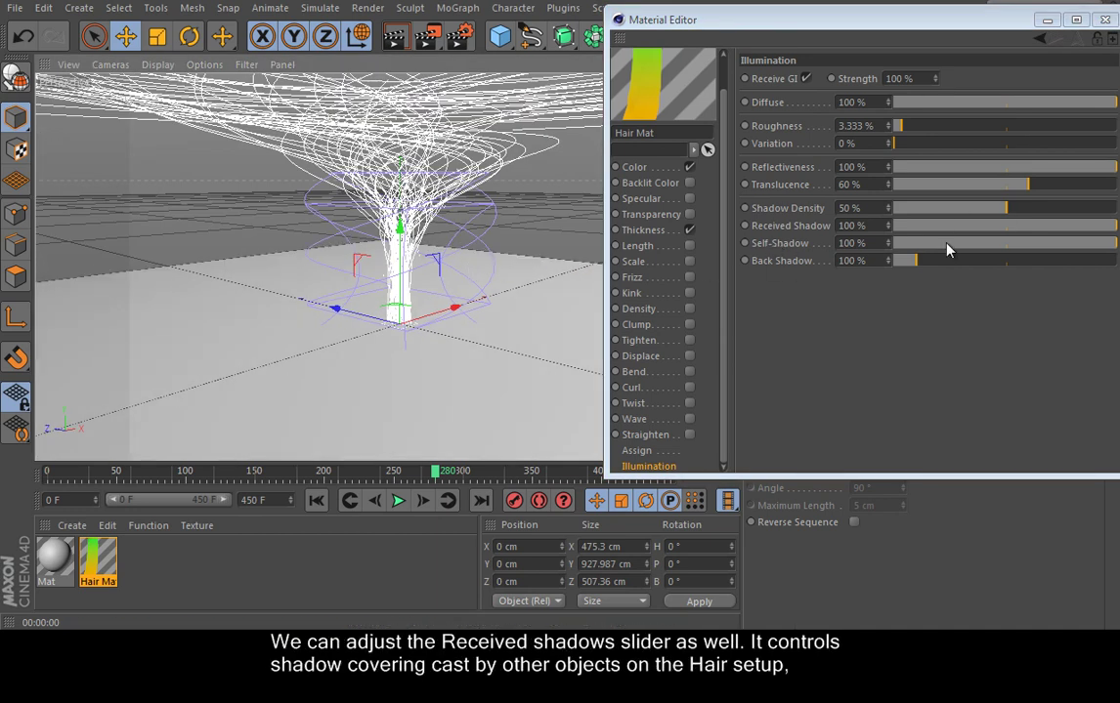
{"action": "left_click_drag", "start_coordinate": [947, 242], "coordinate": [865, 251]}
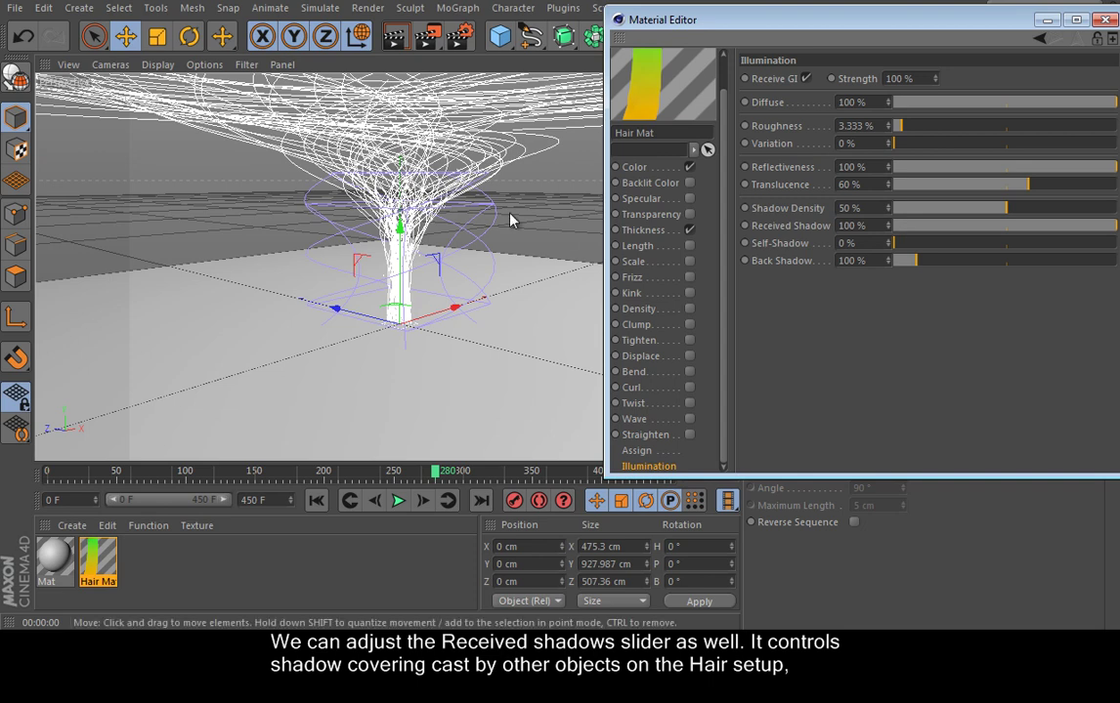
{"action": "left_click_drag", "start_coordinate": [462, 209], "coordinate": [436, 287], "text": "alt"}
{"action": "left_click", "coordinate": [396, 36]}
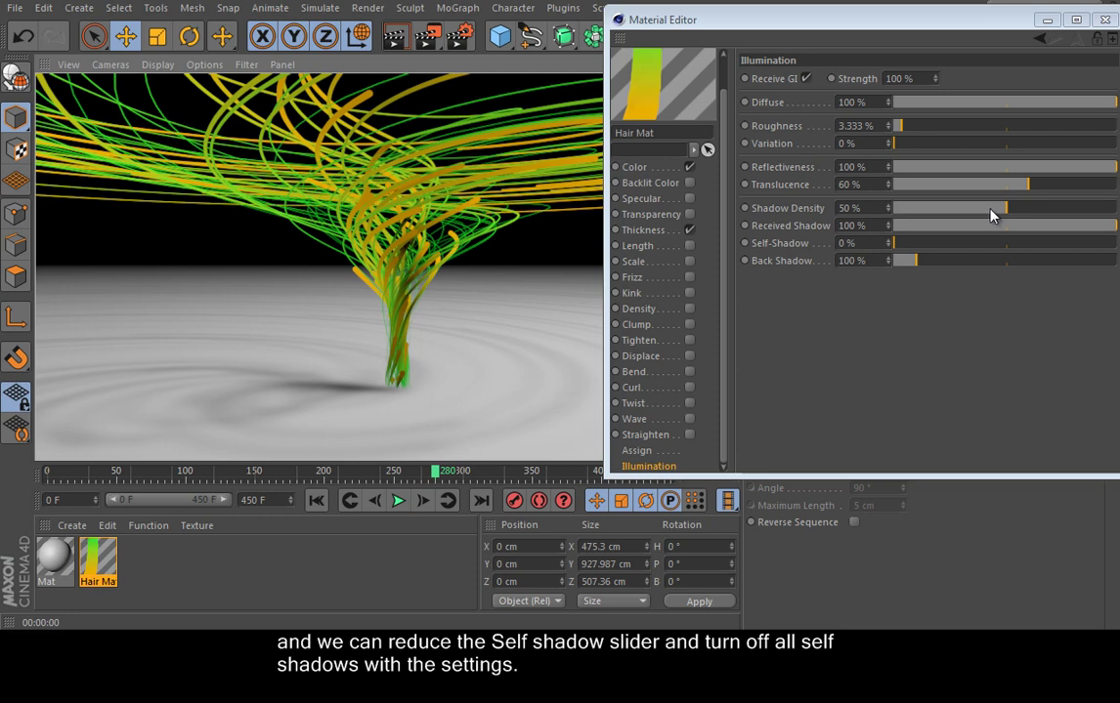
{"action": "left_click_drag", "start_coordinate": [975, 102], "coordinate": [837, 100]}
{"action": "left_click", "coordinate": [396, 37]}
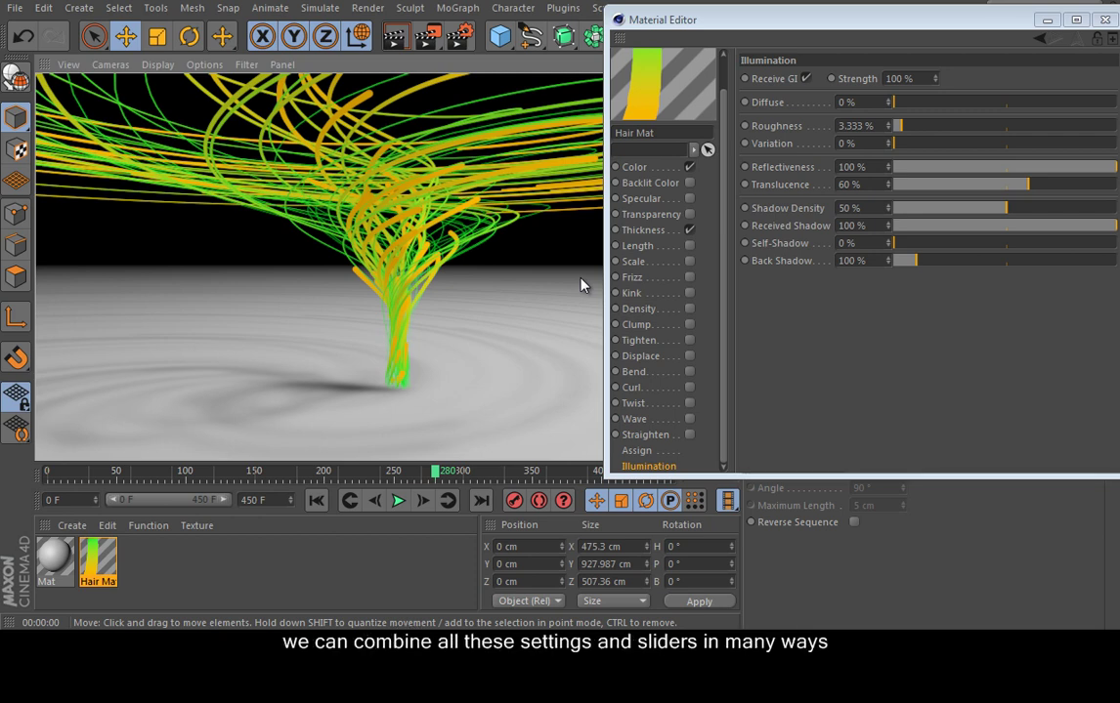
{"action": "left_click", "coordinate": [1104, 19]}
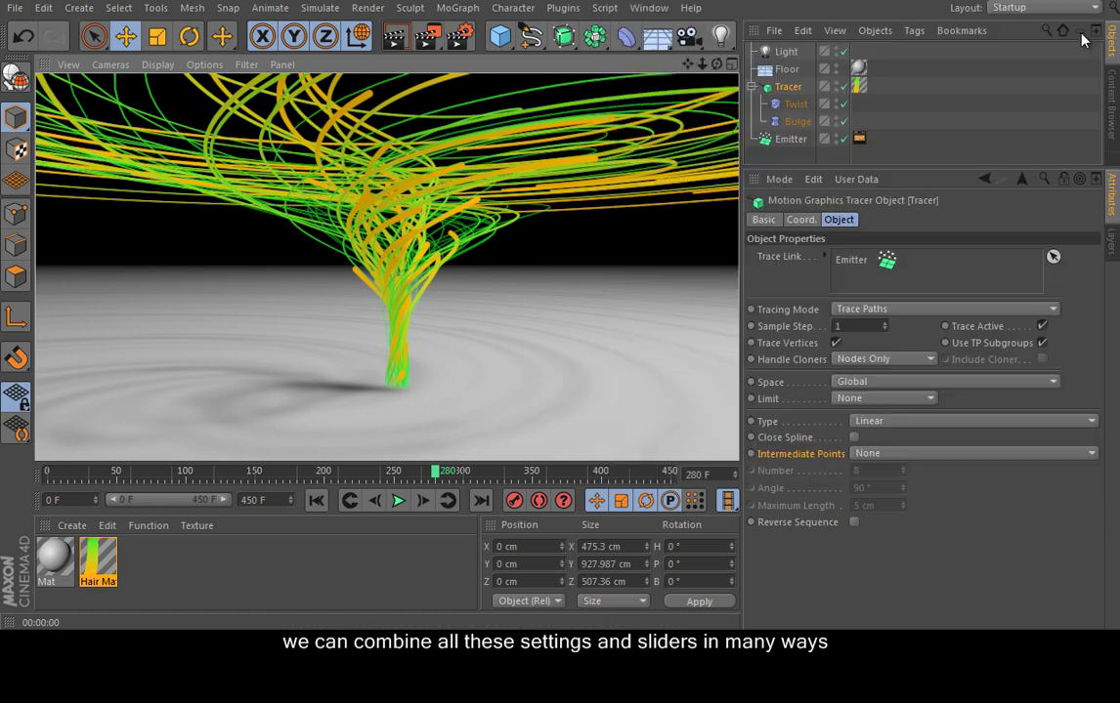
Add a MoGraph MoSpline object to the scene.
{"action": "scroll", "coordinate": [536, 201], "scroll_direction": "up", "scroll_amount": 4}
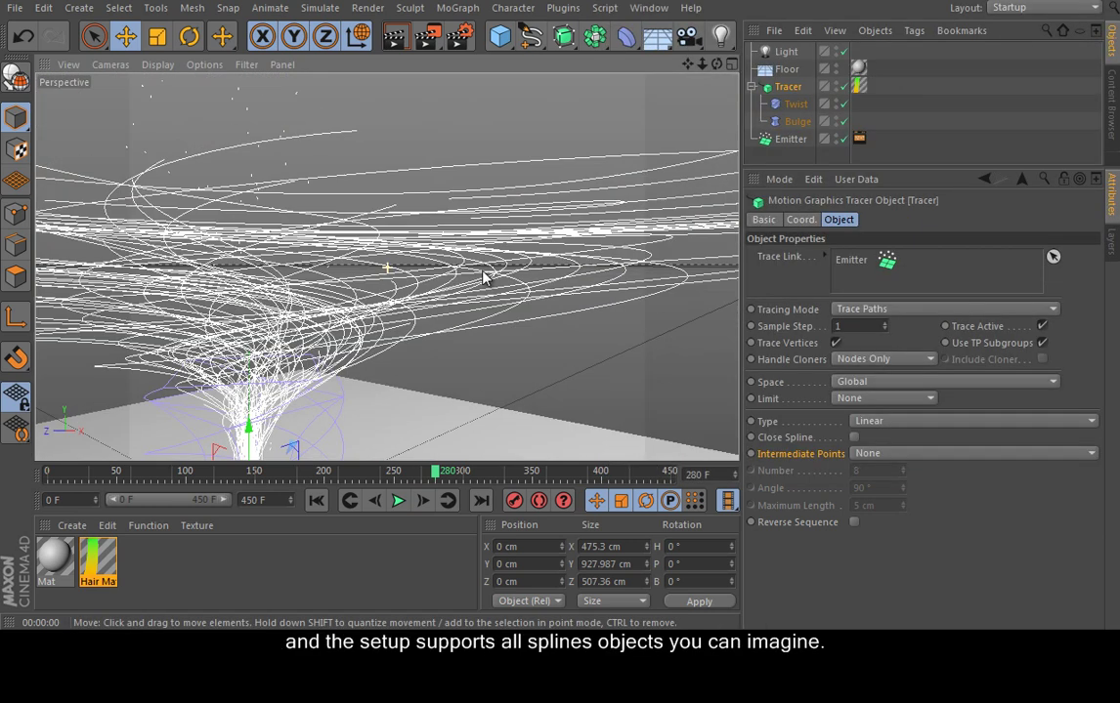
{"action": "scroll", "coordinate": [415, 322], "scroll_direction": "down", "scroll_amount": 5}
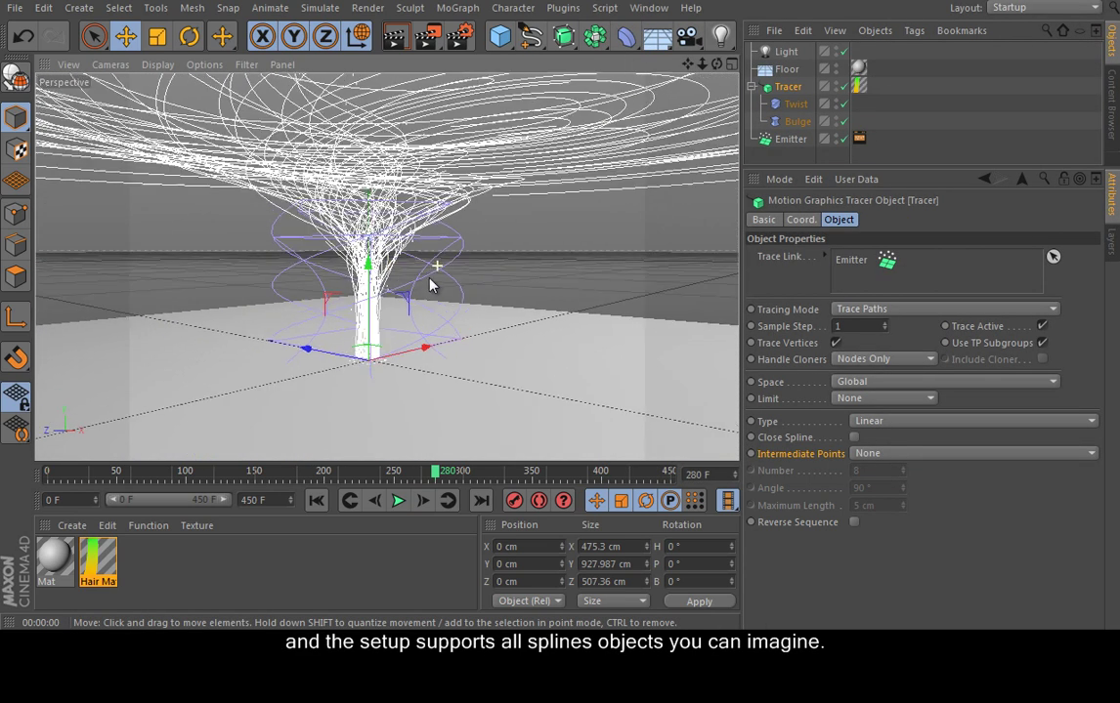
{"action": "left_click_drag", "start_coordinate": [430, 281], "coordinate": [603, 129], "text": "alt"}
{"action": "left_click", "coordinate": [457, 8]}
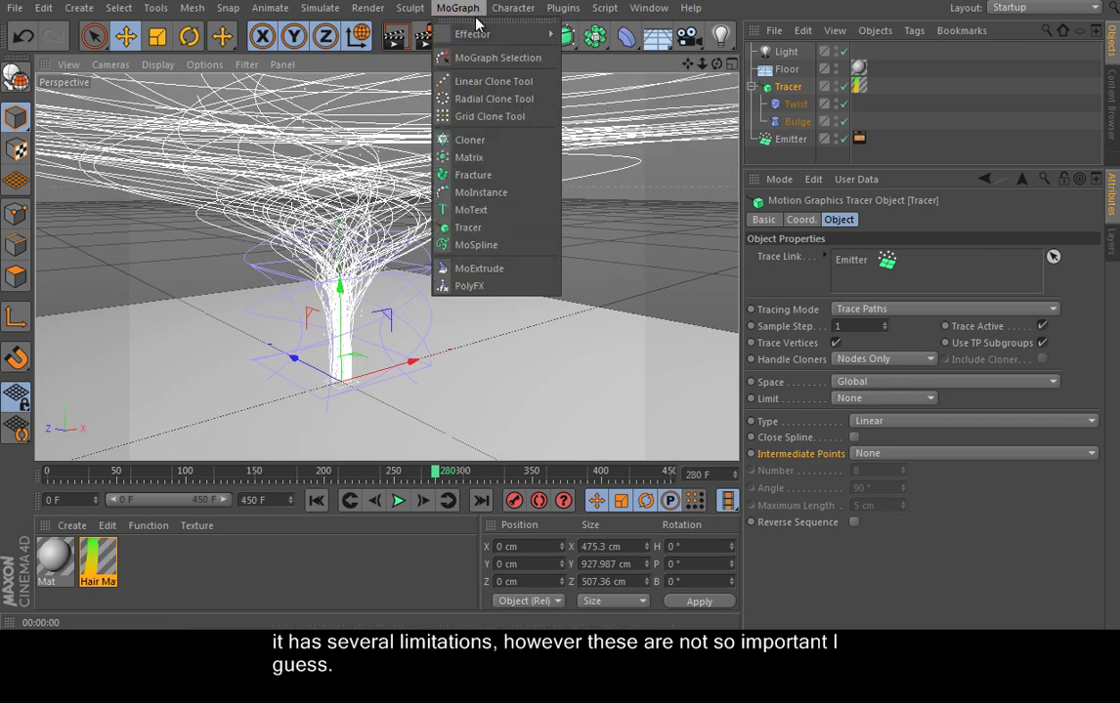
{"action": "left_click", "coordinate": [495, 252]}
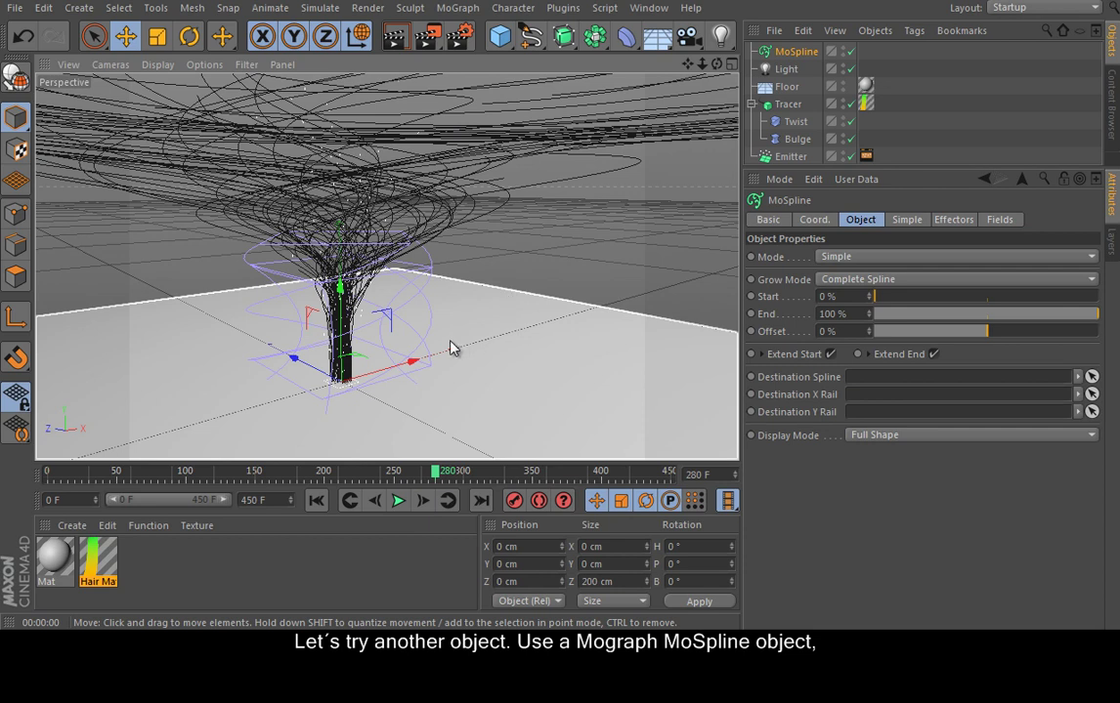
Move the MoSpline beside the vortex to about X 380, Y 192, Z -212 cm and hide the floor in the viewport only.
{"action": "left_click_drag", "start_coordinate": [411, 361], "coordinate": [507, 321]}
{"action": "left_click_drag", "start_coordinate": [466, 280], "coordinate": [465, 192]}
{"action": "left_click_drag", "start_coordinate": [568, 192], "coordinate": [470, 209], "text": "alt"}
{"action": "left_click", "coordinate": [843, 84]}
{"action": "left_click_drag", "start_coordinate": [451, 255], "coordinate": [498, 253]}
{"action": "left_click_drag", "start_coordinate": [393, 248], "coordinate": [456, 265]}
{"action": "left_click_drag", "start_coordinate": [527, 276], "coordinate": [437, 334]}
Set the MoSpline's Segments to 51 and its Angle H to 316° to fan the splines out in a circle.
{"action": "left_click", "coordinate": [807, 50]}
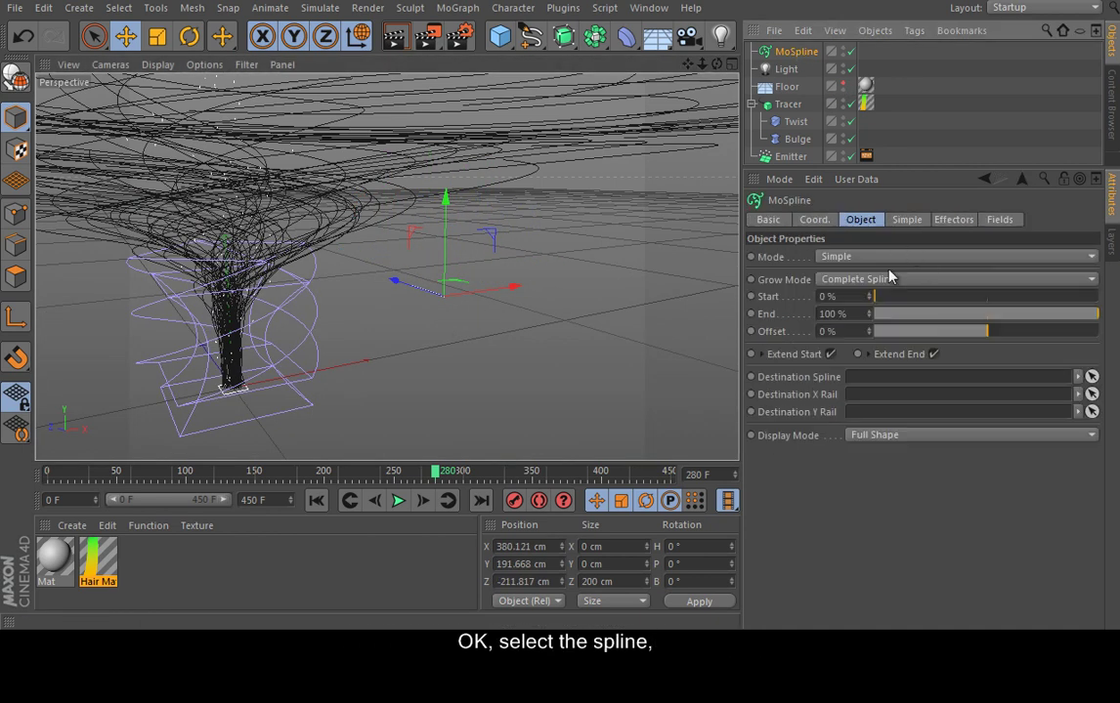
{"action": "left_click", "coordinate": [901, 222]}
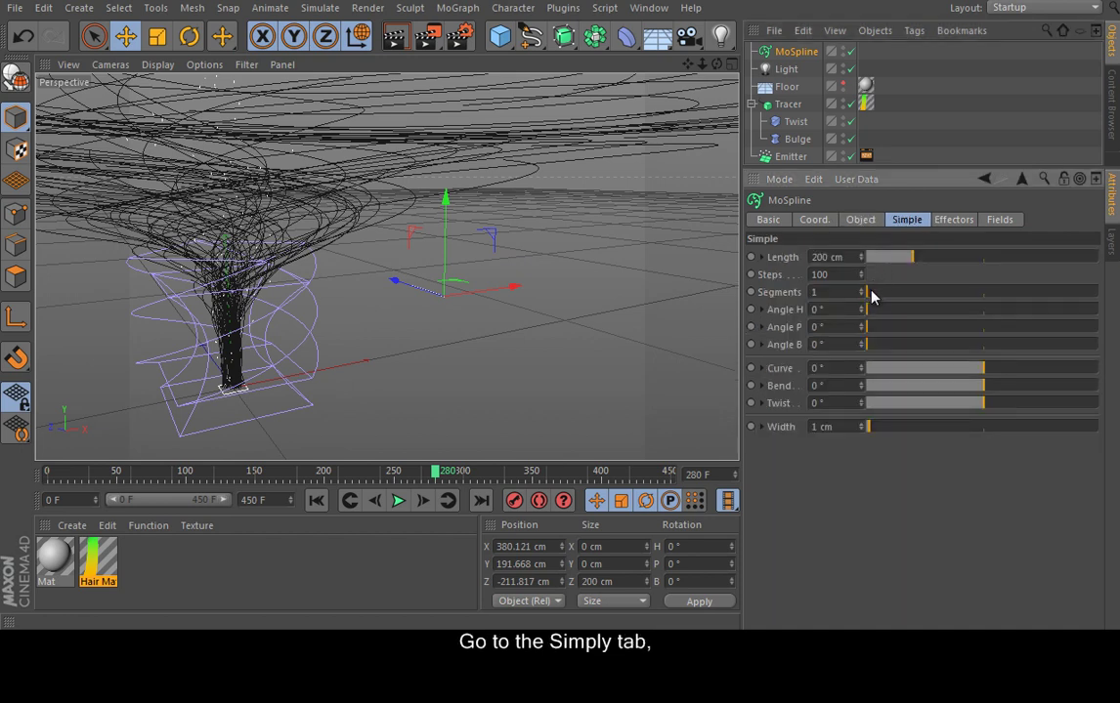
{"action": "left_click_drag", "start_coordinate": [863, 291], "coordinate": [1073, 290]}
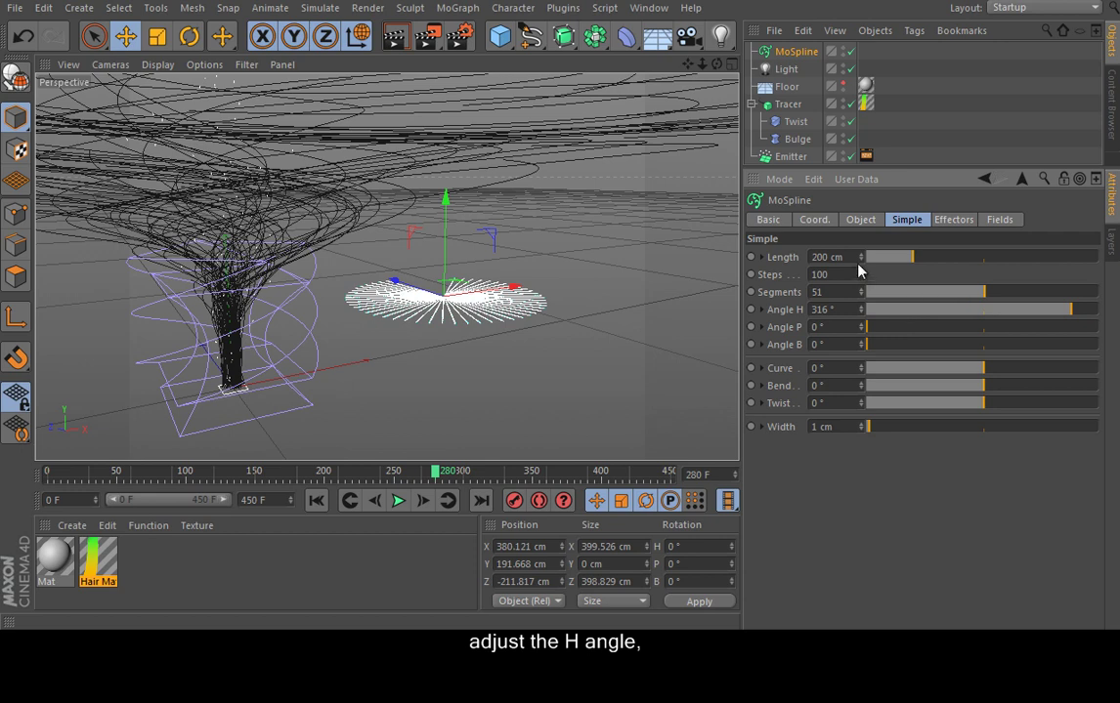
Increase the MoSpline's Length, Angle P, Angle B, Curve, Bend and Twist to form curled, arching strands.
{"action": "left_click_drag", "start_coordinate": [911, 257], "coordinate": [972, 257]}
{"action": "left_click_drag", "start_coordinate": [881, 330], "coordinate": [1074, 347]}
{"action": "left_click_drag", "start_coordinate": [987, 369], "coordinate": [1063, 385]}
{"action": "left_click_drag", "start_coordinate": [984, 402], "coordinate": [1045, 402]}
{"action": "right_click_drag", "start_coordinate": [497, 293], "coordinate": [524, 289], "text": "alt"}
Assign the Hair material to the MoSpline and render the view.
{"action": "left_click_drag", "start_coordinate": [98, 560], "coordinate": [807, 51]}
{"action": "middle_click_drag", "start_coordinate": [539, 265], "coordinate": [632, 247], "text": "alt"}
{"action": "left_click", "coordinate": [394, 42]}
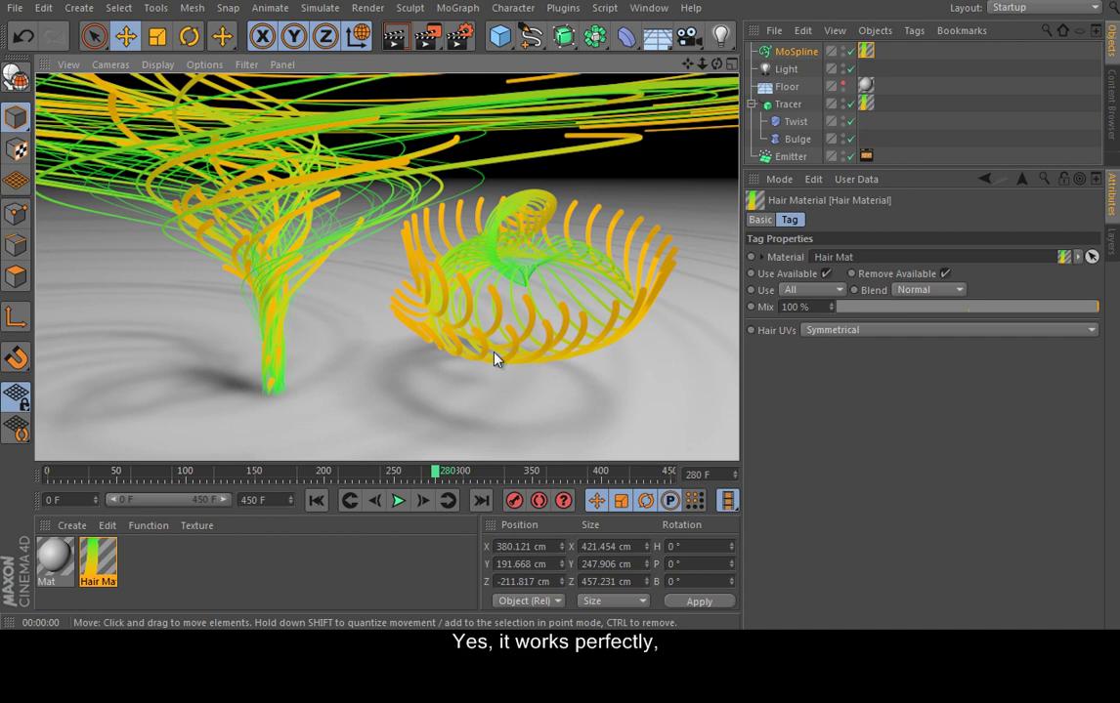
Add a Text spline with the Hair material assigned and move it in front of the vortex to about X -123, Z -220 cm.
{"action": "left_click", "coordinate": [530, 36]}
{"action": "left_click", "coordinate": [596, 186]}
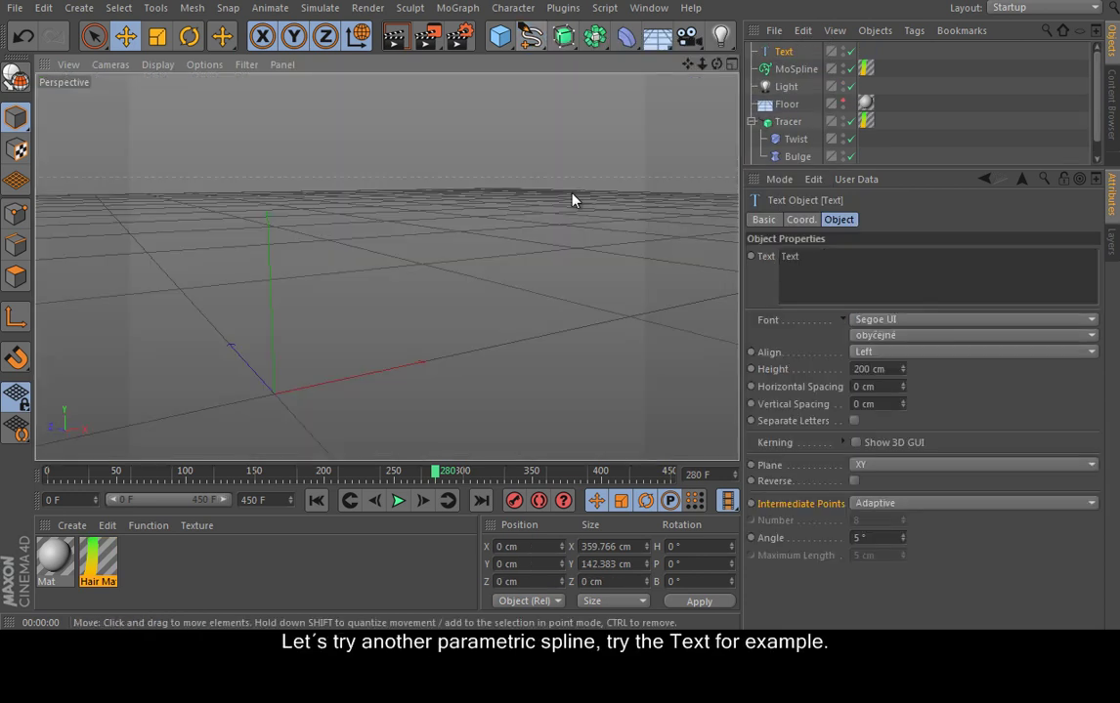
{"action": "left_click_drag", "start_coordinate": [102, 555], "coordinate": [794, 51]}
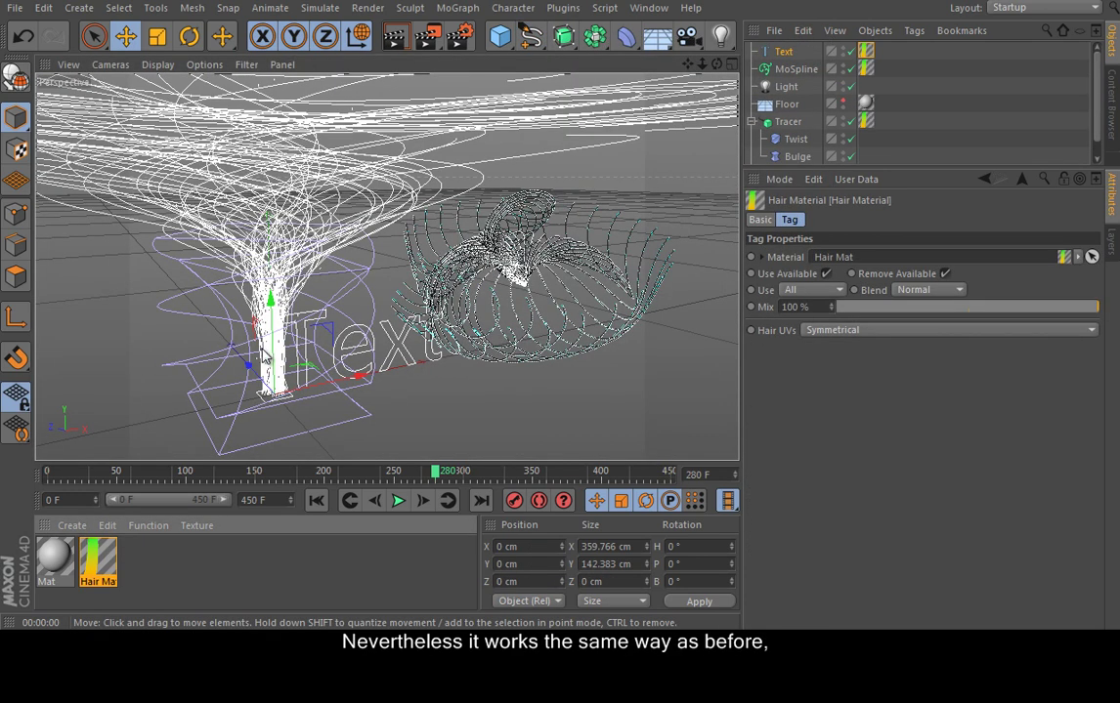
{"action": "left_click_drag", "start_coordinate": [250, 368], "coordinate": [300, 412]}
{"action": "left_click_drag", "start_coordinate": [418, 368], "coordinate": [309, 334], "text": "alt"}
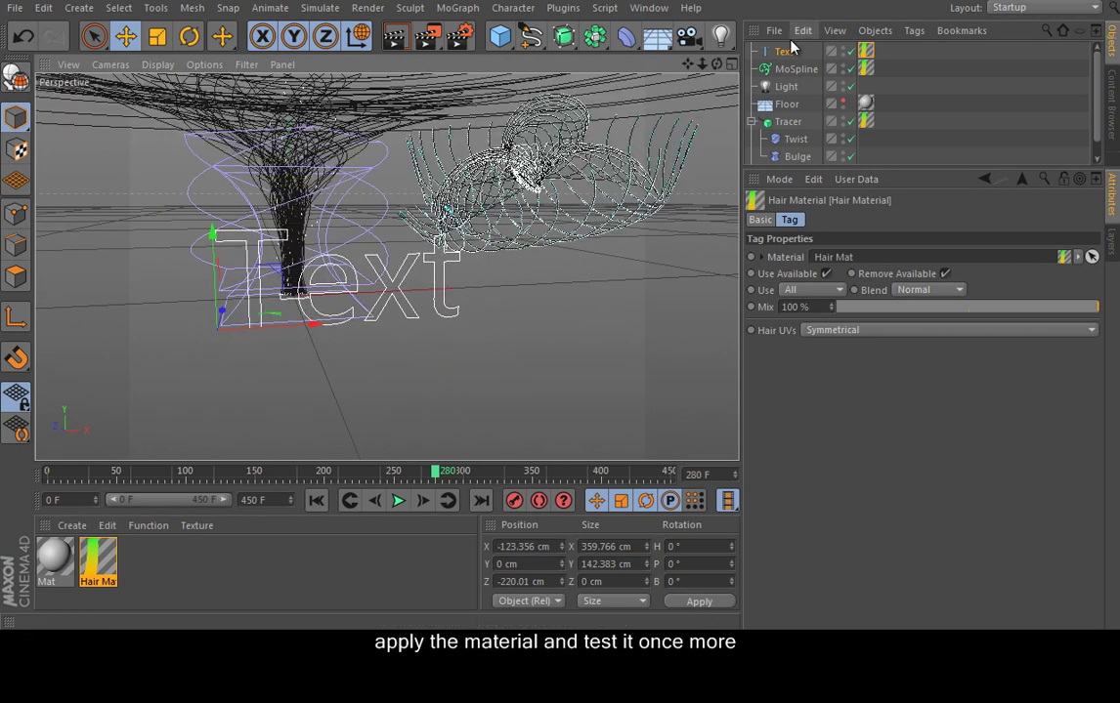
Change the Text spline's text to "pzdm" and raise the object to about Y 120 cm.
{"action": "left_click", "coordinate": [784, 51]}
{"action": "left_click", "coordinate": [889, 260]}
{"action": "key", "text": "ctrl+a"}
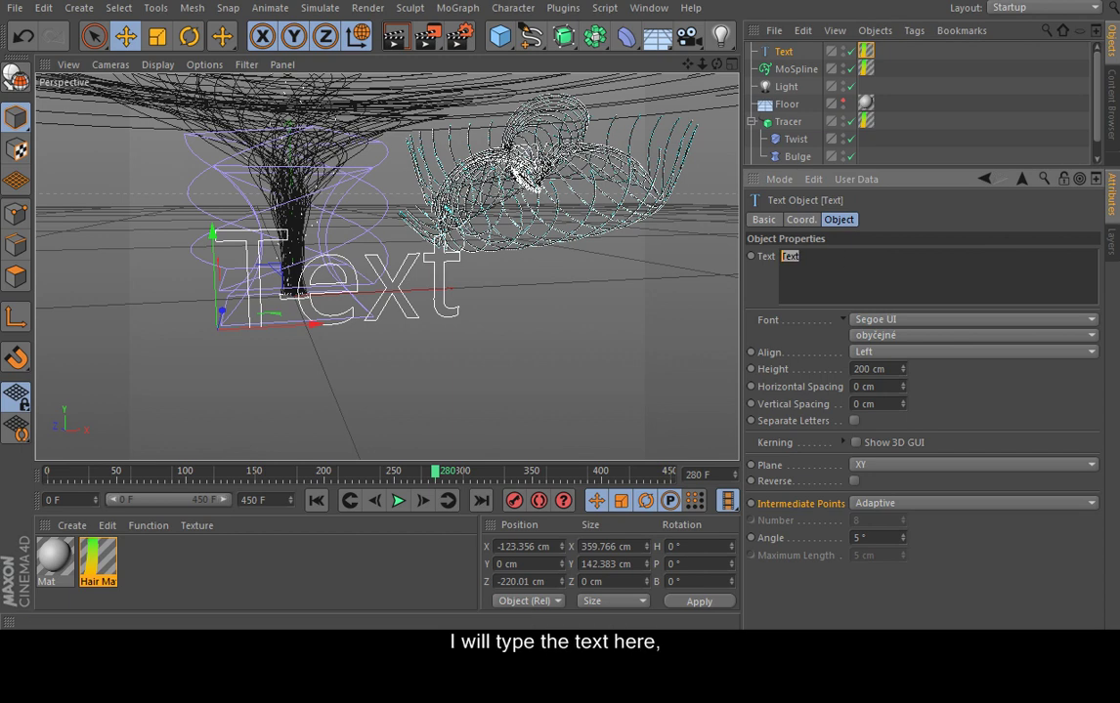
{"action": "left_click", "coordinate": [93, 37]}
{"action": "left_click", "coordinate": [125, 36]}
{"action": "left_click_drag", "start_coordinate": [222, 233], "coordinate": [117, 460]}
Assign the Hair material to the Text spline once more and render the view.
{"action": "left_click_drag", "start_coordinate": [98, 560], "coordinate": [792, 53]}
{"action": "left_click", "coordinate": [394, 36]}
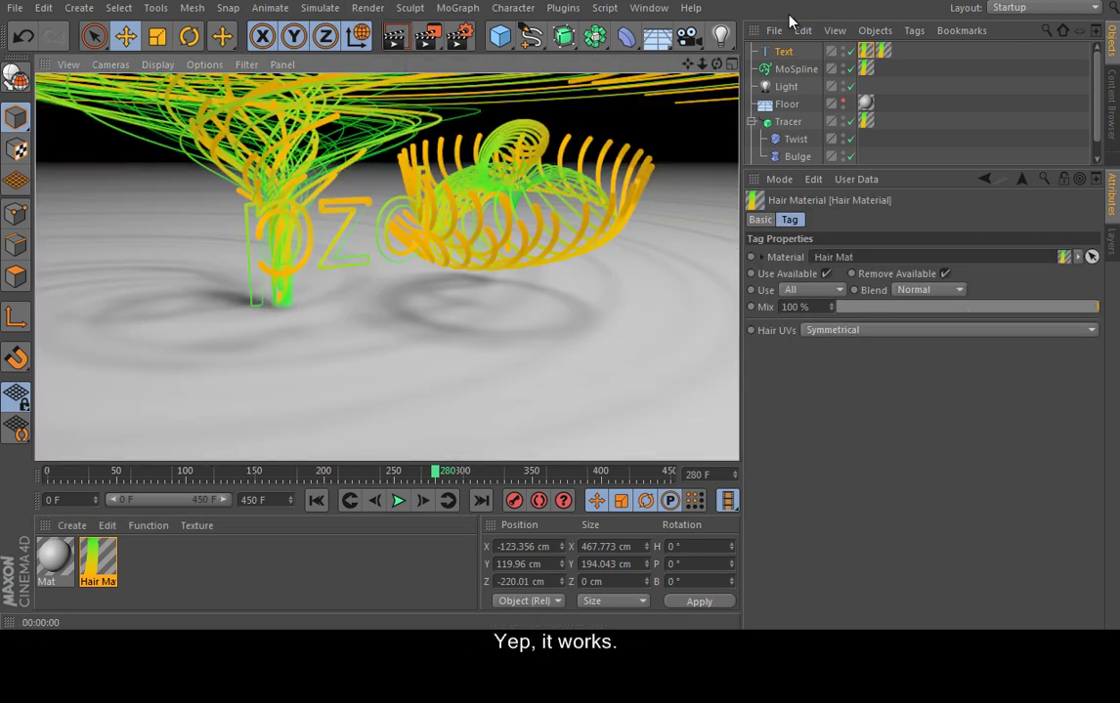
Move the Text spline along X to about -271 cm, away from the MoSpline.
{"action": "left_click", "coordinate": [786, 51]}
{"action": "key", "text": "e"}
{"action": "left_click_drag", "start_coordinate": [327, 268], "coordinate": [221, 291]}
{"action": "left_click_drag", "start_coordinate": [393, 270], "coordinate": [444, 266], "text": "alt"}
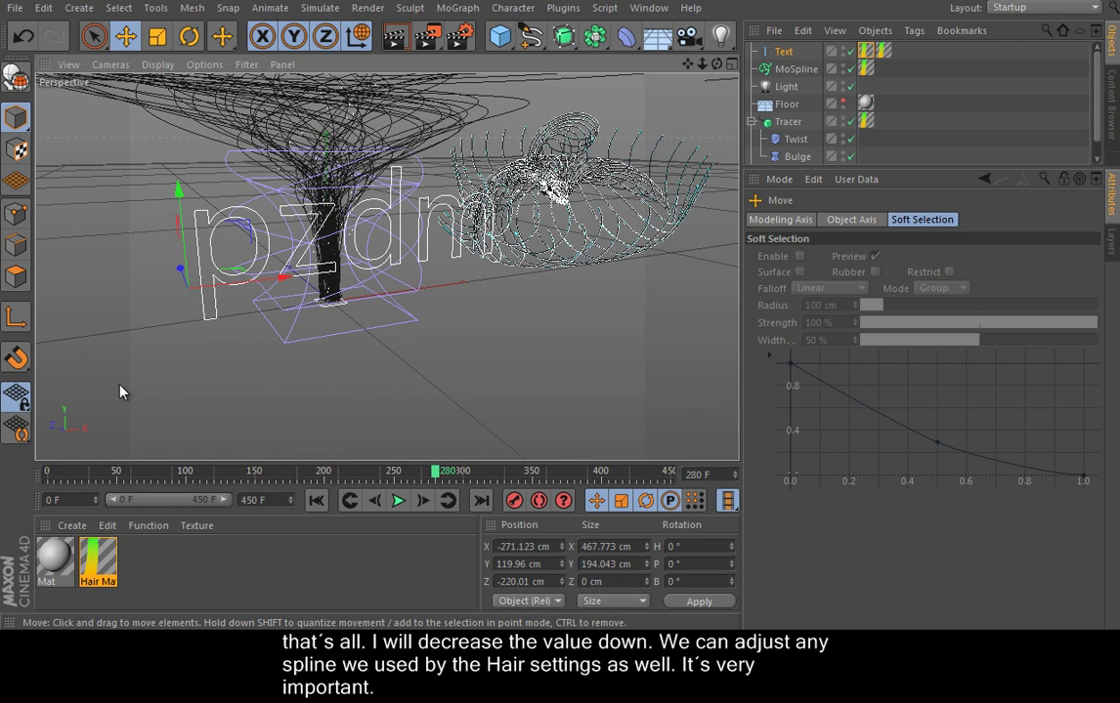
Open the Hair material for editing and enable its Kink channel.
{"action": "double_click", "coordinate": [102, 563]}
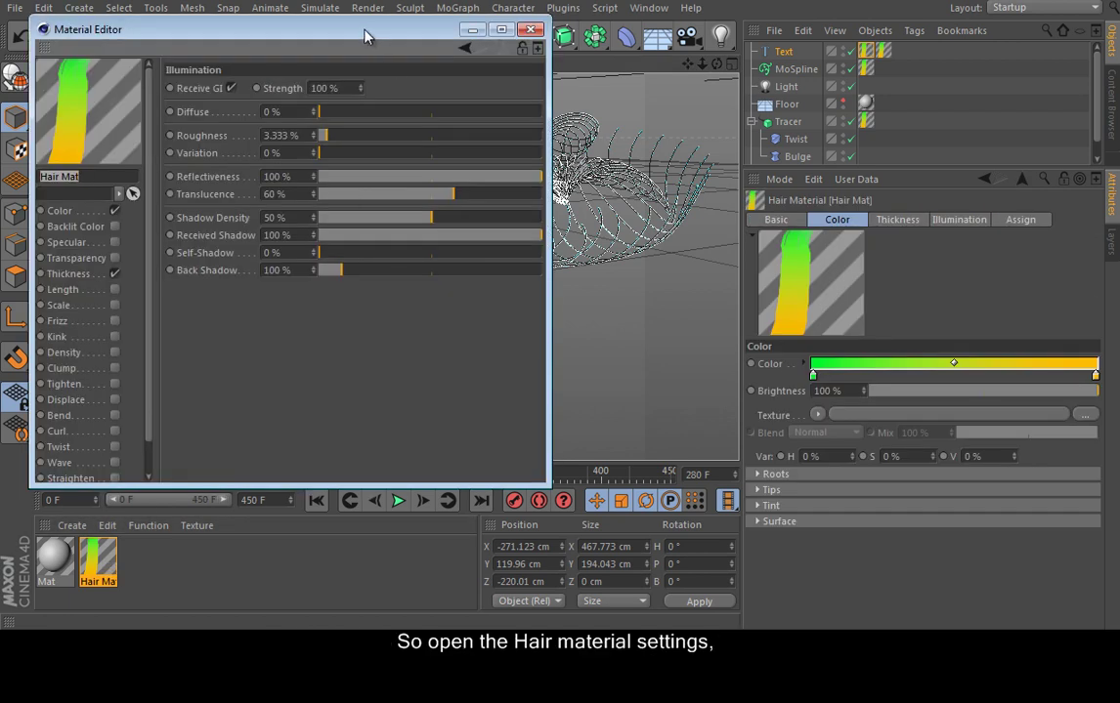
{"action": "left_click_drag", "start_coordinate": [379, 39], "coordinate": [899, 66]}
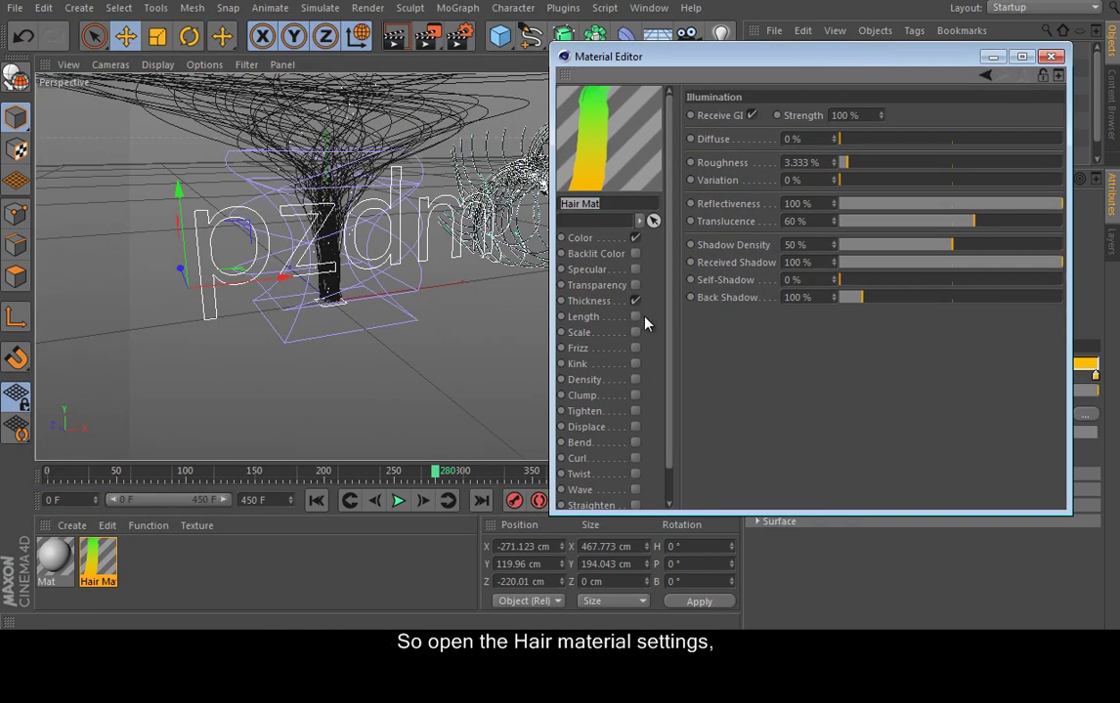
{"action": "left_click", "coordinate": [577, 348]}
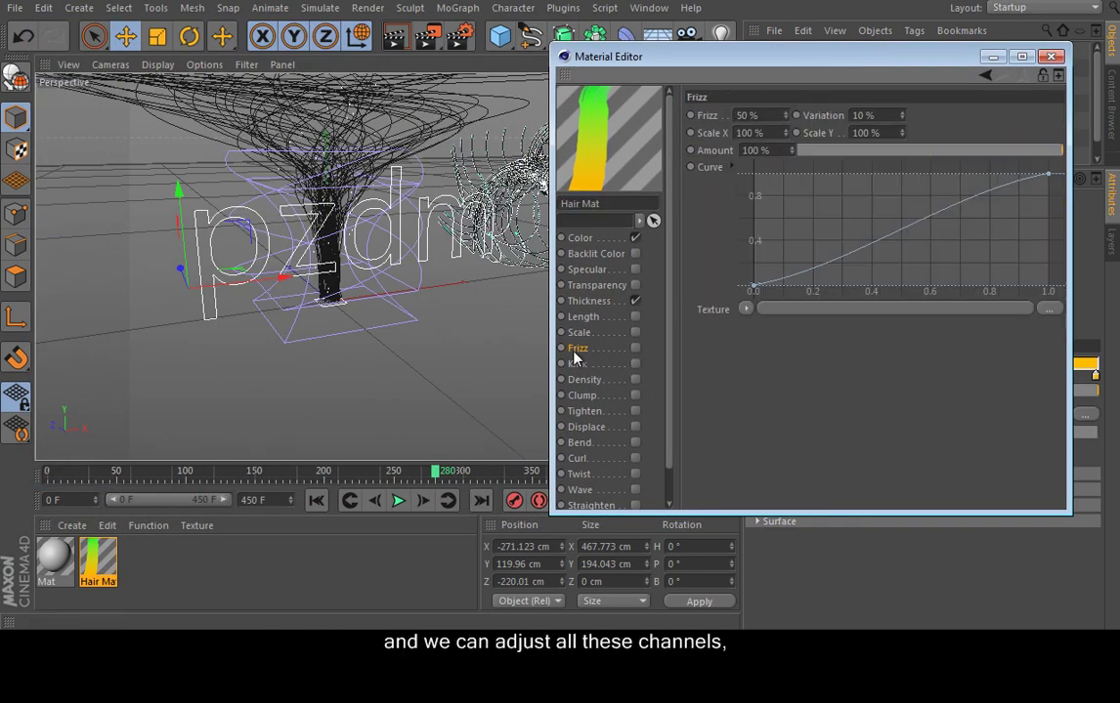
{"action": "left_click", "coordinate": [586, 365]}
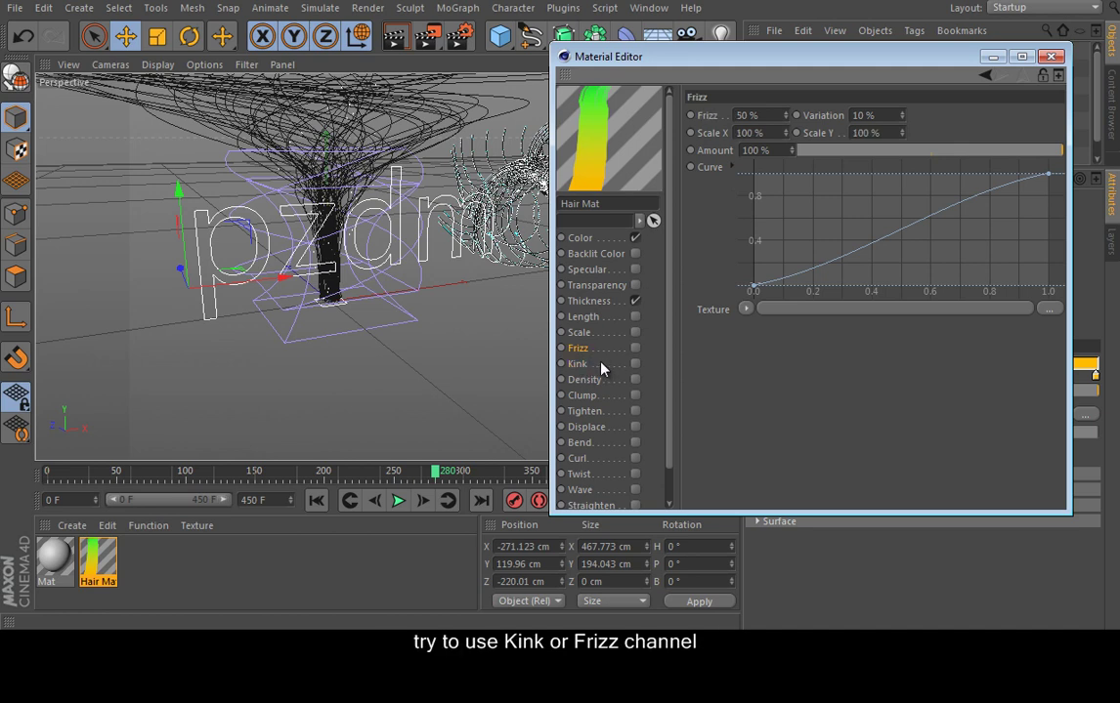
{"action": "left_click", "coordinate": [636, 365]}
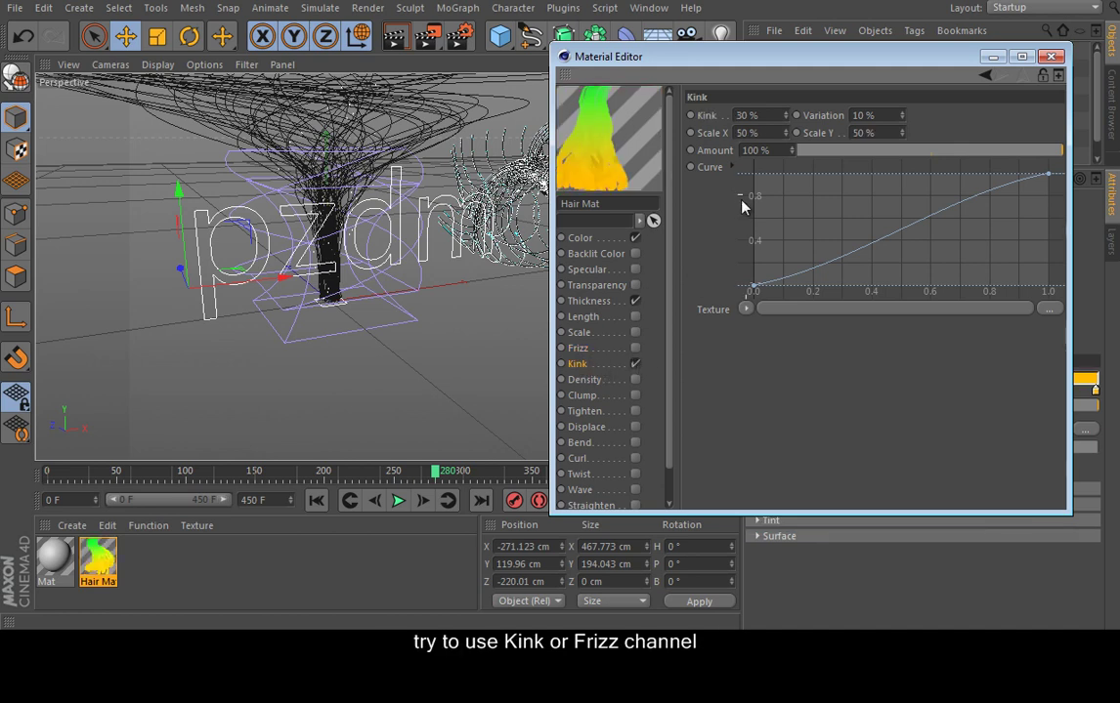
Set Kink to 51 %, raise the start point of the Kink curve to full height and render the view.
{"action": "left_click_drag", "start_coordinate": [788, 114], "coordinate": [787, 93]}
{"action": "left_click", "coordinate": [753, 285]}
{"action": "left_click_drag", "start_coordinate": [754, 288], "coordinate": [753, 173]}
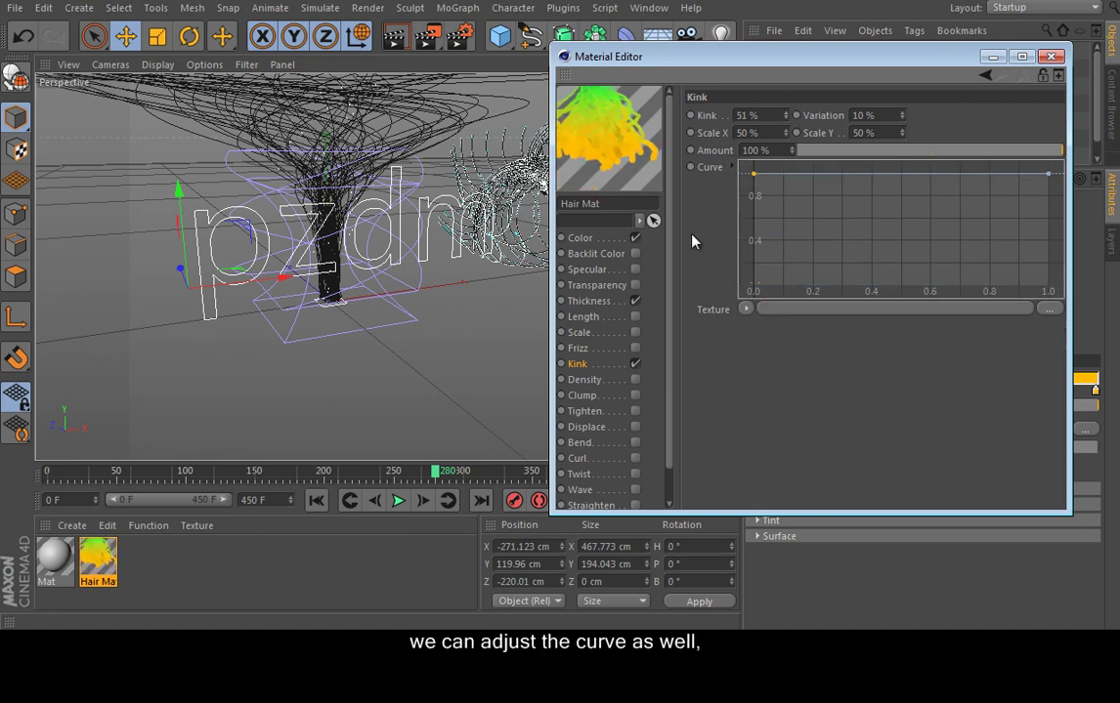
{"action": "left_click", "coordinate": [396, 41]}
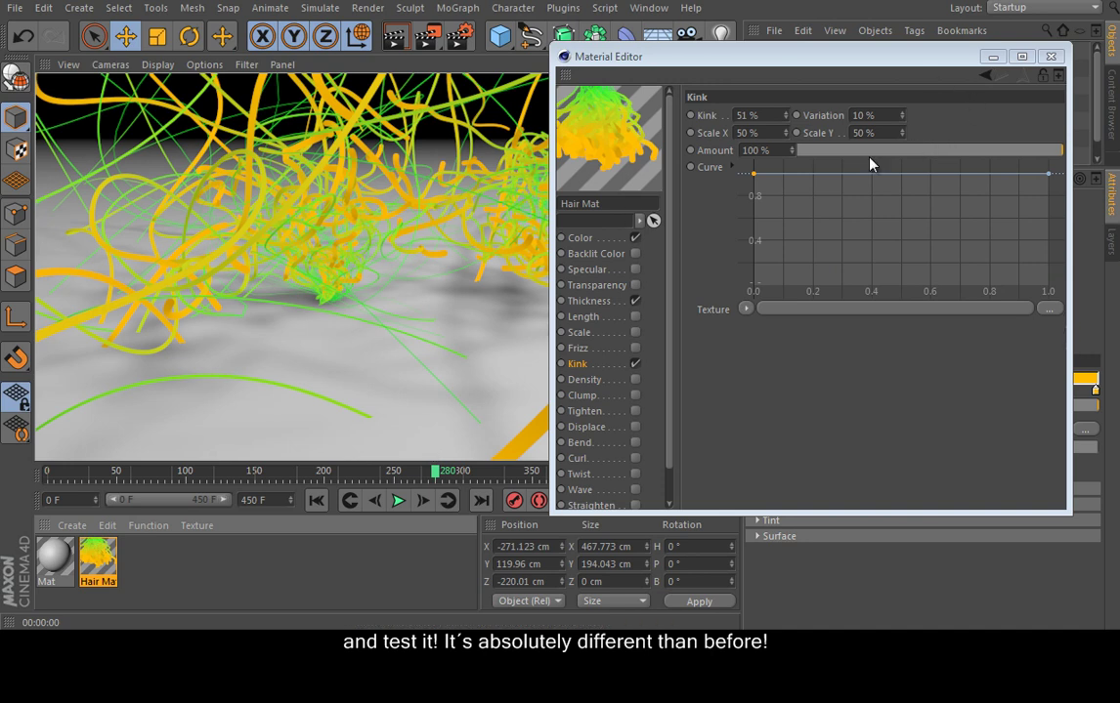
Set the Hair material's Kink to 7 % and render the view again.
{"action": "left_click_drag", "start_coordinate": [785, 115], "coordinate": [782, 162]}
{"action": "left_click", "coordinate": [401, 32]}
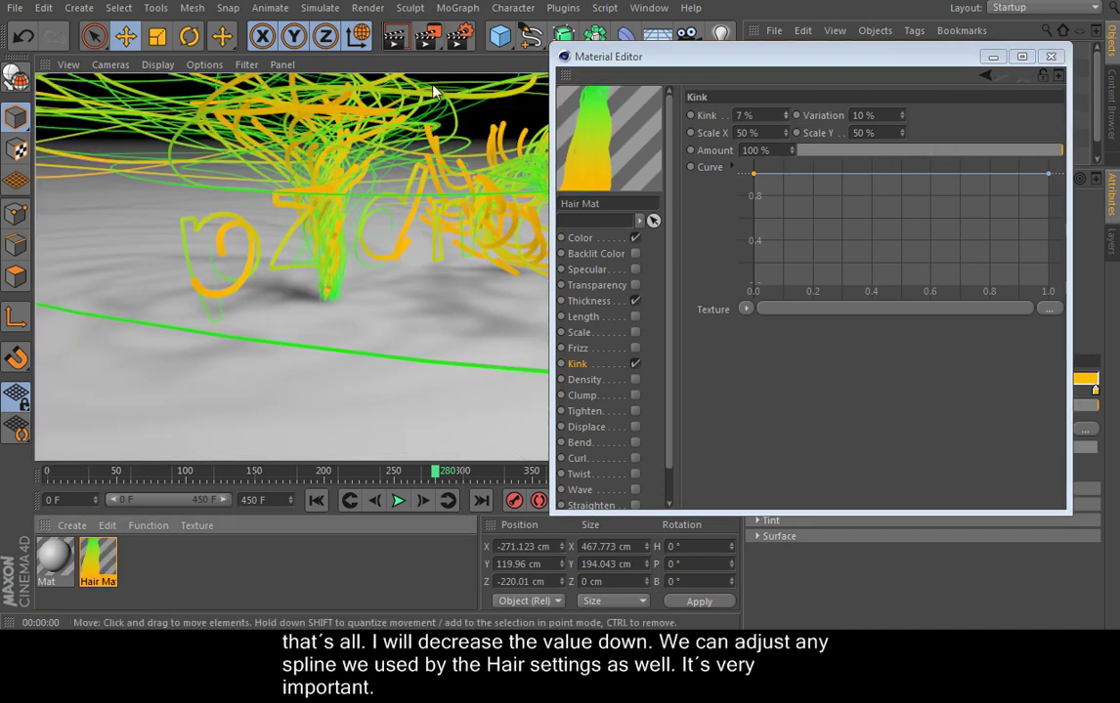
Nudge the Kink value down slightly, close the material editor and render the view with the text, vortex and MoSpline all in frame.
{"action": "middle_click_drag", "start_coordinate": [449, 274], "coordinate": [255, 327], "text": "alt"}
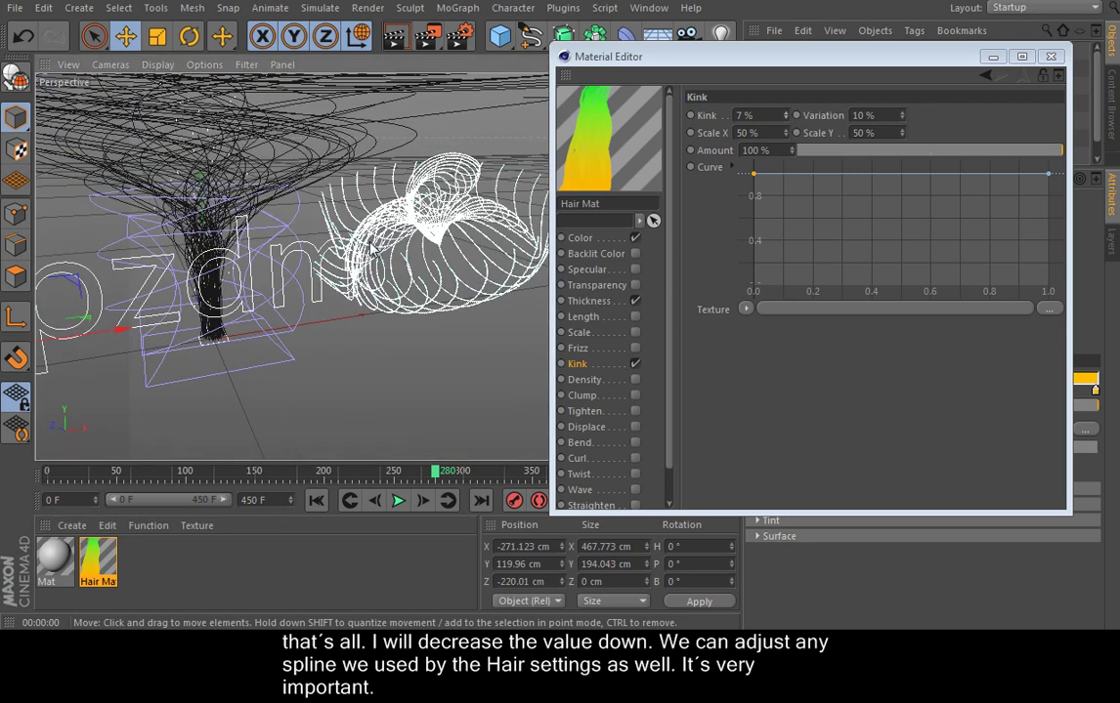
{"action": "left_click", "coordinate": [787, 118]}
{"action": "left_click", "coordinate": [787, 118]}
{"action": "left_click", "coordinate": [1050, 57]}
{"action": "left_click_drag", "start_coordinate": [430, 293], "coordinate": [533, 233], "text": "alt"}
{"action": "key", "text": "ctrl+r"}
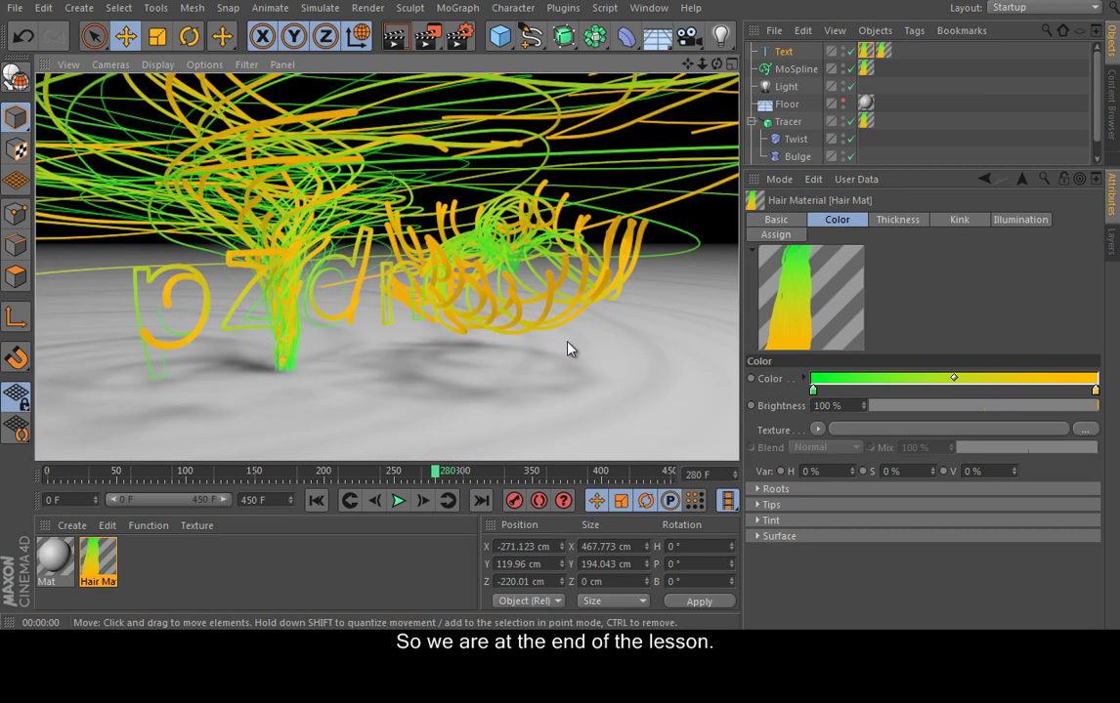